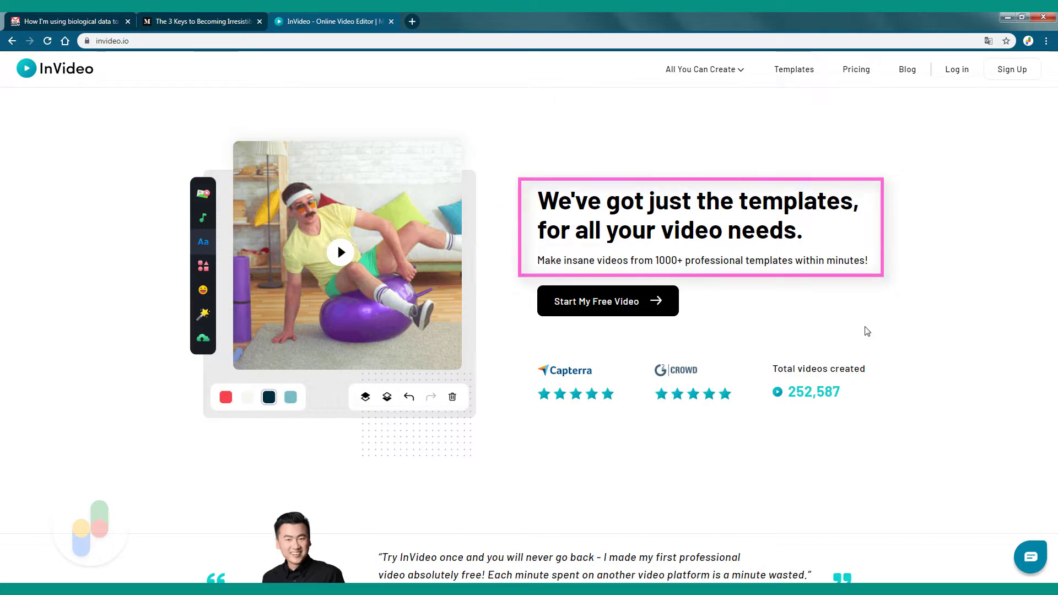
# - Look over the homepage and choose the option to convert text to video
pyautogui.scroll(-9, 866, 329)
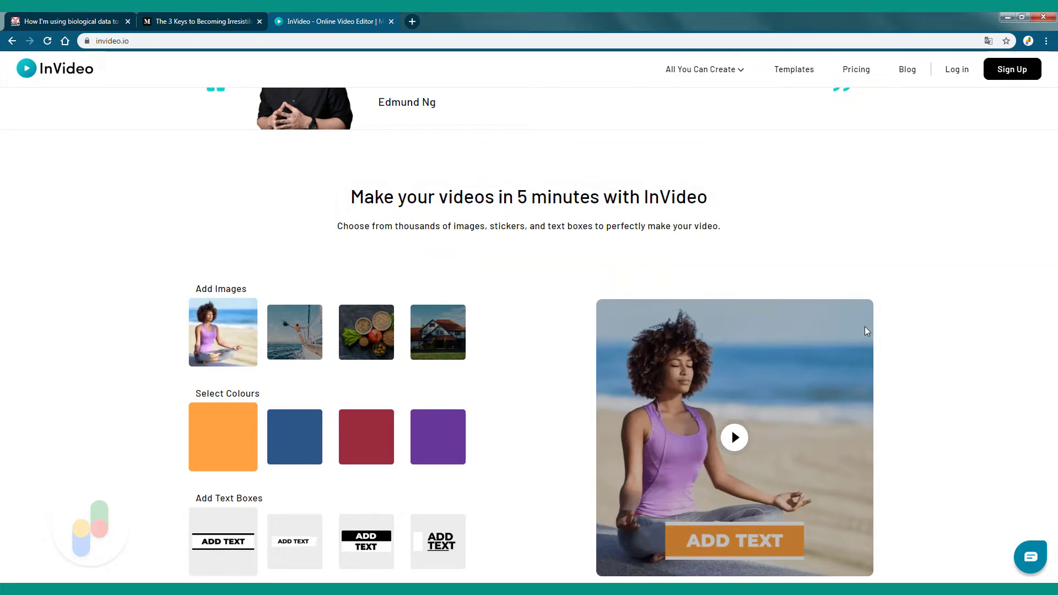
pyautogui.scroll(-11, 865, 326)
pyautogui.scroll(-1, 865, 326)
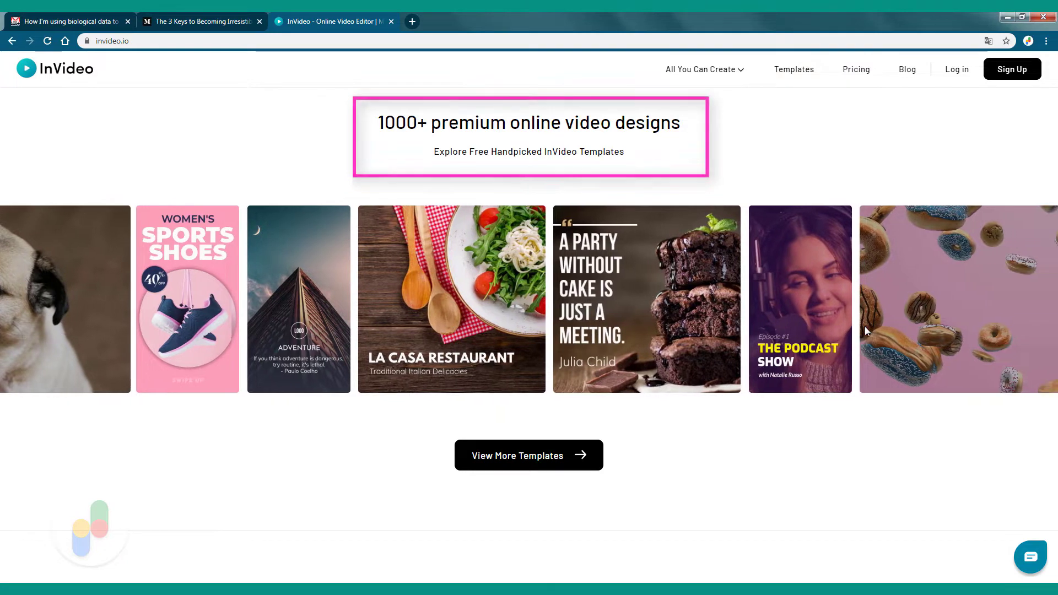
pyautogui.scroll(-7, 864, 330)
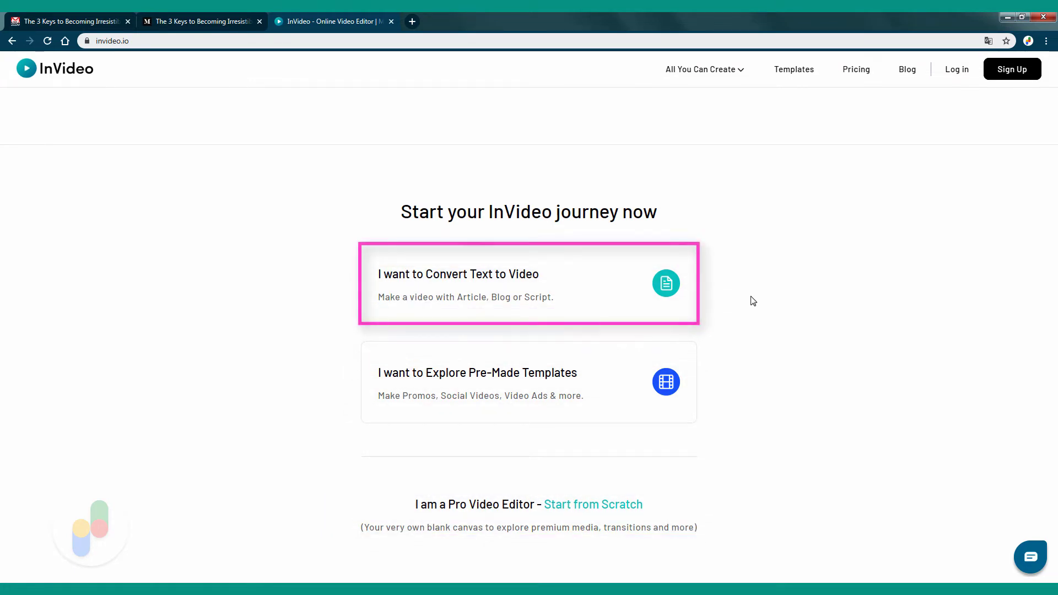
pyautogui.click(533, 278)
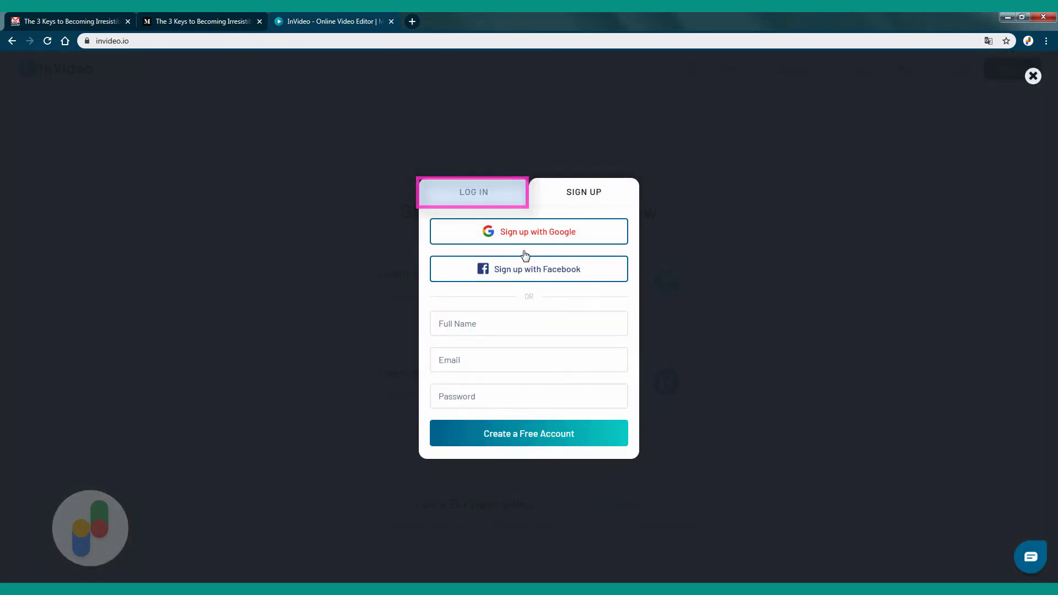
# - Log in to the existing account with its e-mail address and password
pyautogui.click(478, 198)
pyautogui.click(479, 333)
pyautogui.click(475, 366)
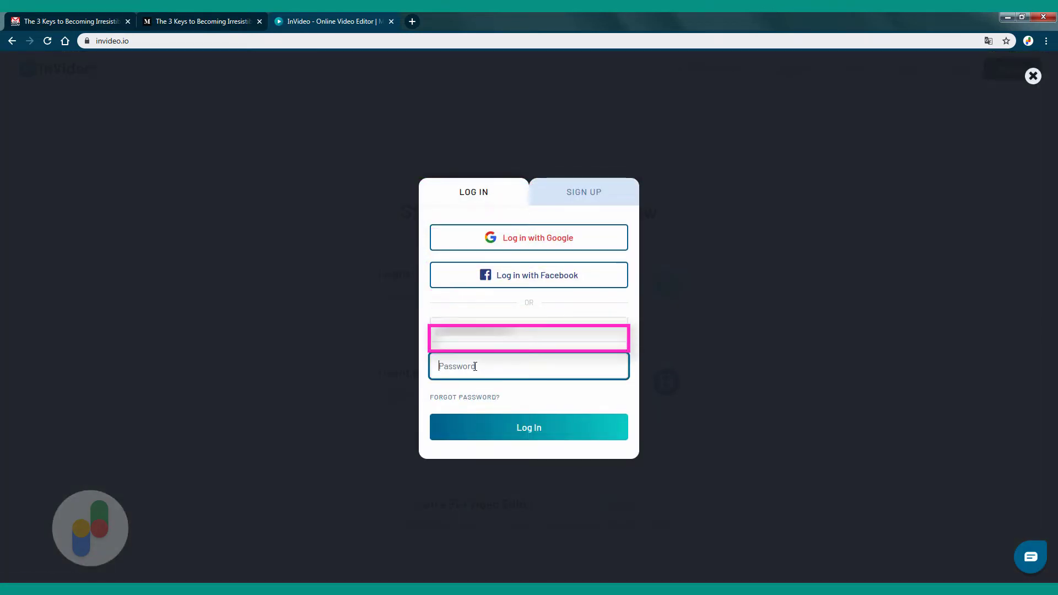
pyautogui.write('•••••••')
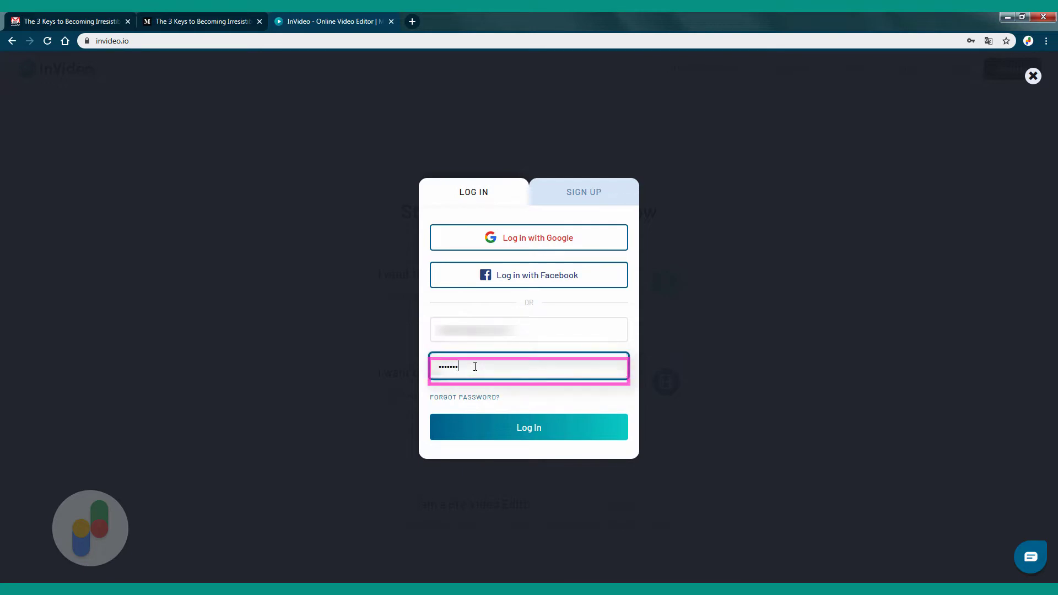
pyautogui.press('Return')
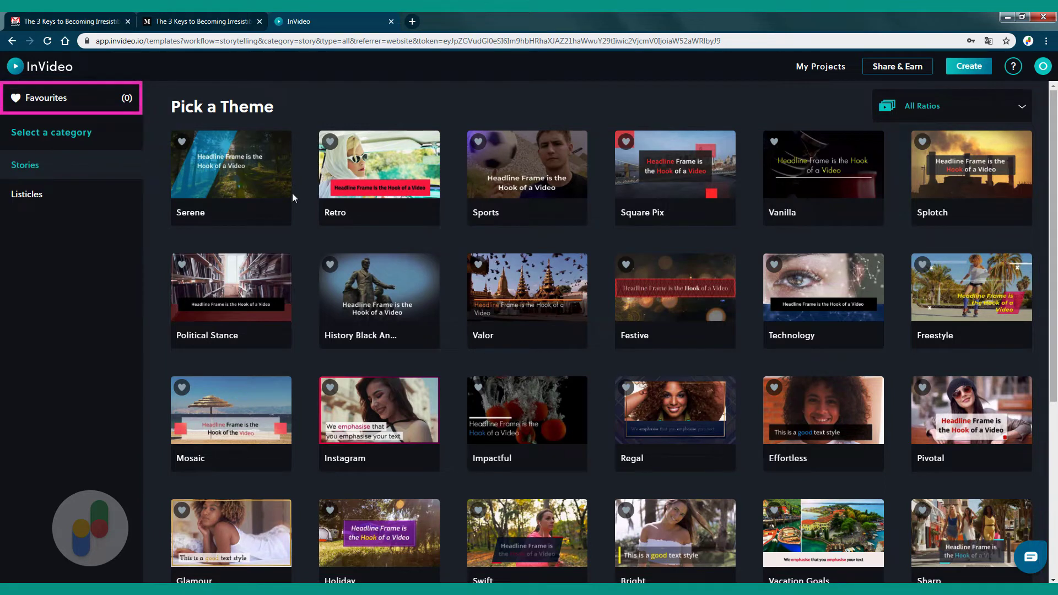
# - View the favourite templates and compare the themes in the Stories and Listicles categories
pyautogui.click(82, 106)
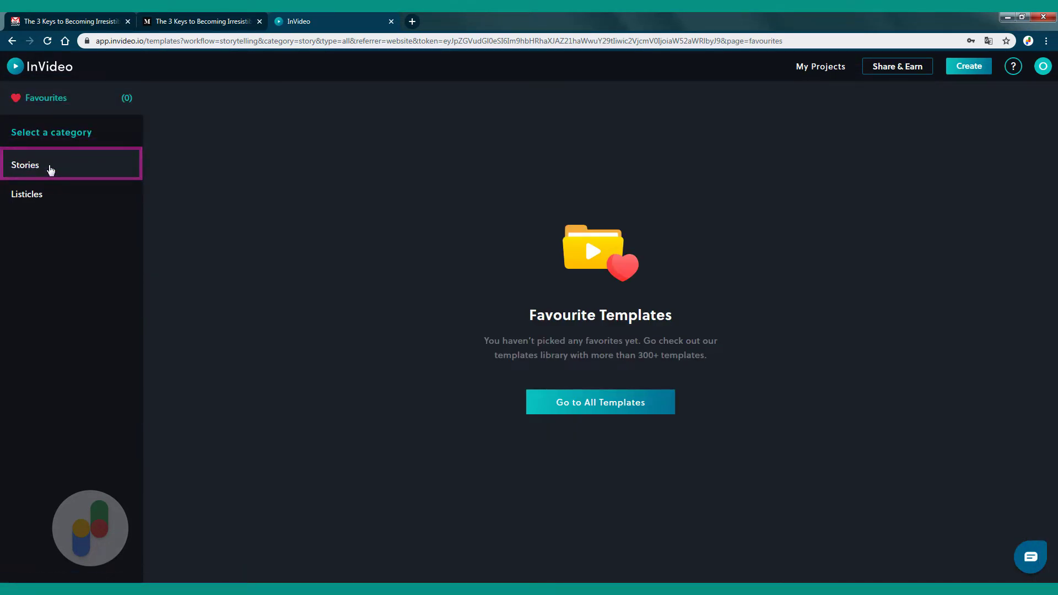
pyautogui.click(49, 168)
pyautogui.click(47, 194)
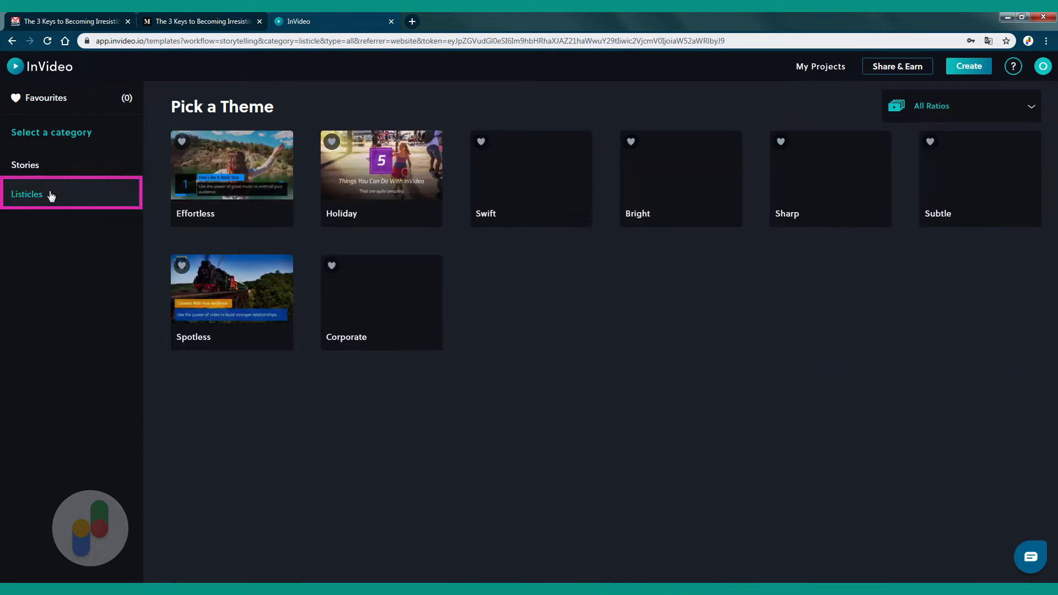
pyautogui.click(54, 174)
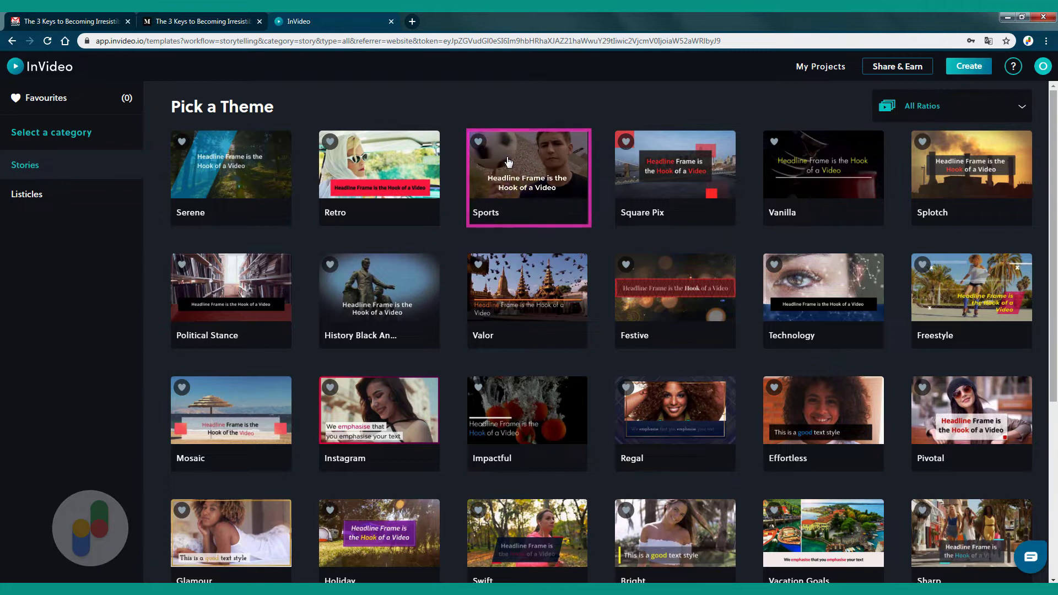
# - Mark the Sports theme in Stories as a favourite and view the available aspect ratios
pyautogui.click(478, 142)
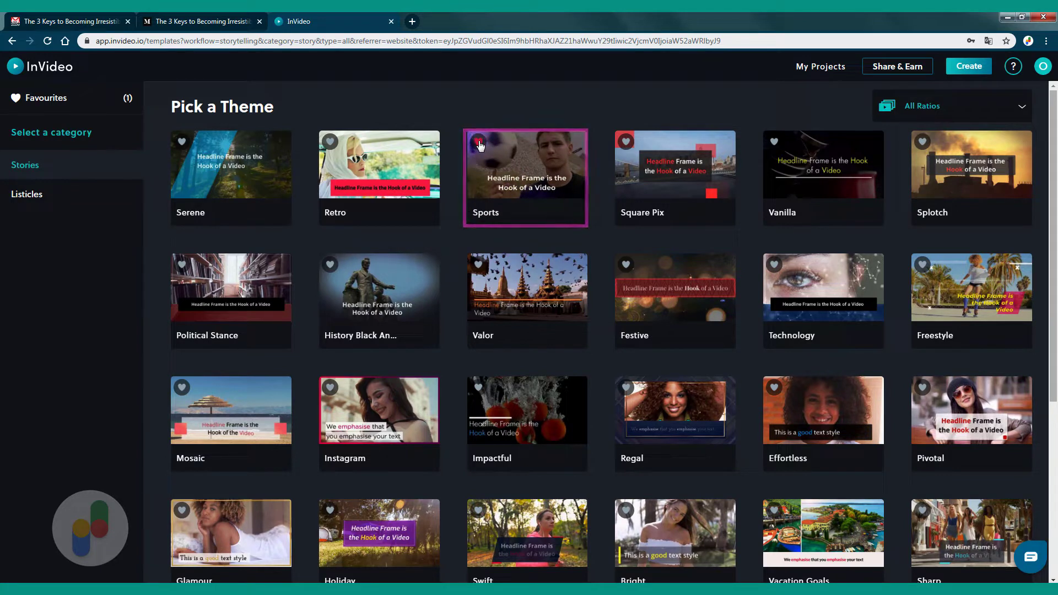
pyautogui.click(330, 143)
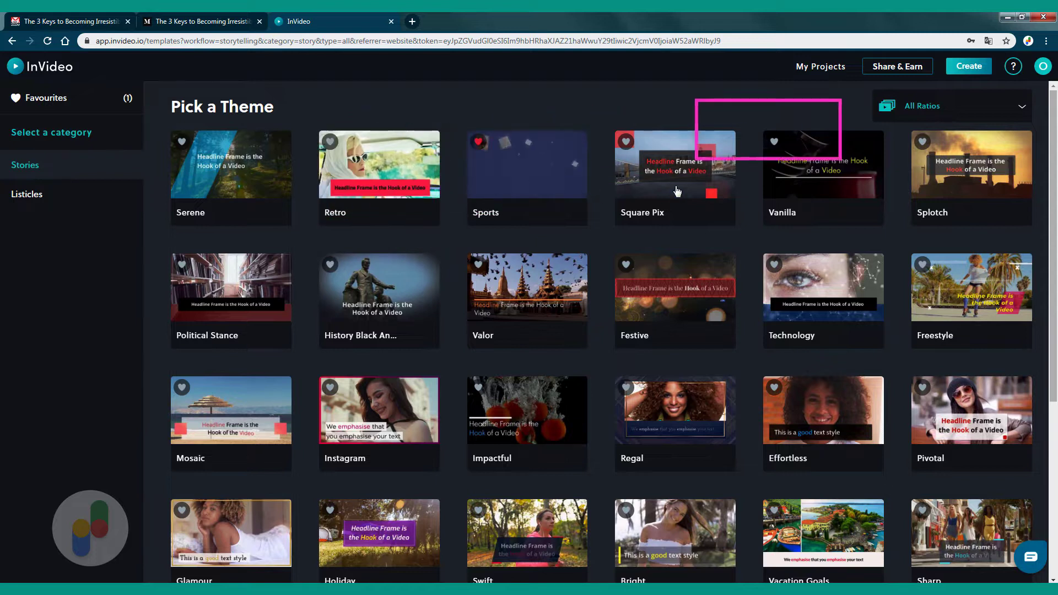
pyautogui.click(1020, 111)
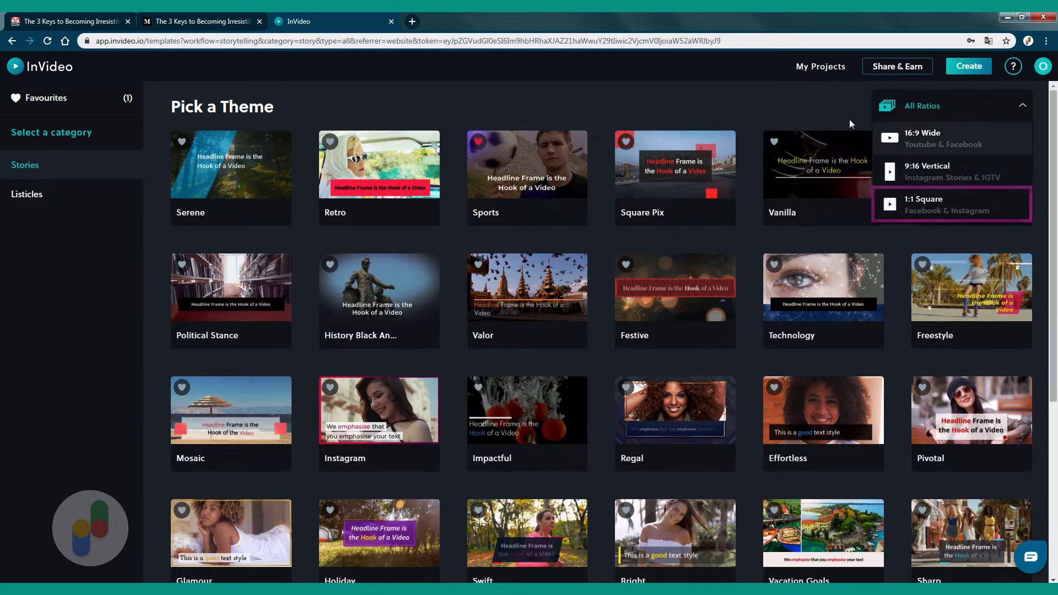
pyautogui.click(836, 110)
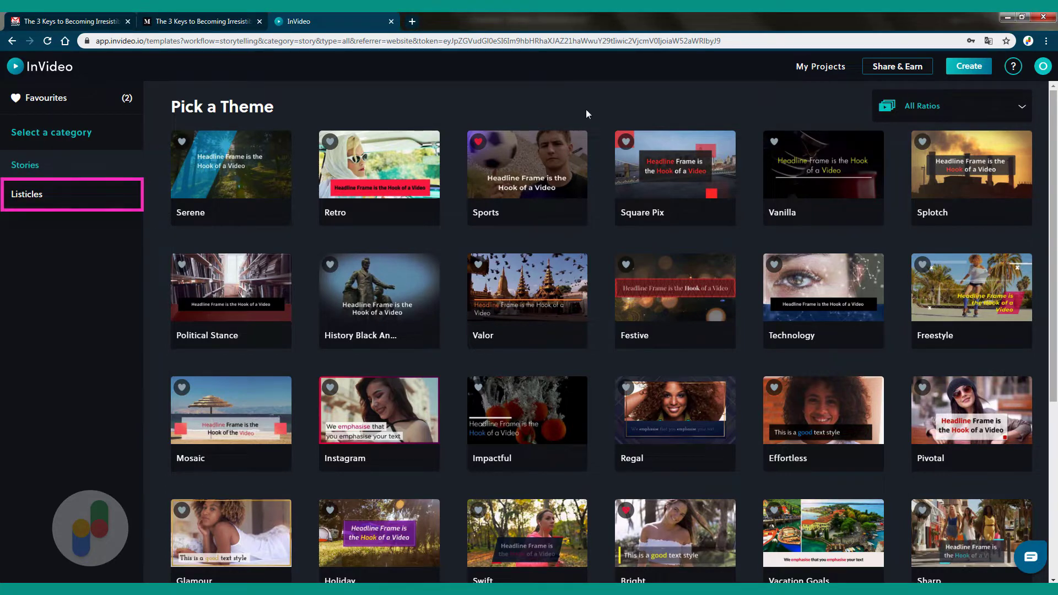
# - Show the Listicles themes in the 9:16 Vertical ratio
pyautogui.click(56, 194)
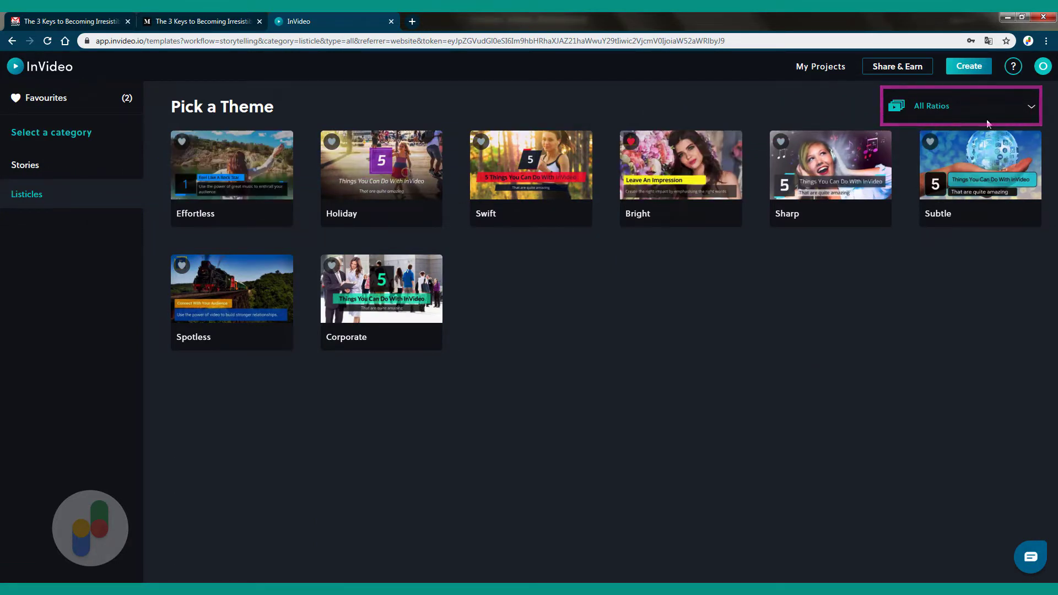
pyautogui.click(1029, 115)
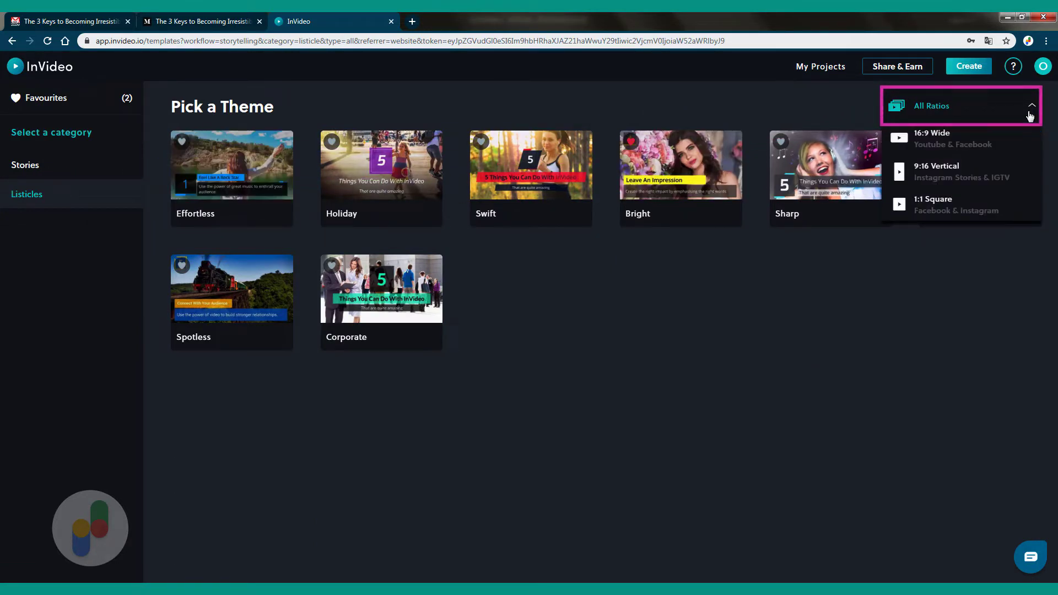
pyautogui.click(999, 170)
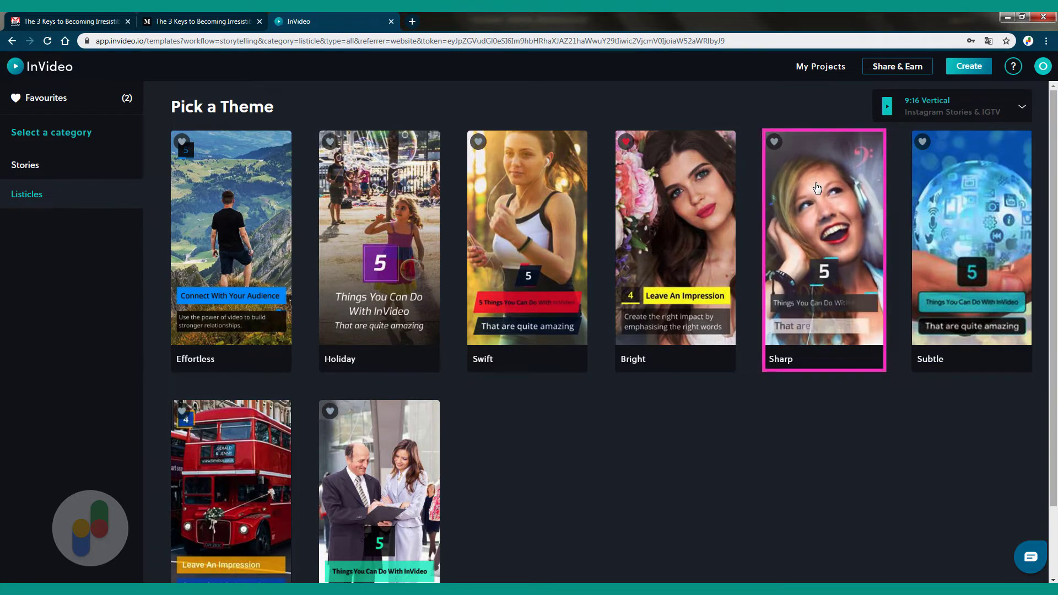
# - Preview the Bright listicle theme and start a project from it in the 9:16 Vertical frame
pyautogui.click(675, 206)
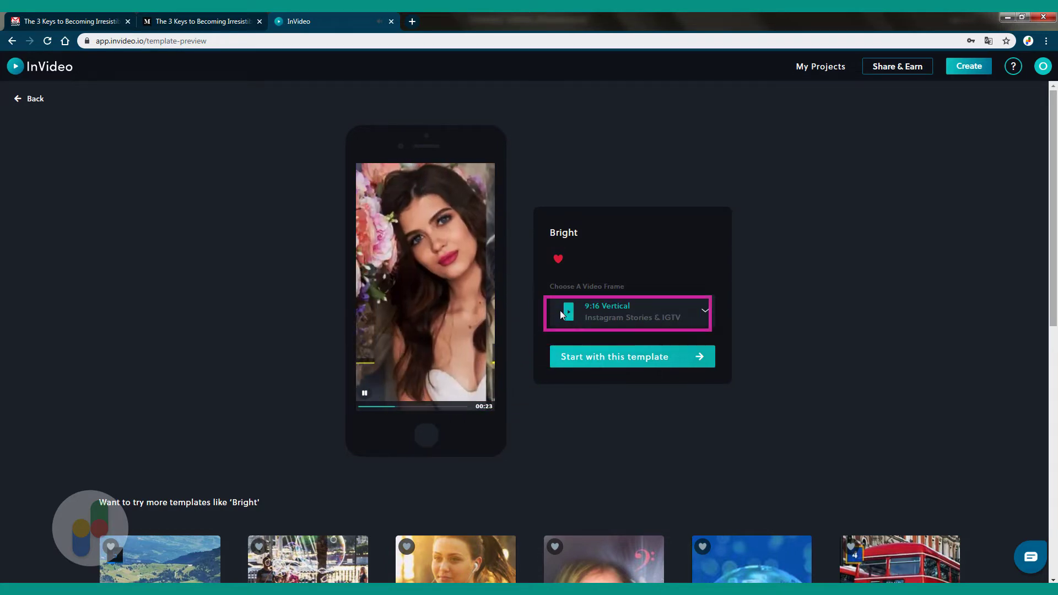
pyautogui.click(703, 312)
pyautogui.click(704, 313)
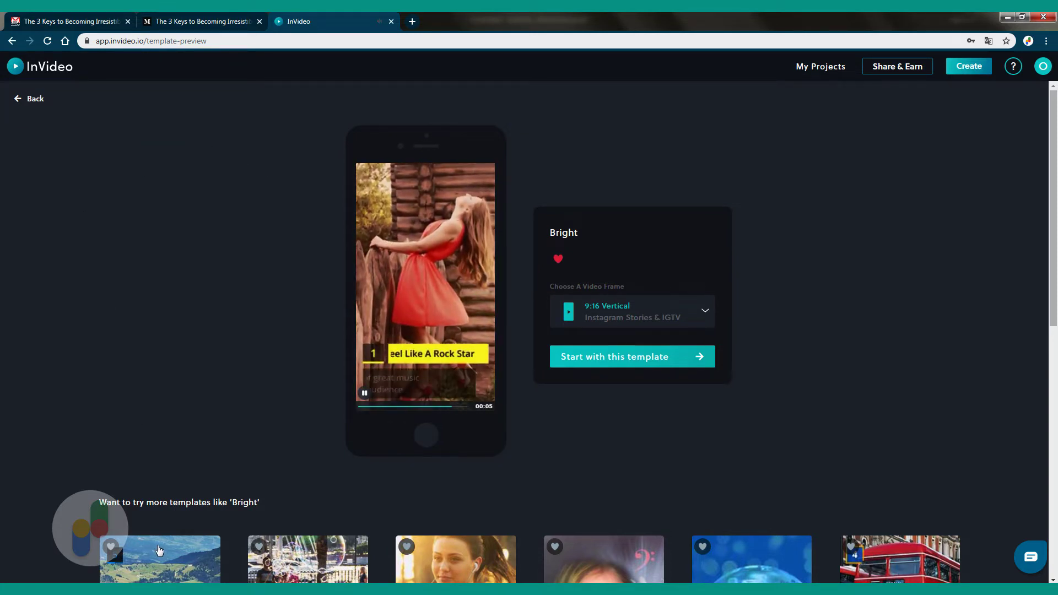
pyautogui.scroll(-3, 496, 557)
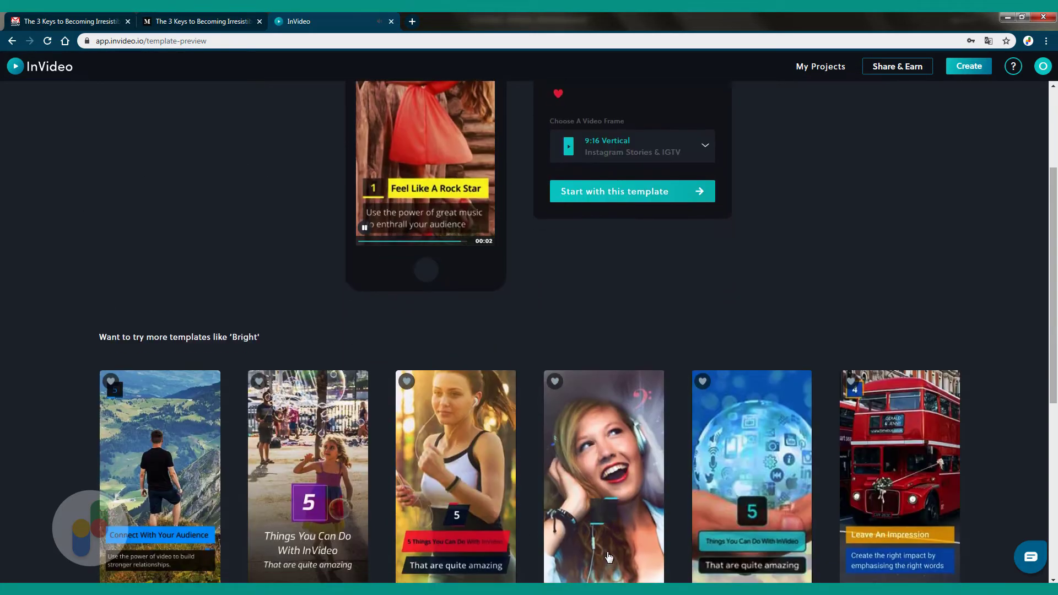
pyautogui.scroll(3, 610, 553)
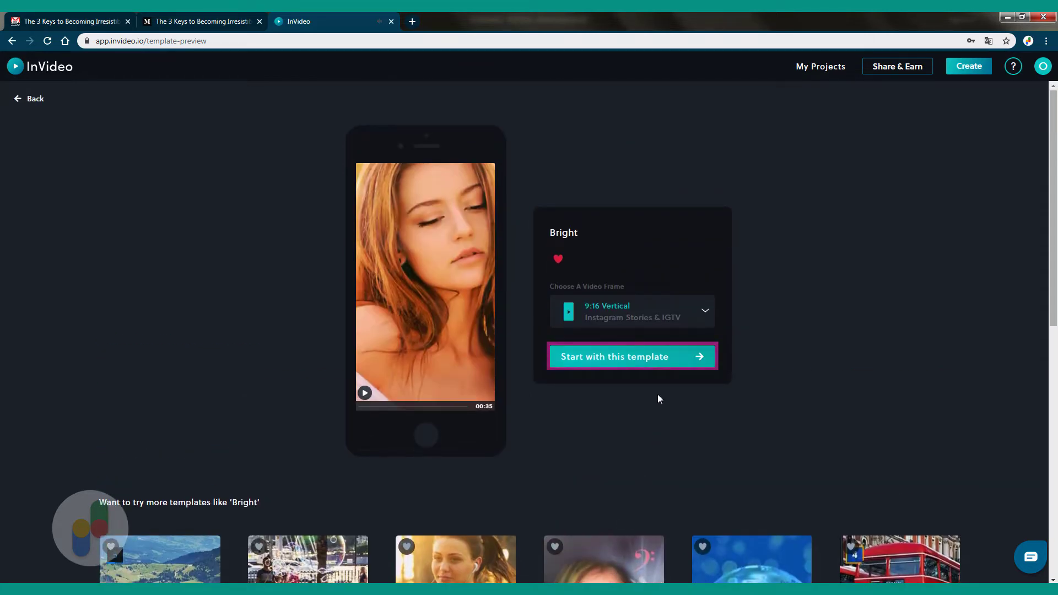
pyautogui.click(661, 359)
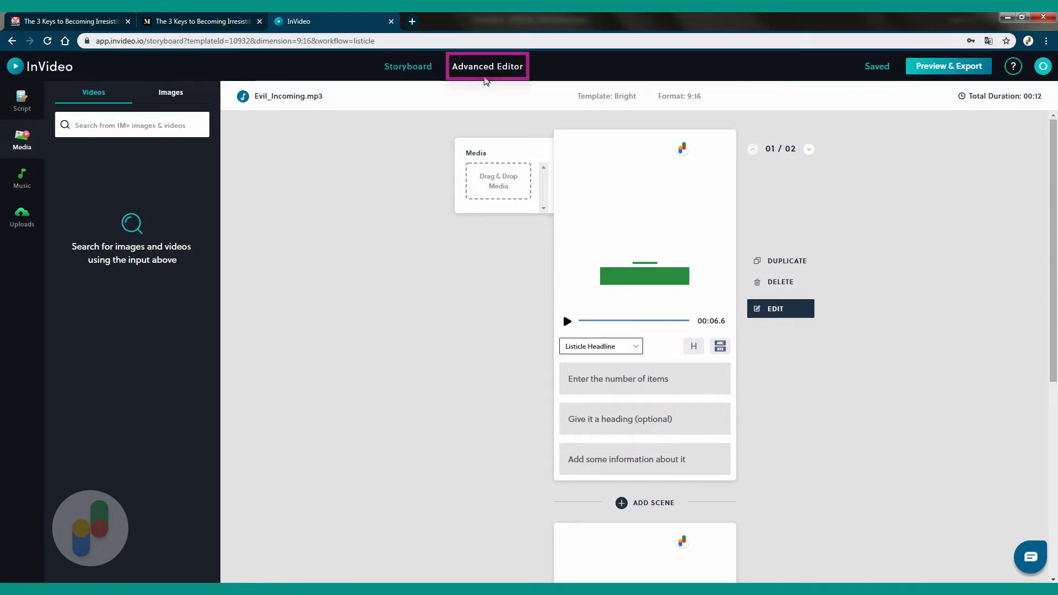
# - Examine the storyboard's script, music and uploads resources, including the list of music categories
pyautogui.click(23, 101)
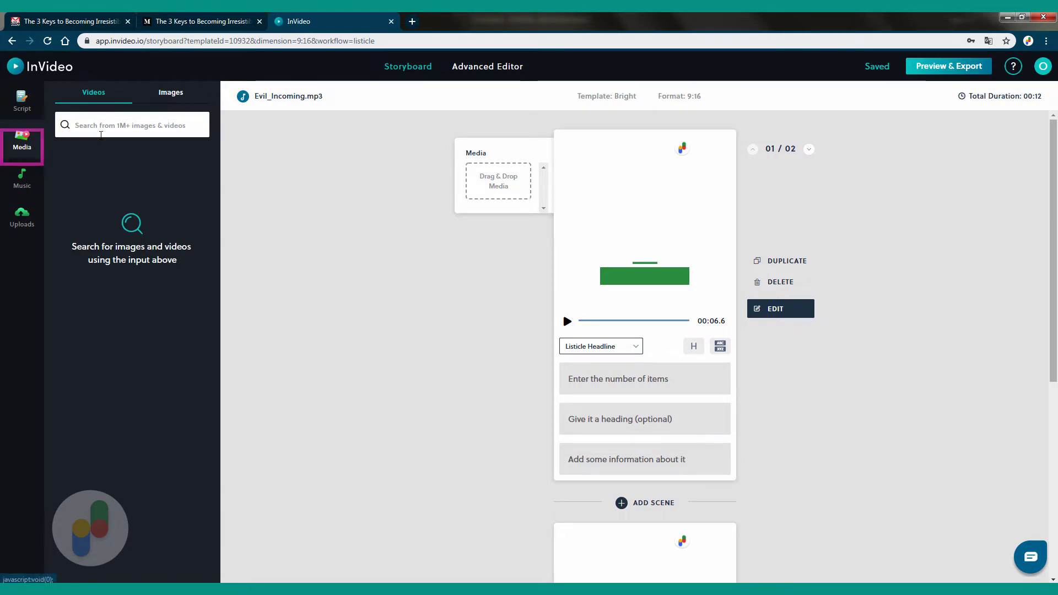
pyautogui.click(22, 182)
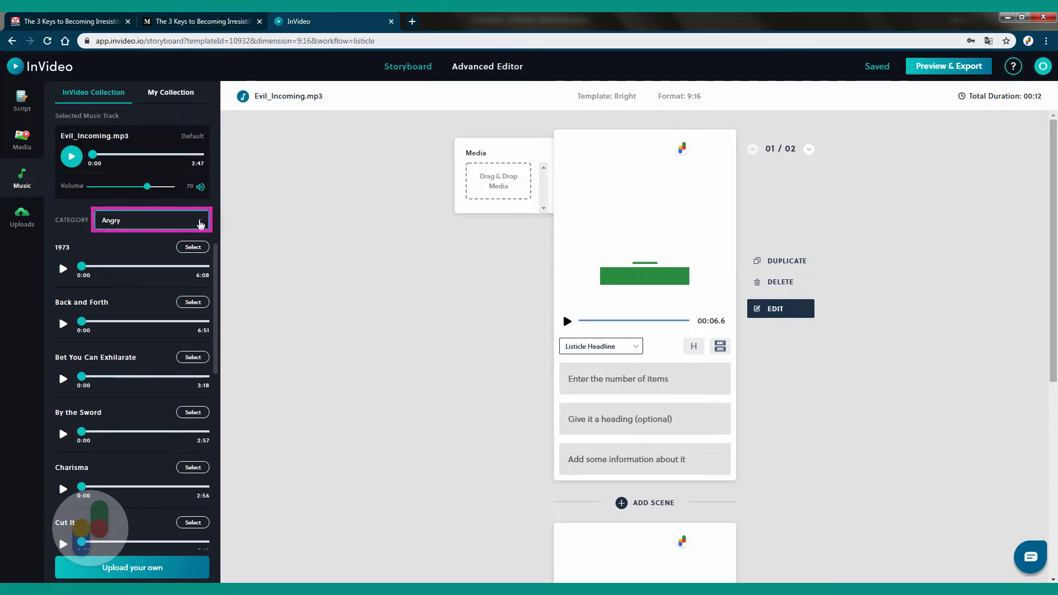
pyautogui.click(200, 223)
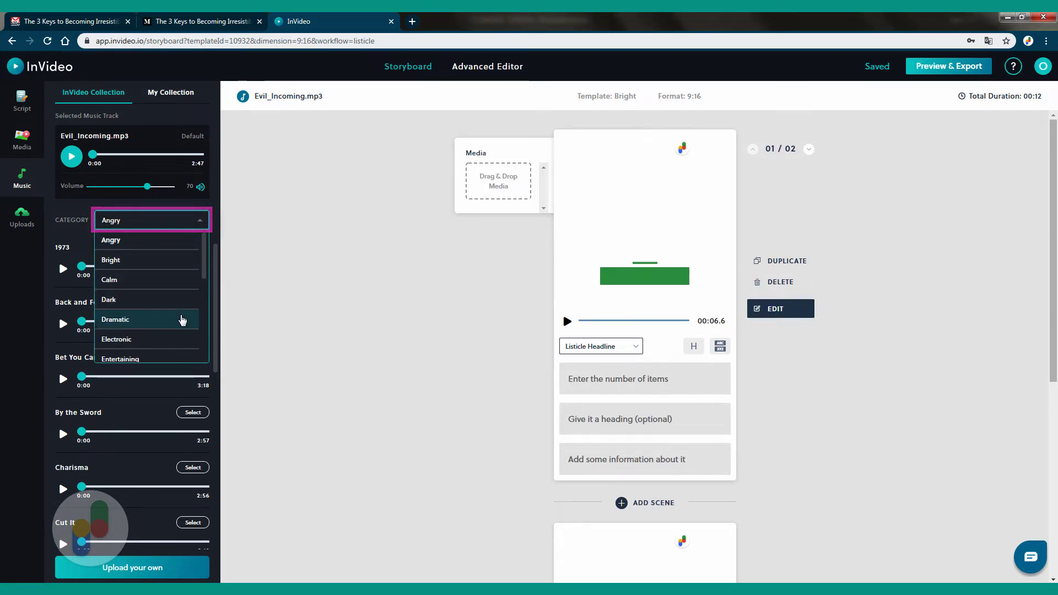
pyautogui.scroll(-4, 182, 339)
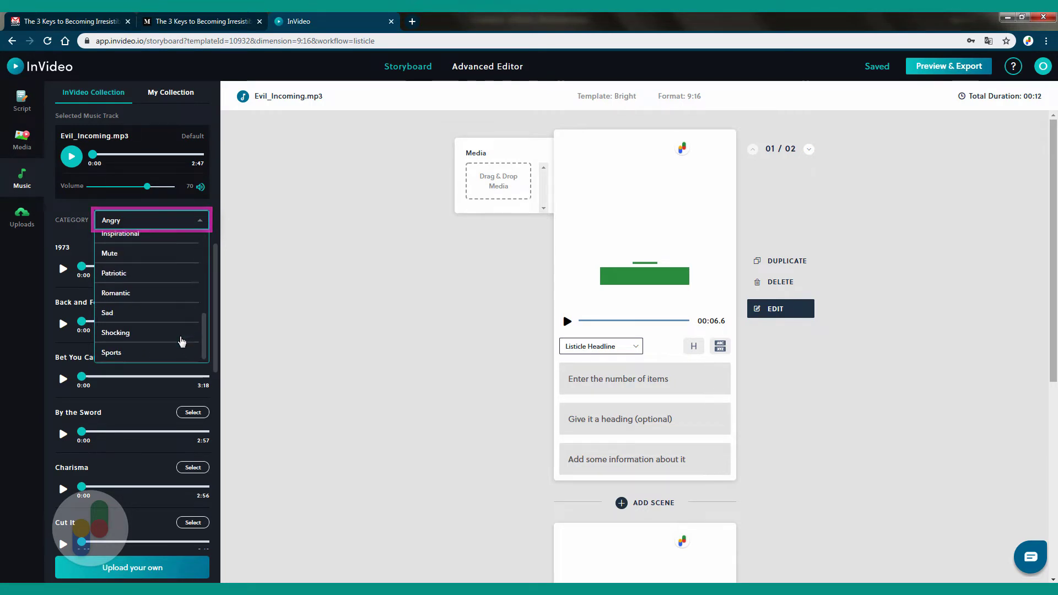
pyautogui.scroll(4, 182, 340)
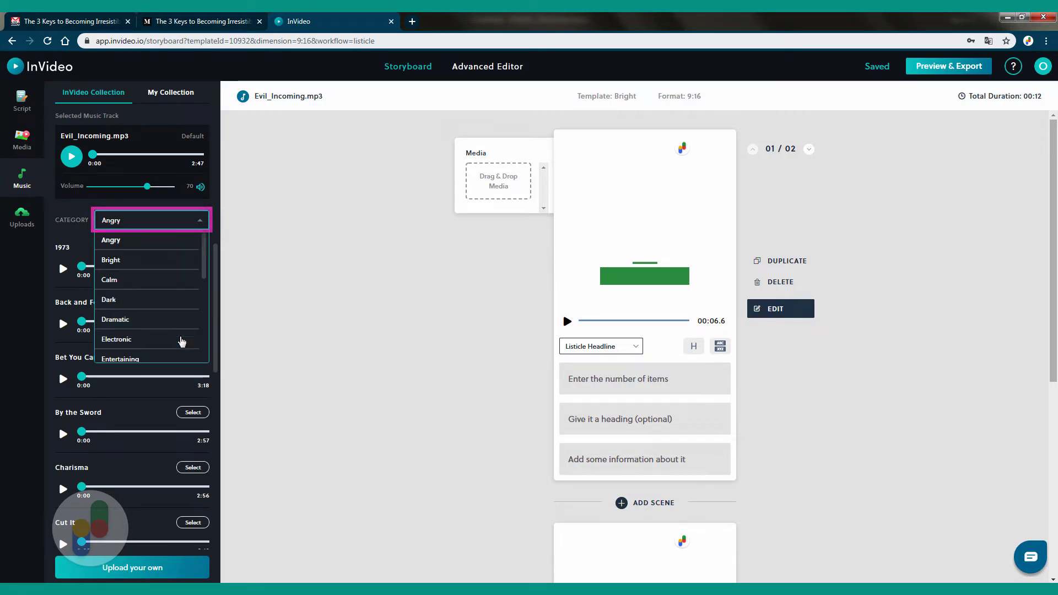
pyautogui.click(161, 200)
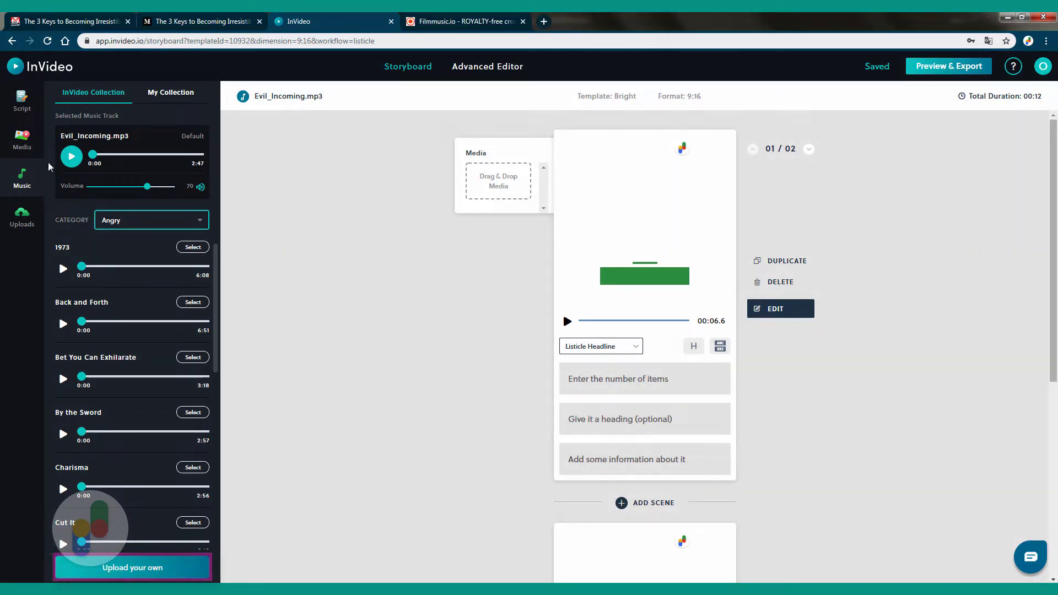
pyautogui.click(21, 218)
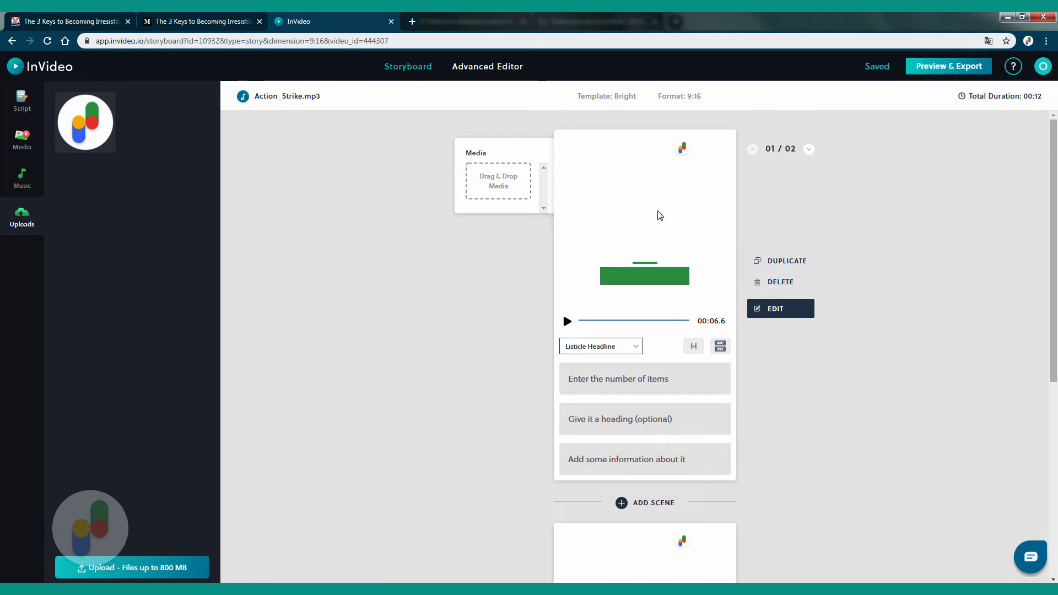
# - Check the Medium article "The 3 Keys to Becoming Irresistible", and return to InVideo to examine the storyboard's scene fields and option for adding scenes
pyautogui.click(225, 26)
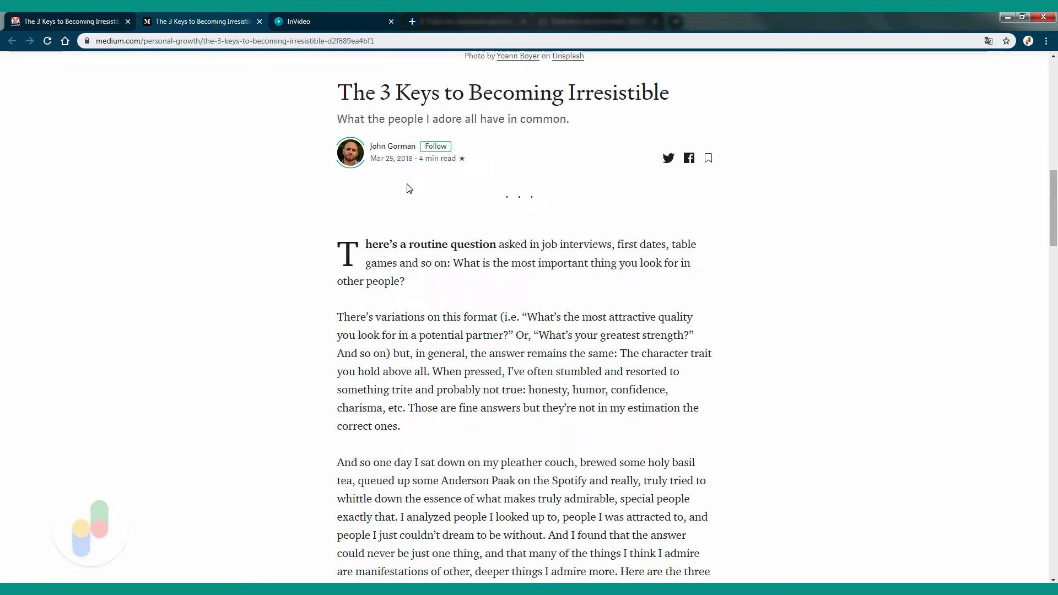
pyautogui.click(327, 24)
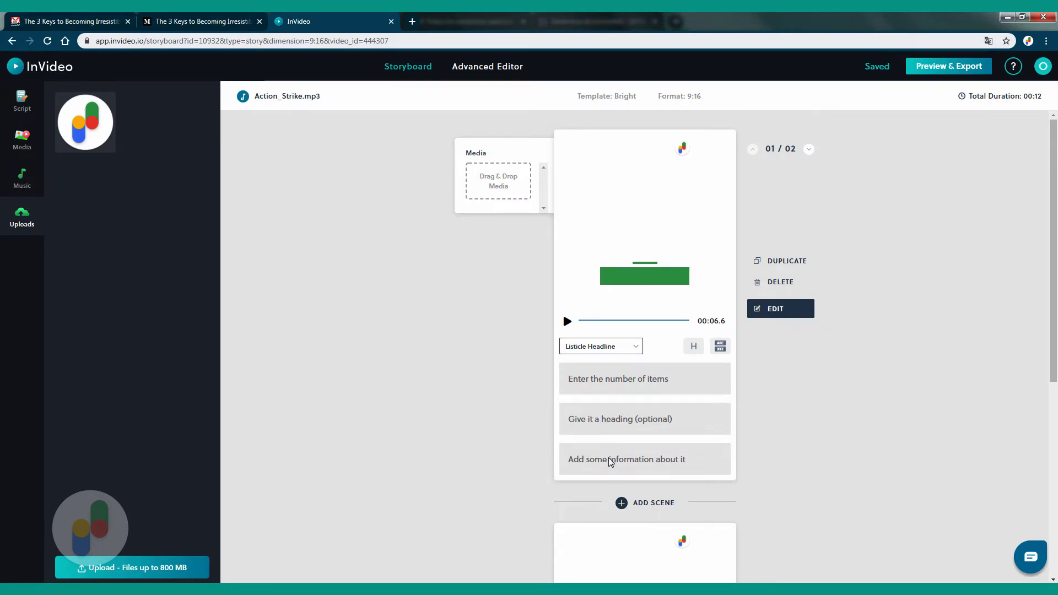
pyautogui.scroll(-6, 784, 419)
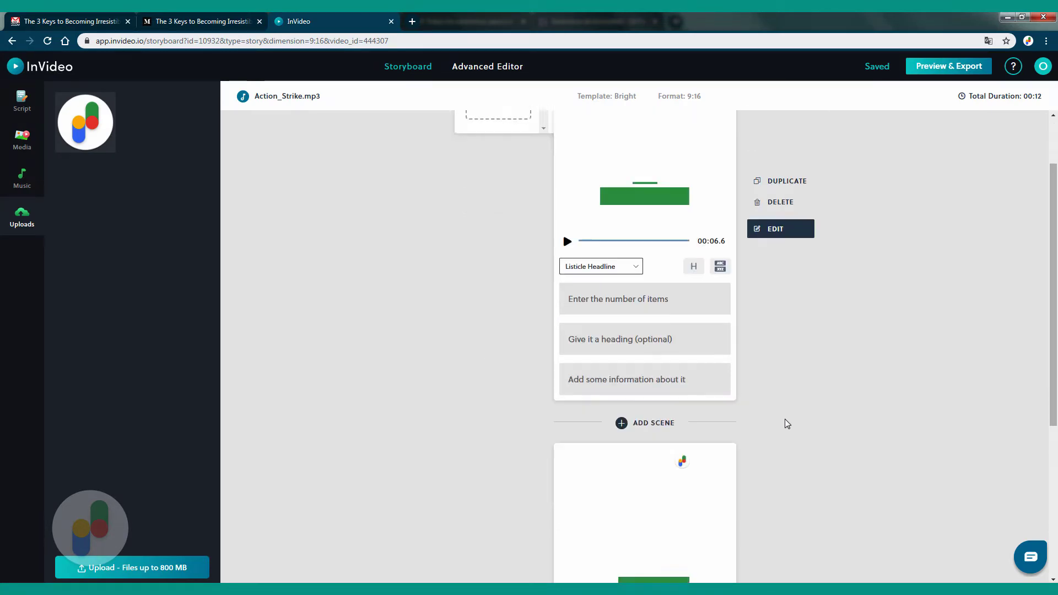
pyautogui.scroll(5, 786, 421)
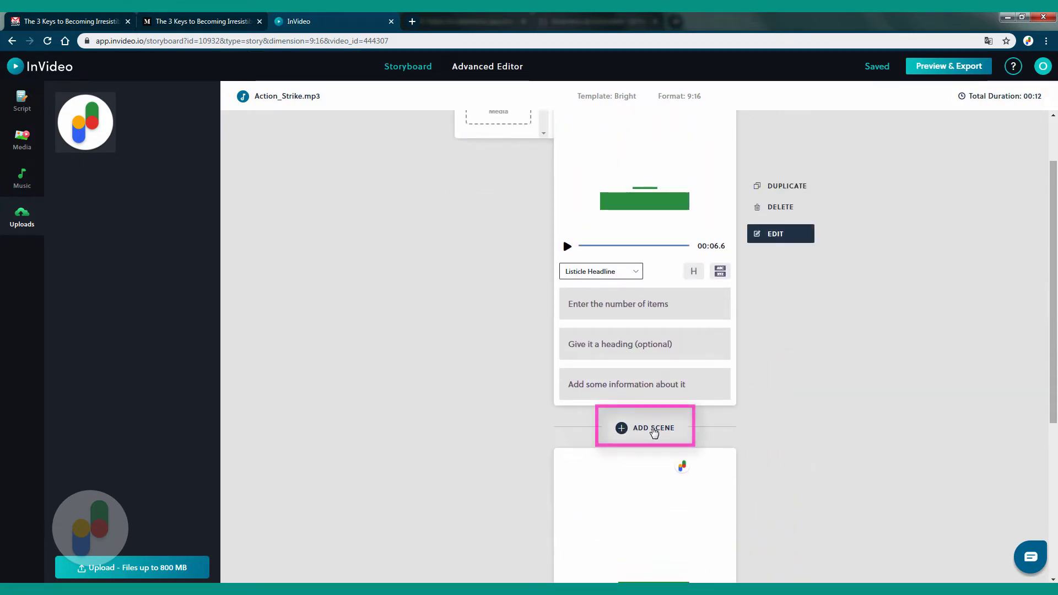
pyautogui.click(654, 430)
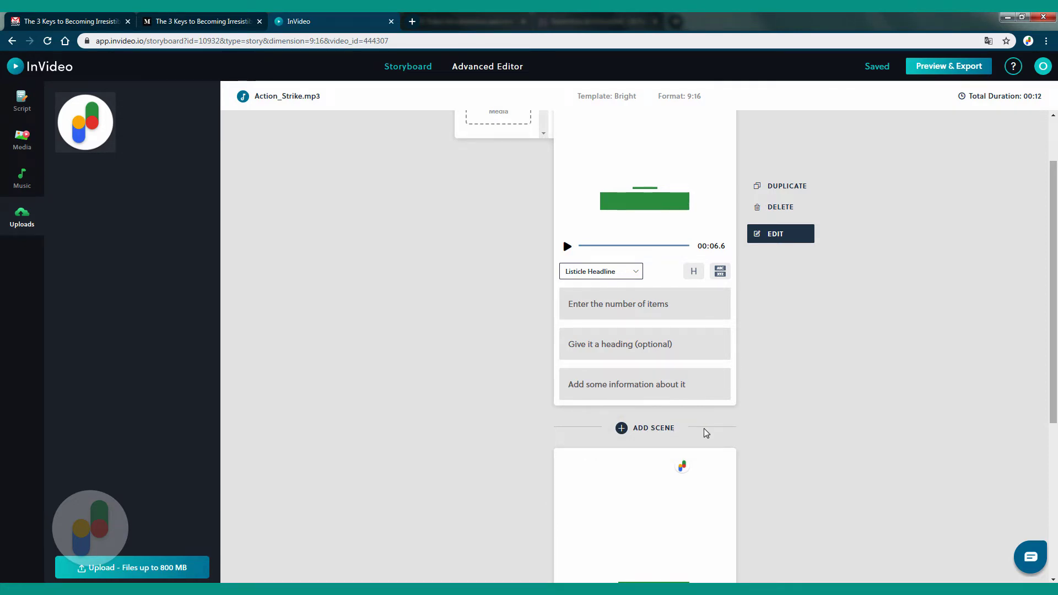
pyautogui.scroll(2, 767, 417)
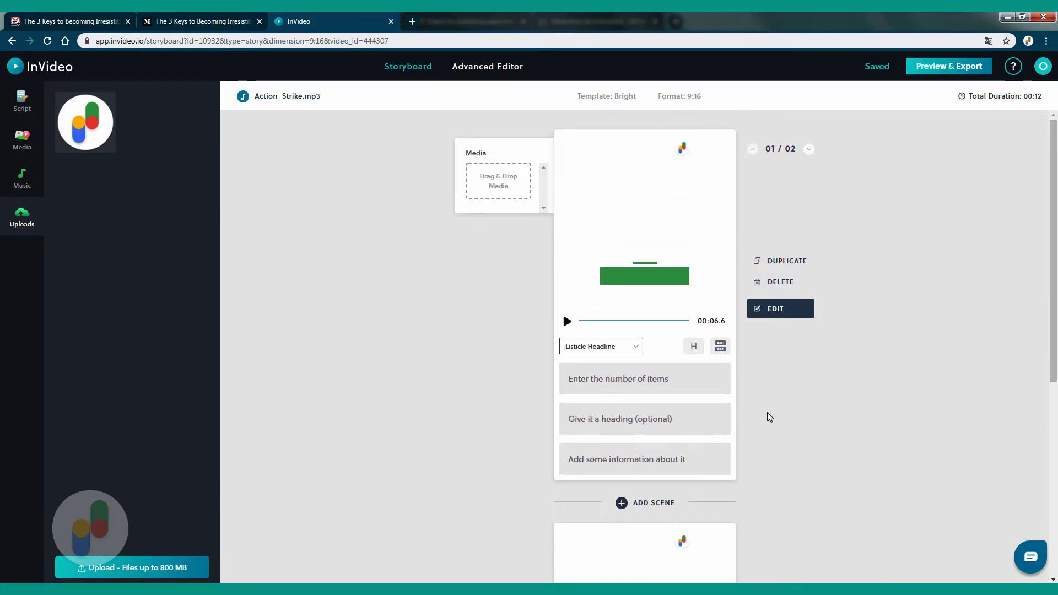
# - Fill the Listicle Headline scene with 3 items, heading "Las 3 claves para ser encantador(a)" and information "Lo que la gente que adoro tiene en común"
pyautogui.click(635, 382)
pyautogui.write('3')
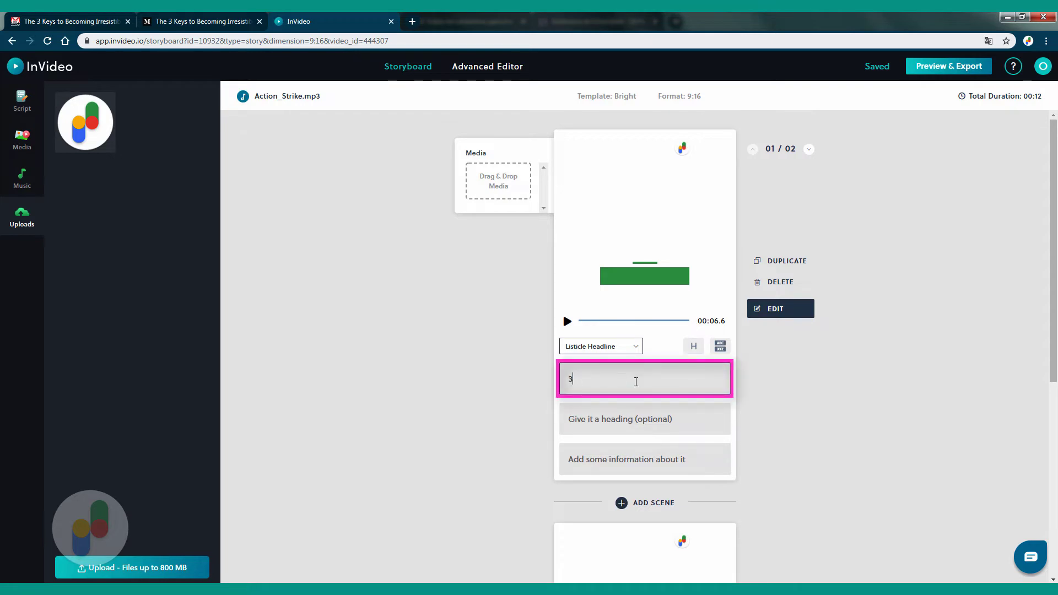
pyautogui.click(624, 418)
pyautogui.write('Las 3 claves para ser encantador(a) Lo que la gente que adoro tiene en común')
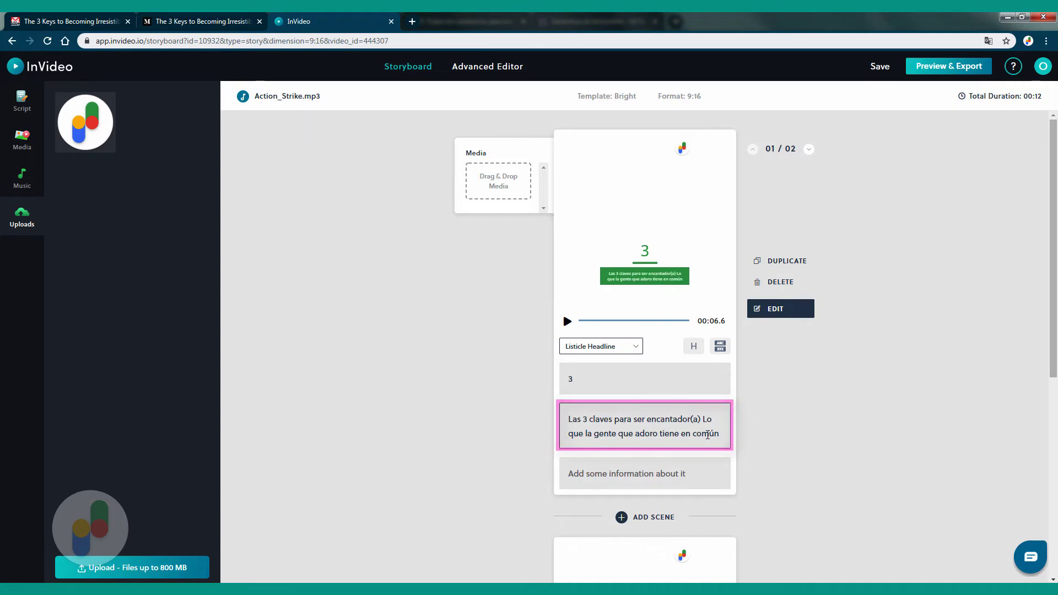
pyautogui.moveTo(702, 419); pyautogui.dragTo(729, 439)
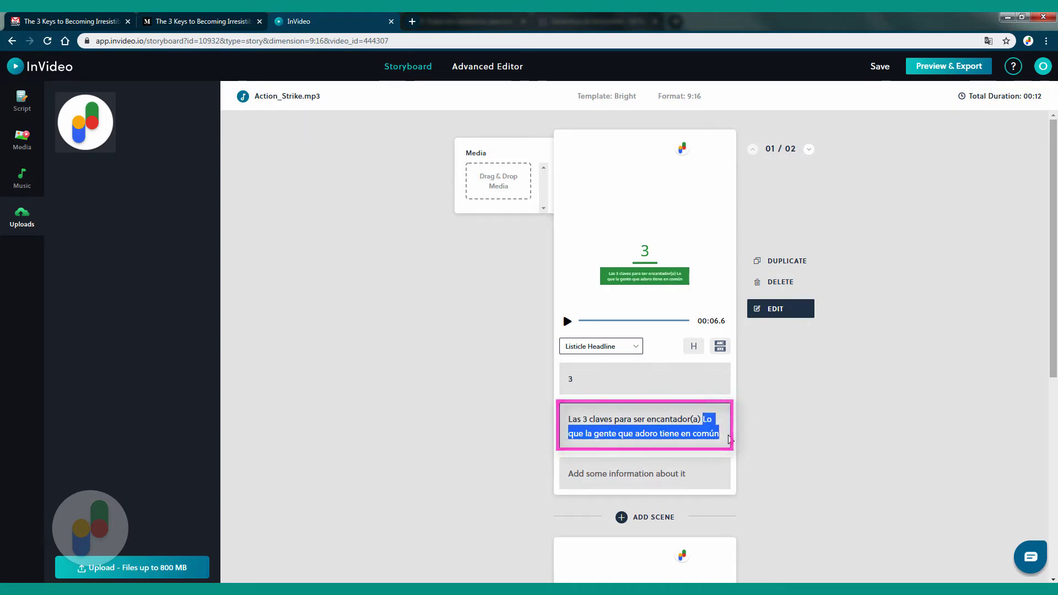
pyautogui.hotkey('ctrl', 'x')
pyautogui.click(673, 458)
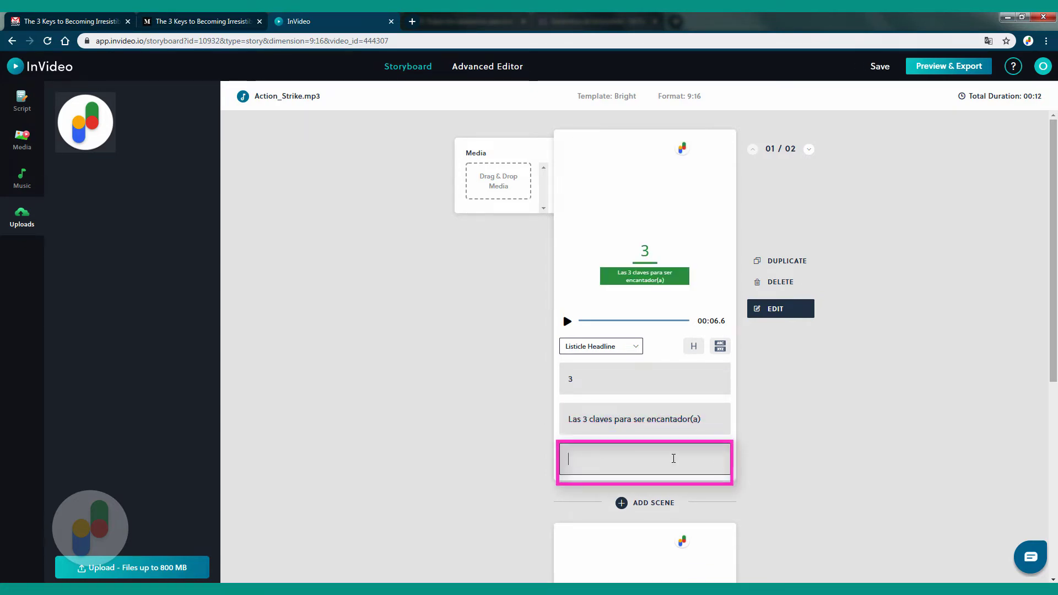
pyautogui.hotkey('ctrl', 'v')
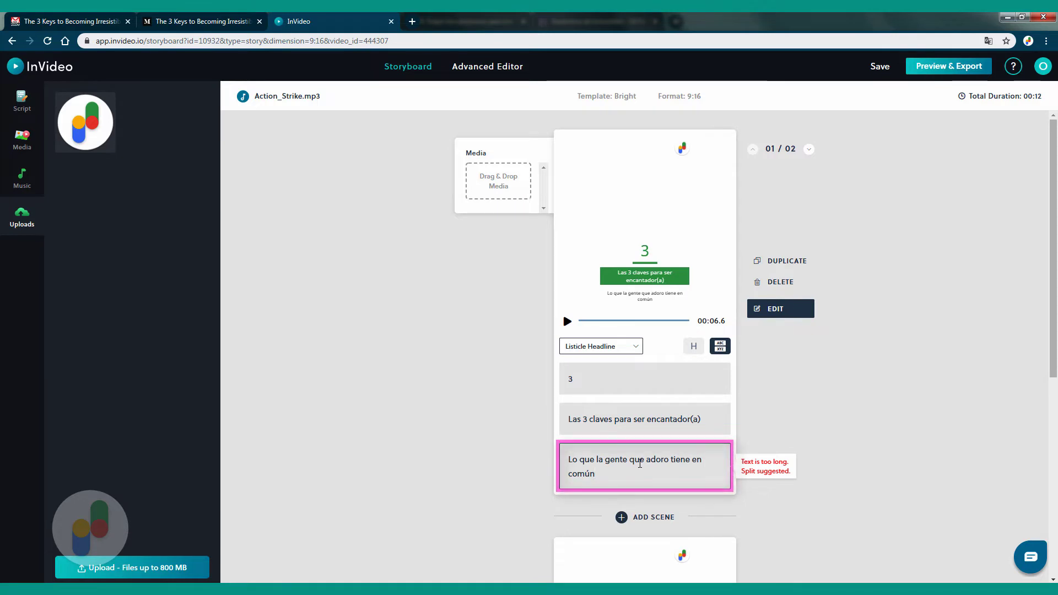
# - Search for media matching the heading word "encantador" and preview the video of hands holding a game controller
pyautogui.click(666, 420)
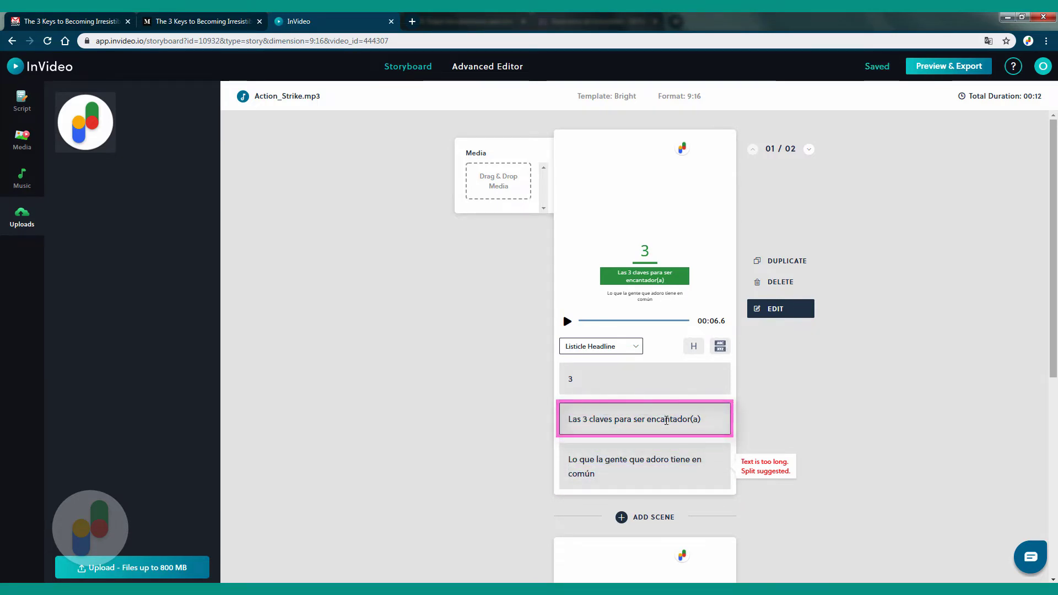
pyautogui.doubleClick(665, 420)
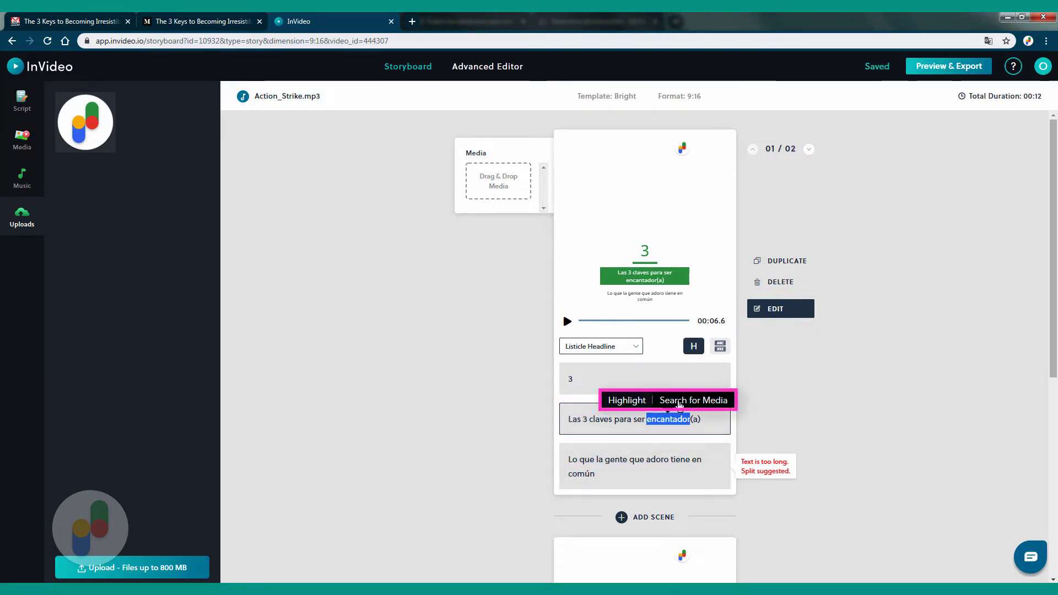
pyautogui.click(678, 407)
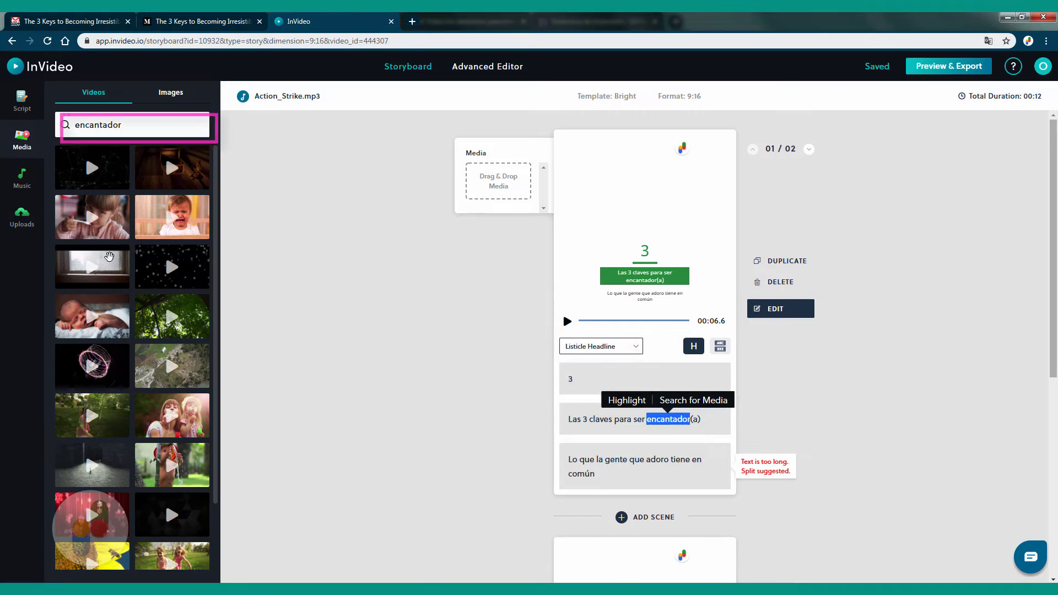
pyautogui.scroll(-10, 111, 246)
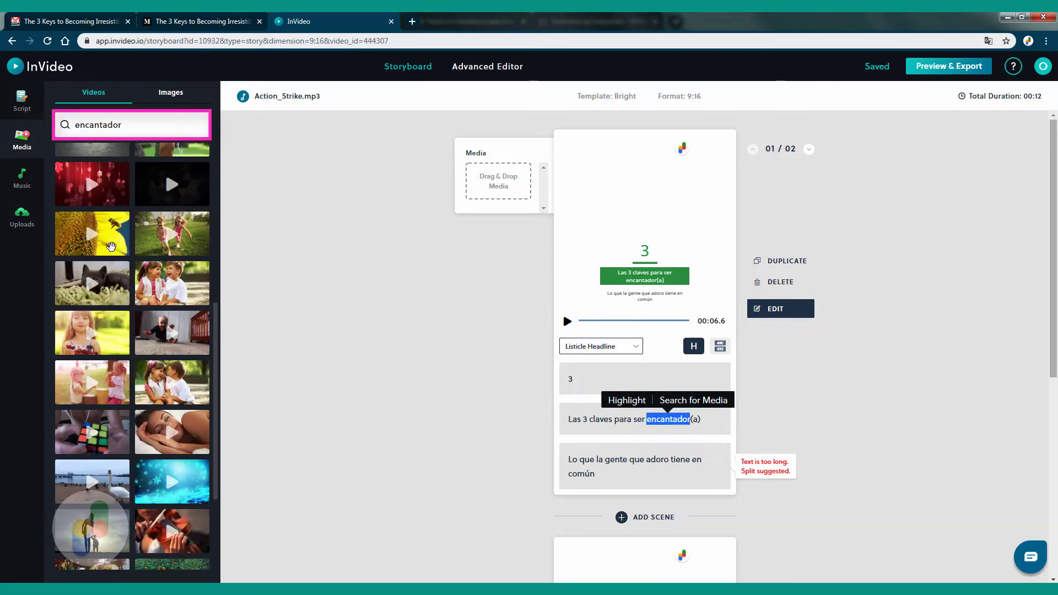
pyautogui.scroll(-10, 111, 246)
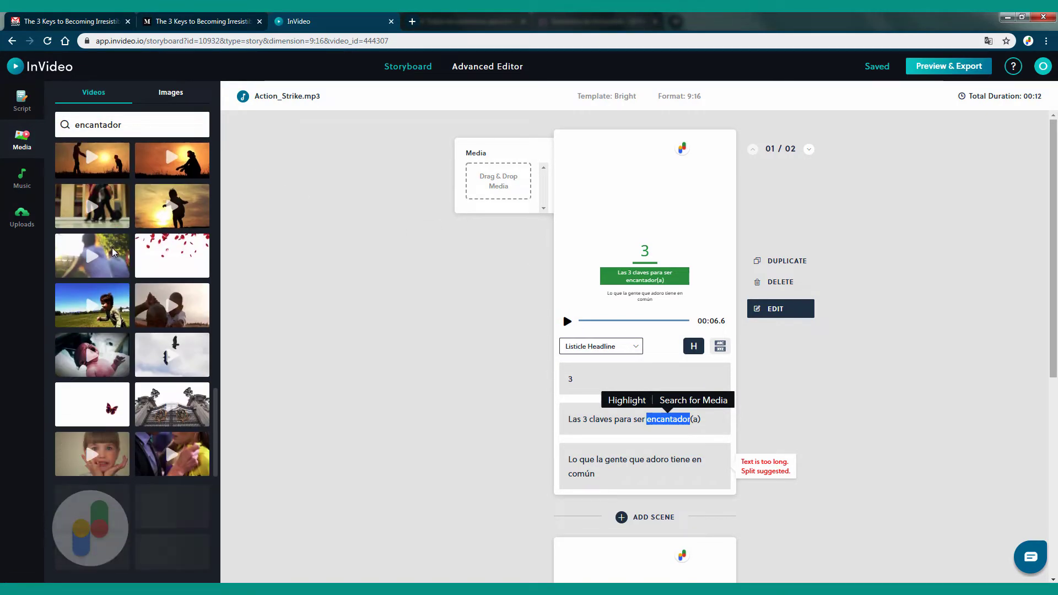
pyautogui.scroll(-5, 112, 247)
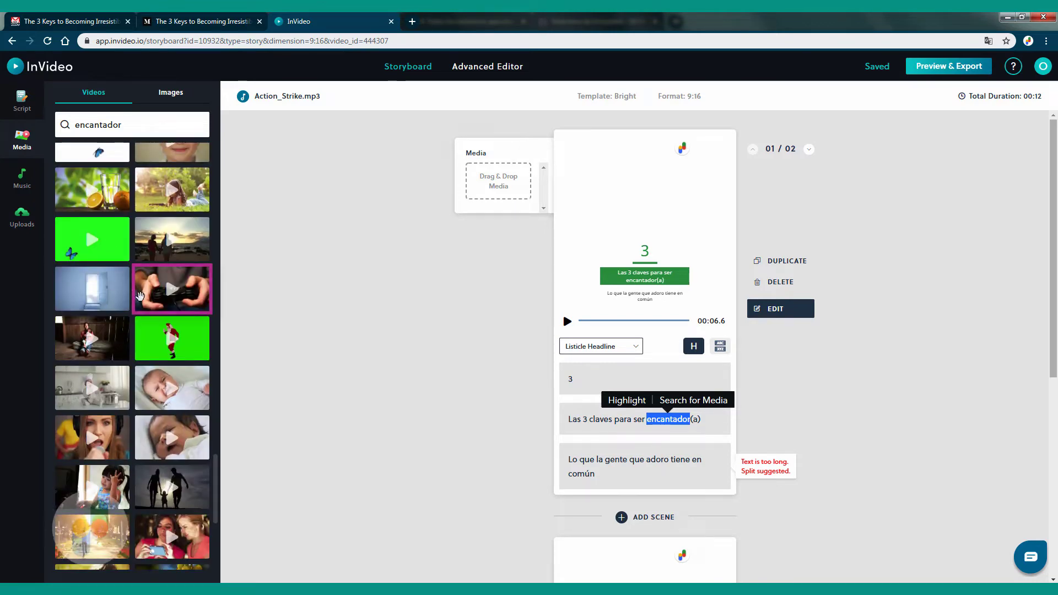
pyautogui.click(177, 300)
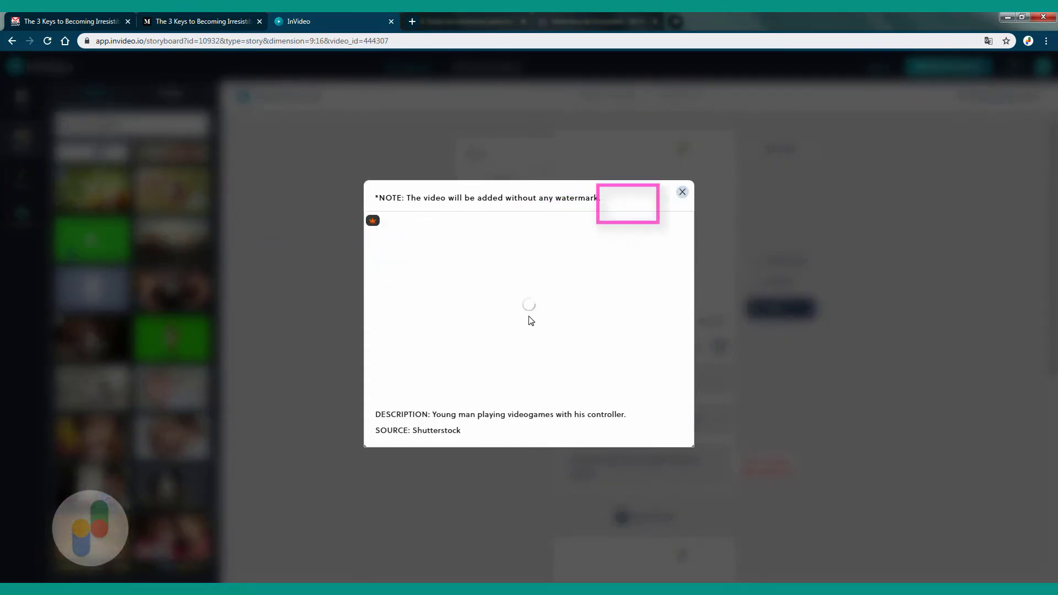
pyautogui.click(682, 193)
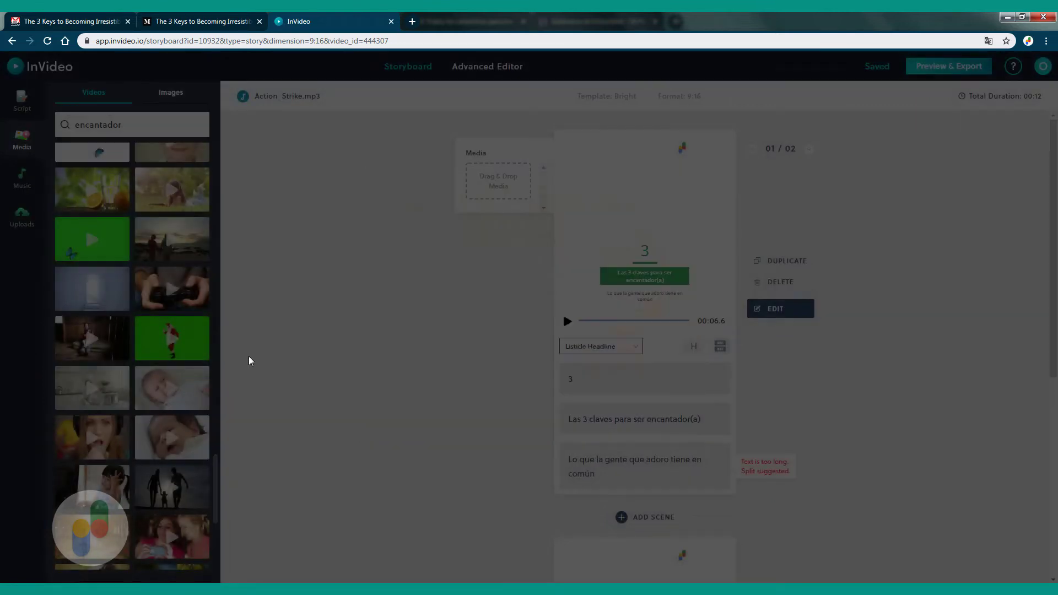
# - Preview the video of a silhouetted person making an a-okay sign and place it in the first scene's media
pyautogui.scroll(-3, 136, 360)
pyautogui.scroll(-7, 136, 359)
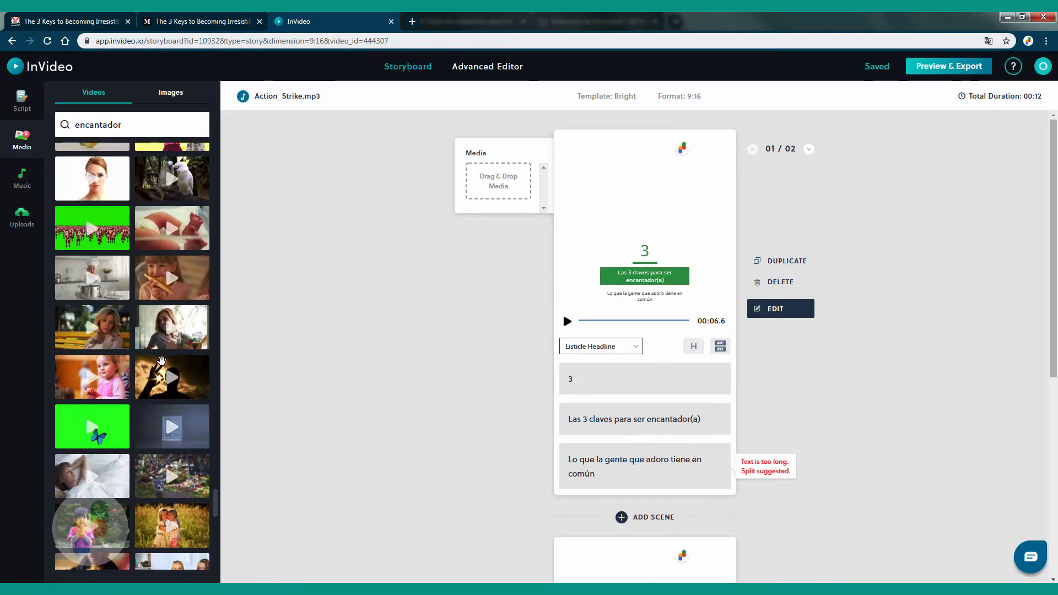
pyautogui.click(174, 379)
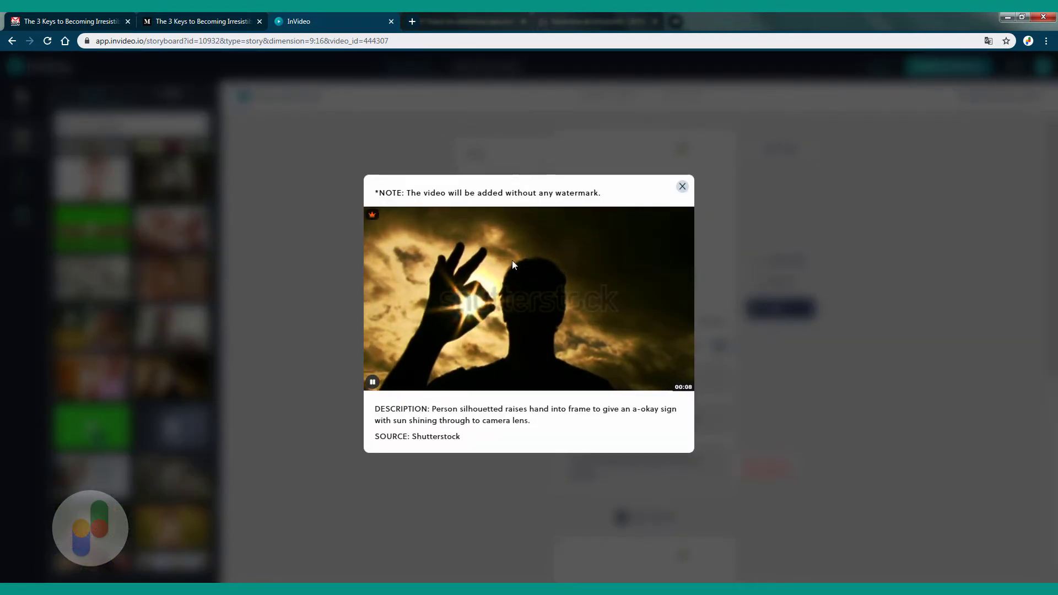
pyautogui.click(682, 186)
pyautogui.moveTo(184, 374); pyautogui.dragTo(508, 180)
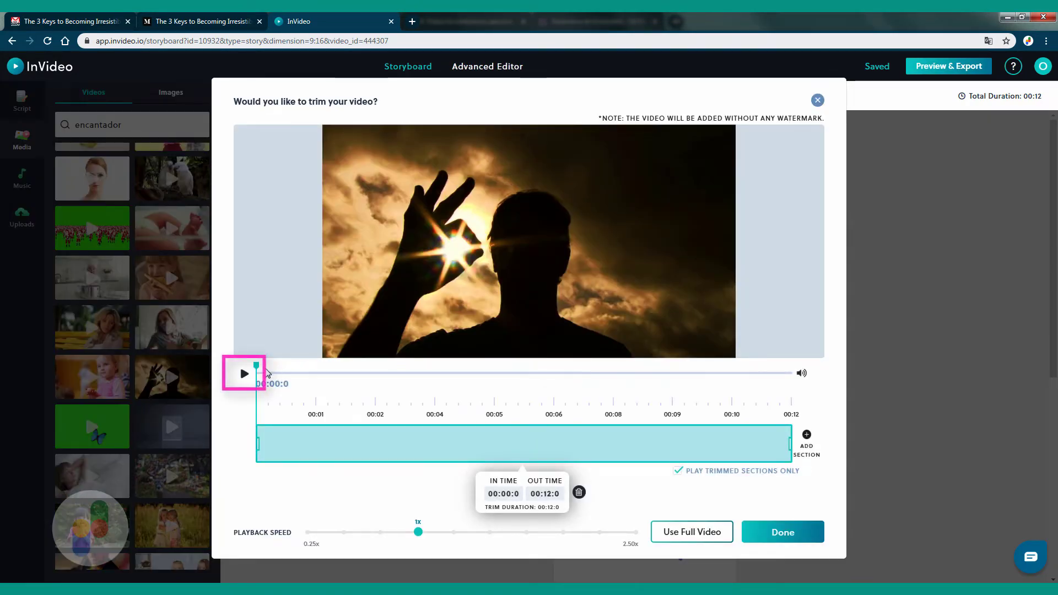
# - Trim the a-okay sign clip to an out time of 00:10:7, apply the trim and play the first scene
pyautogui.click(246, 376)
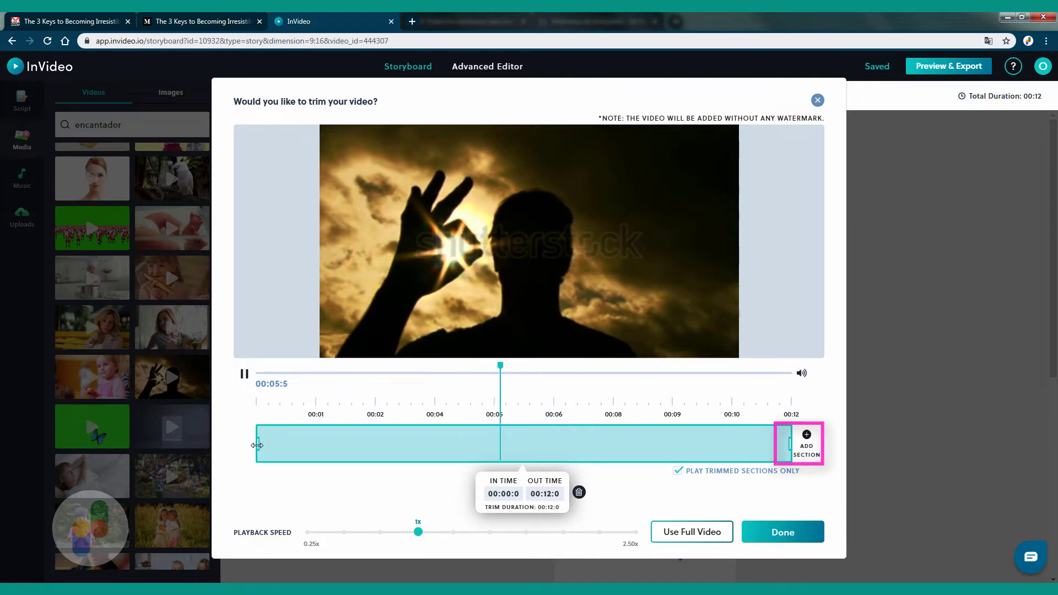
pyautogui.moveTo(789, 442); pyautogui.dragTo(733, 442)
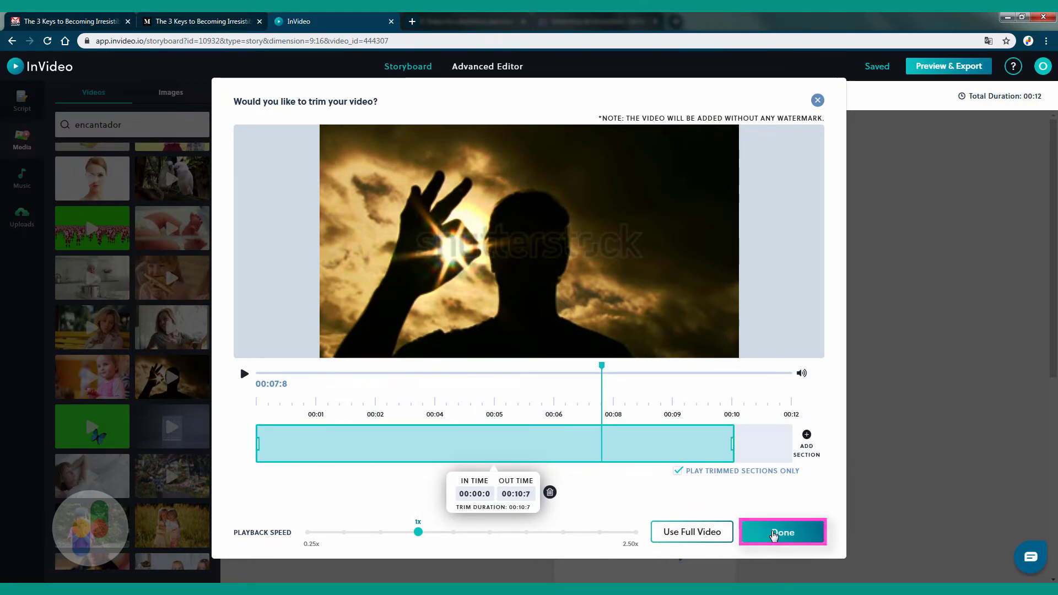
pyautogui.click(773, 532)
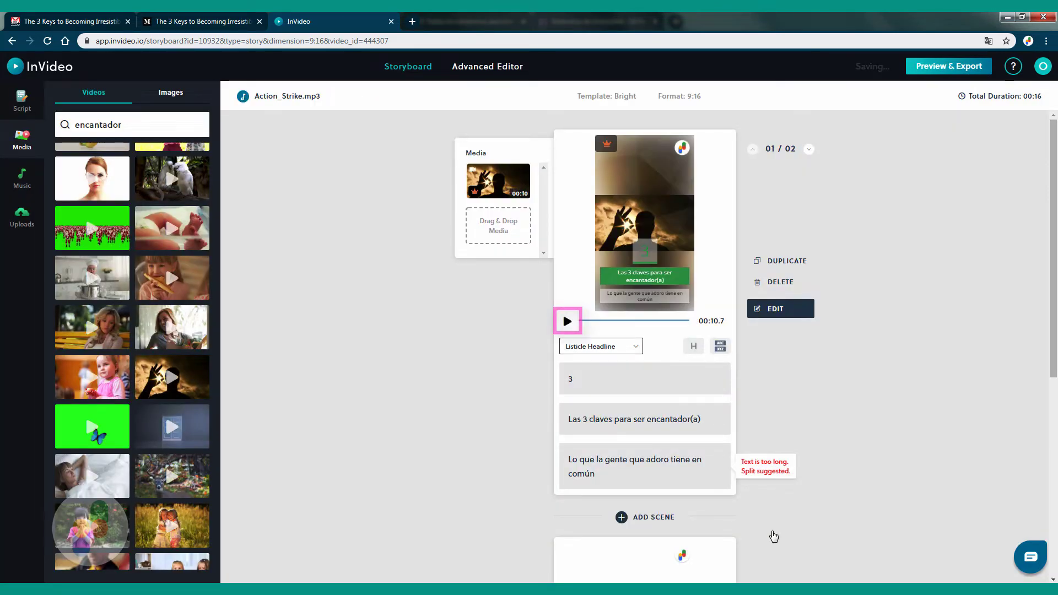
pyautogui.click(567, 321)
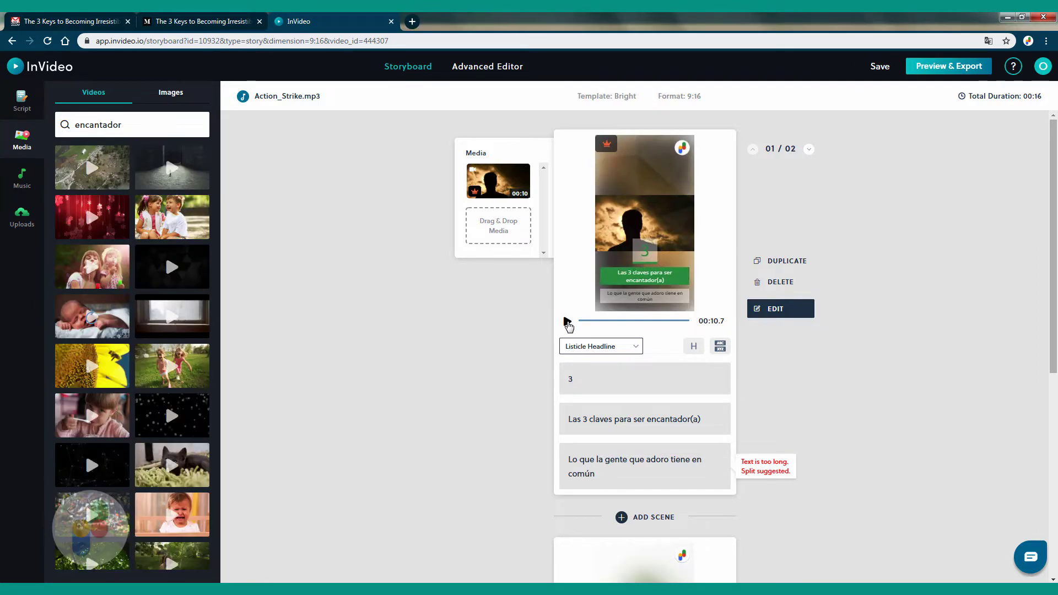
# - Try adding the night castle and smartphone-on-rails images to the first scene, and remove both from its media
pyautogui.click(175, 95)
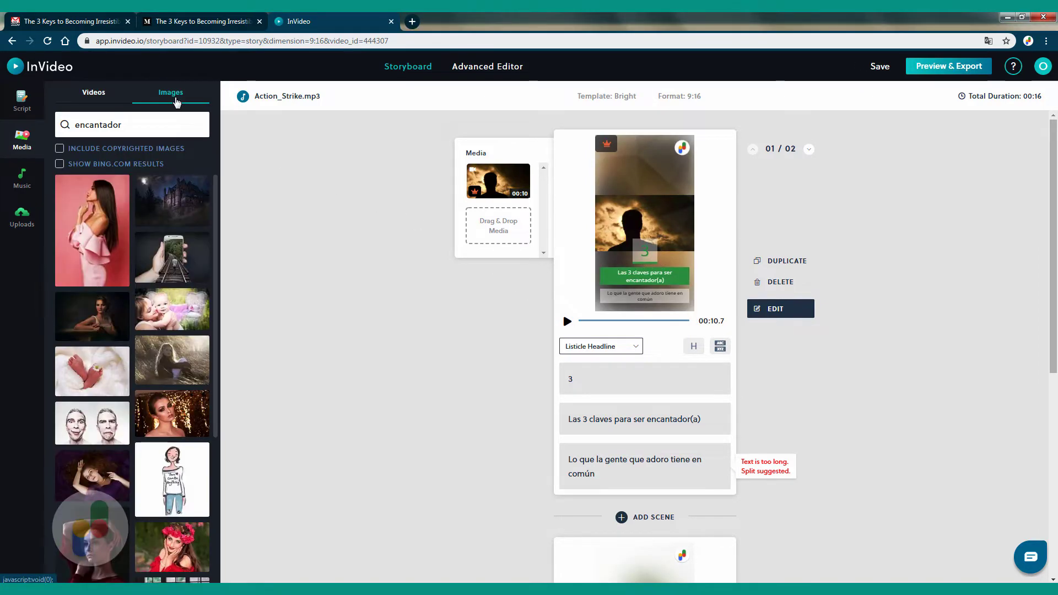
pyautogui.moveTo(174, 195); pyautogui.dragTo(500, 227)
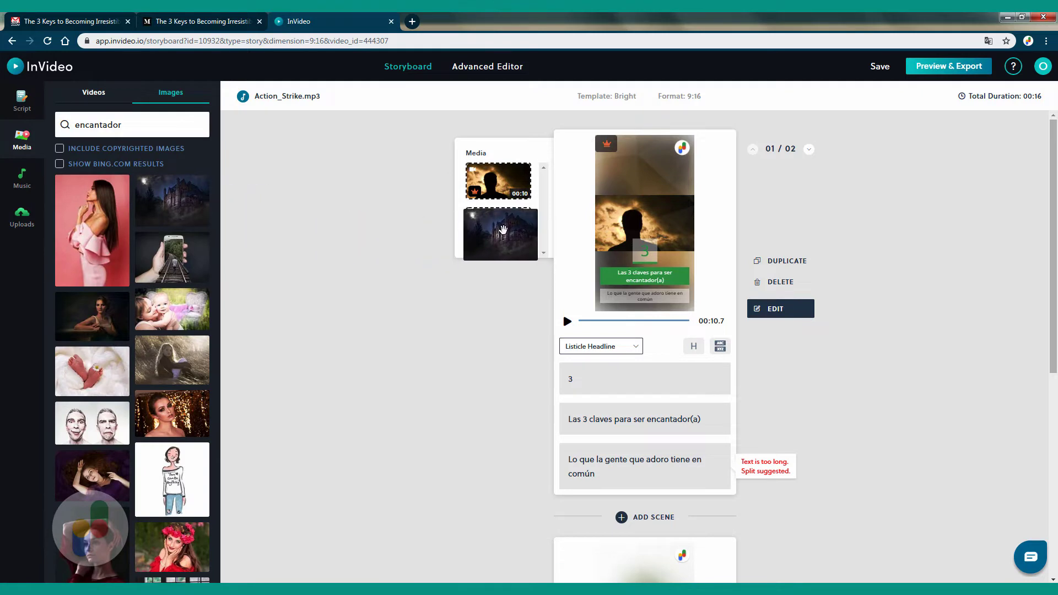
pyautogui.moveTo(182, 257); pyautogui.dragTo(501, 281)
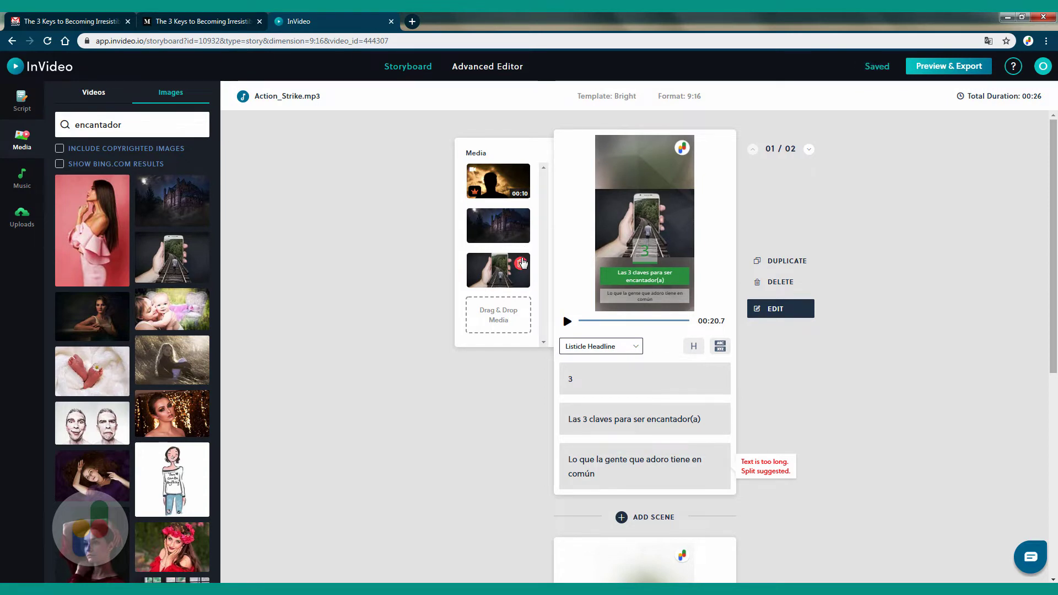
pyautogui.click(520, 264)
pyautogui.click(521, 220)
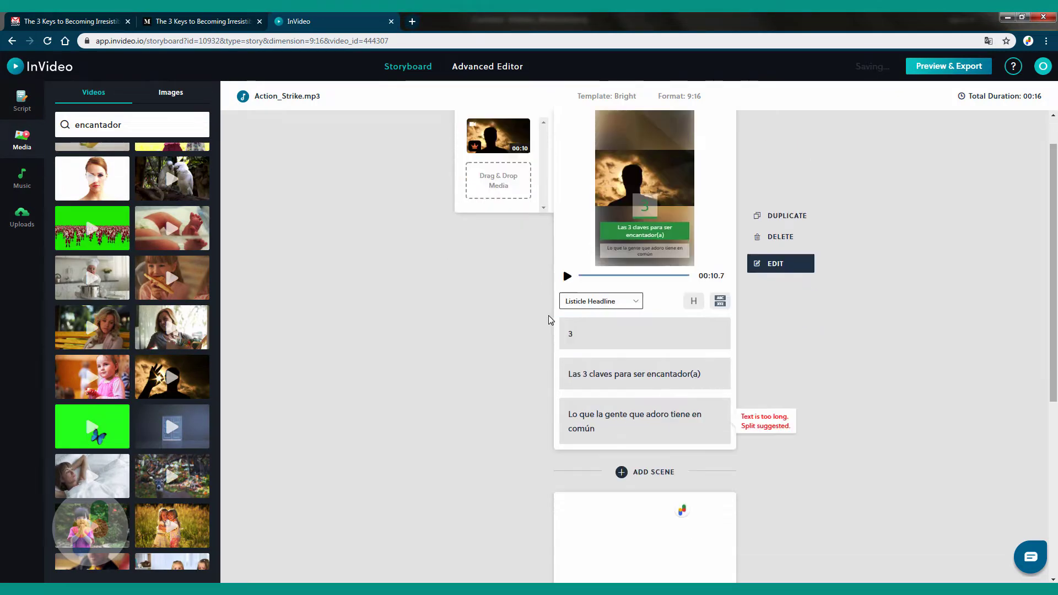
# - Review the second scene's type options, keep Listicle Item, and set the item number to 1
pyautogui.scroll(-5, 549, 320)
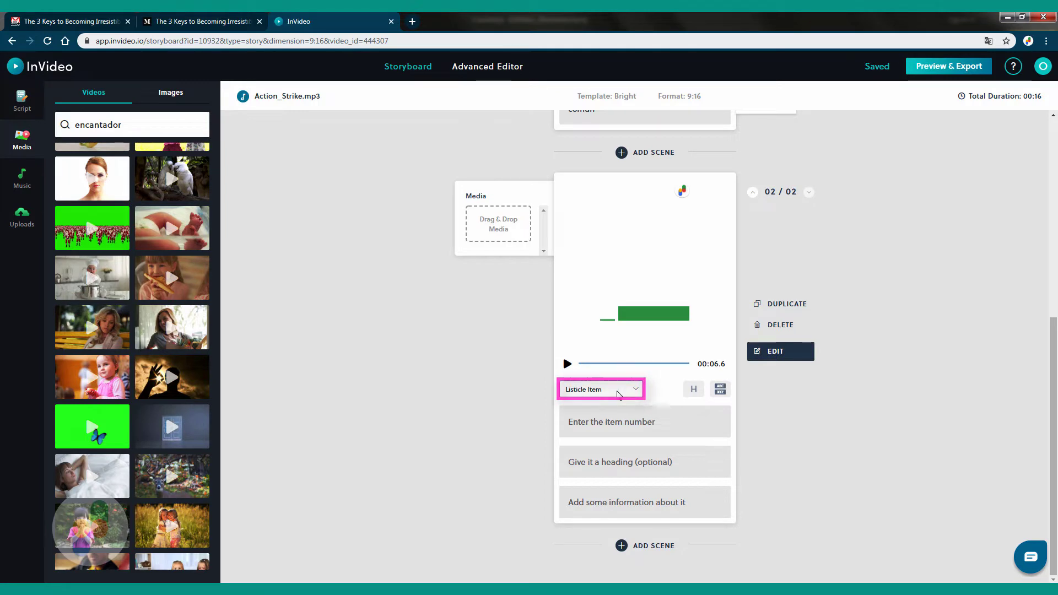
pyautogui.click(636, 391)
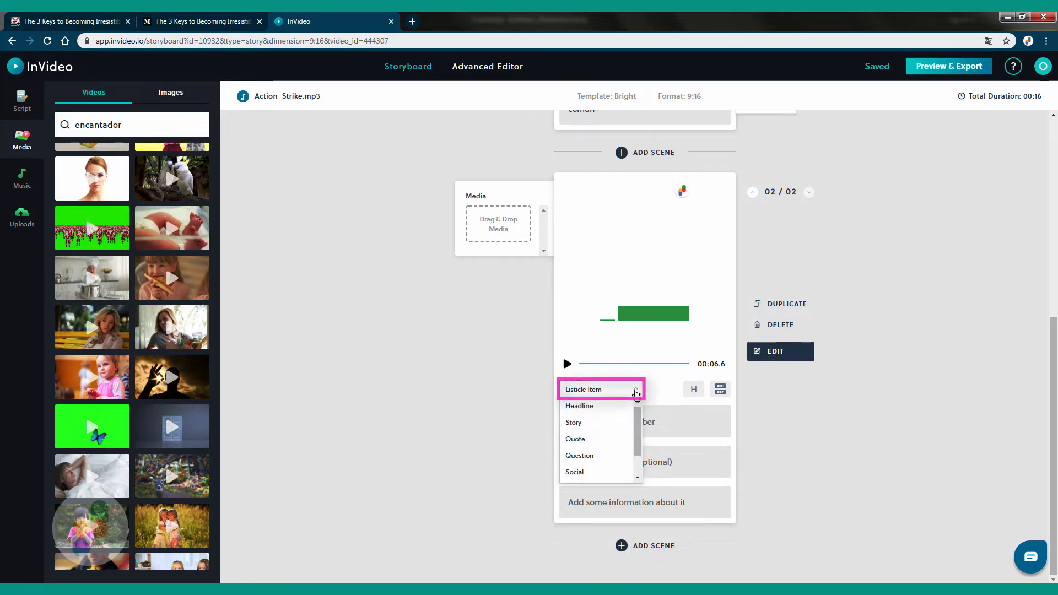
pyautogui.scroll(-2, 639, 453)
pyautogui.scroll(2, 639, 452)
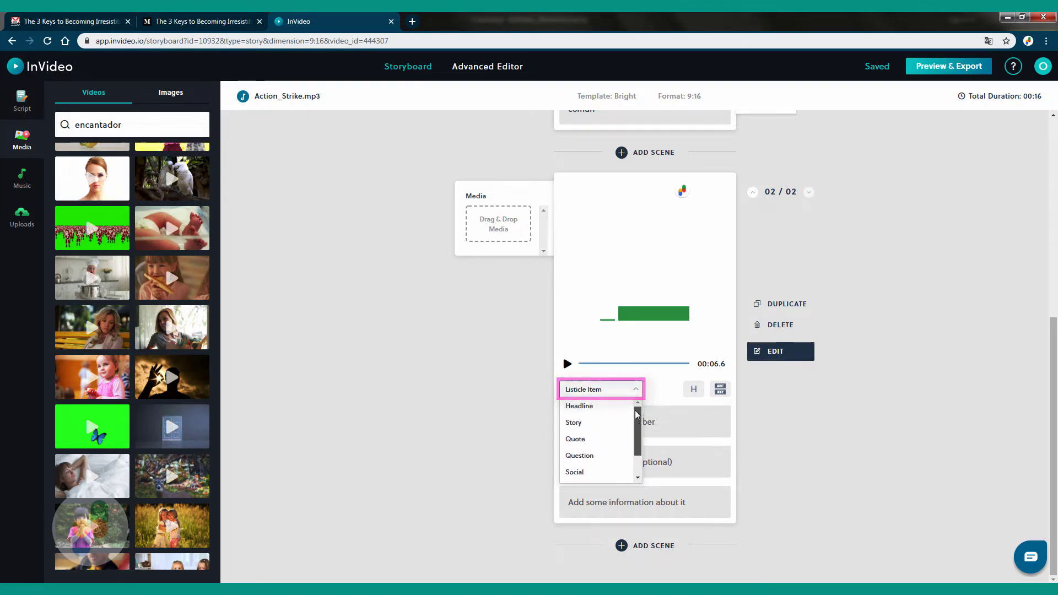
pyautogui.click(538, 406)
pyautogui.click(603, 429)
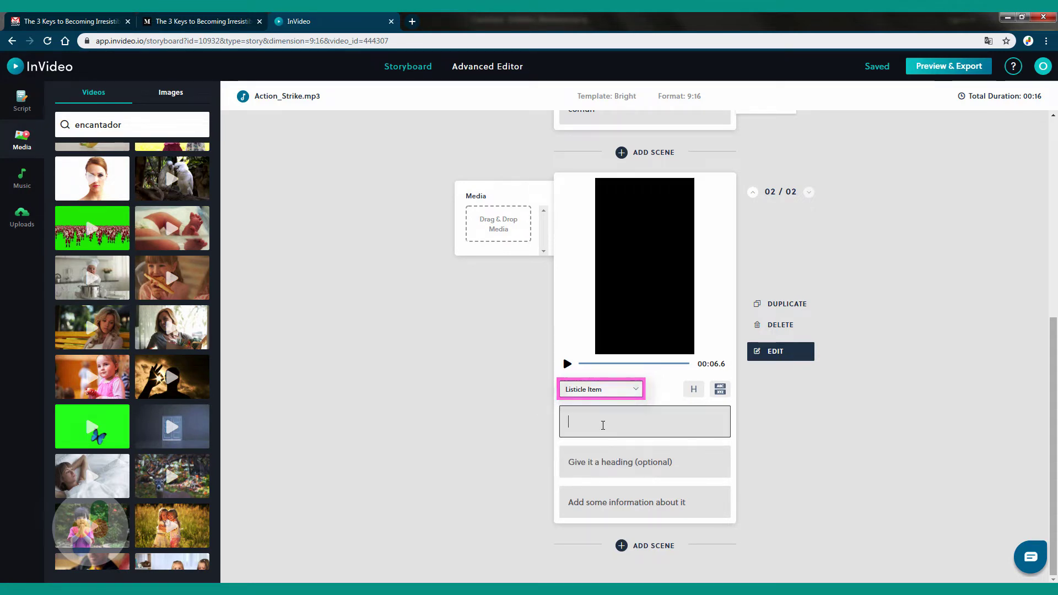
pyautogui.write('1')
# - Give the second scene the heading "Humildad" and the information text "Es la raíz de todo crecimiento, aprendizaje y bondad."
pyautogui.click(615, 462)
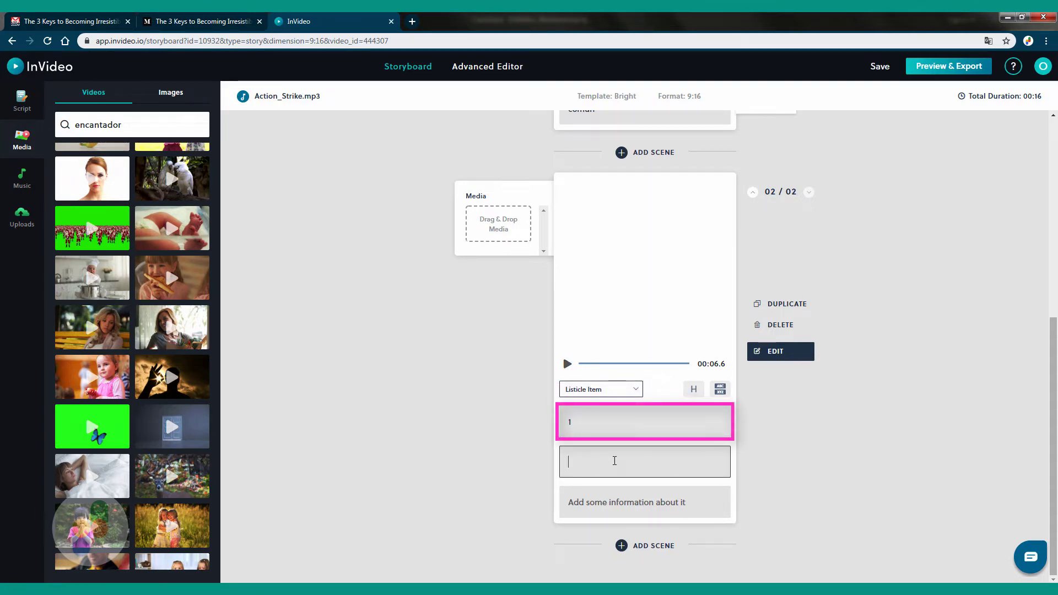
pyautogui.write('Humildad Es la raíz de todo crecimiento, aprendizaje y bondad.')
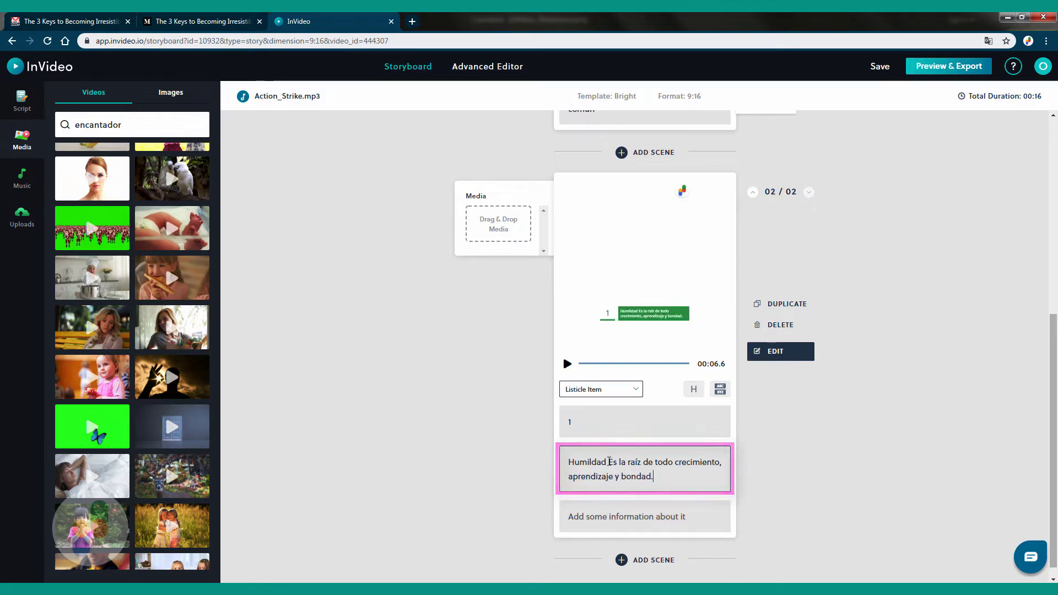
pyautogui.moveTo(609, 462); pyautogui.dragTo(660, 478)
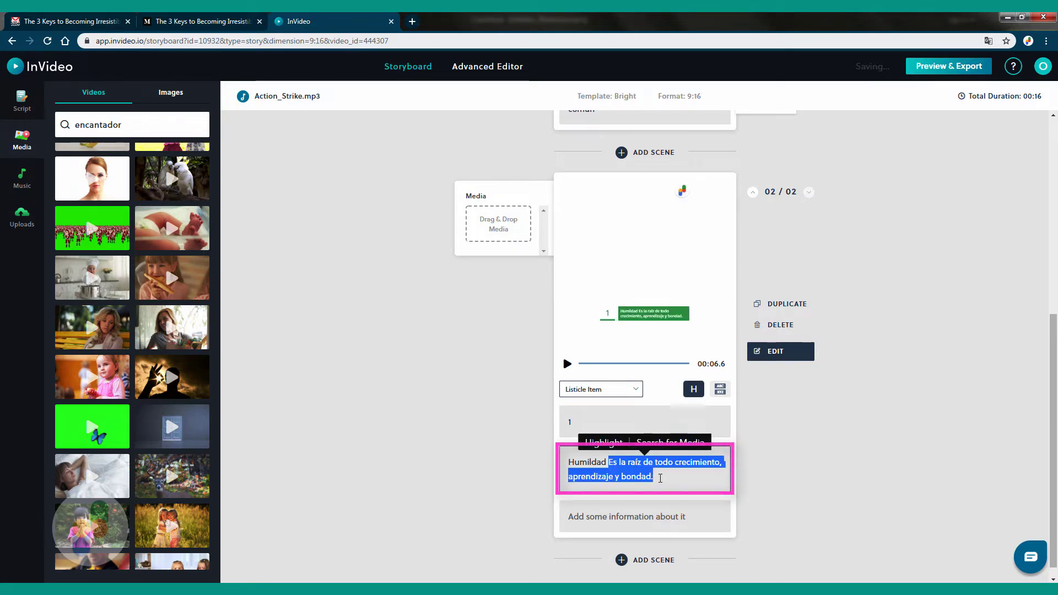
pyautogui.hotkey('ctrl', 'x')
pyautogui.click(659, 502)
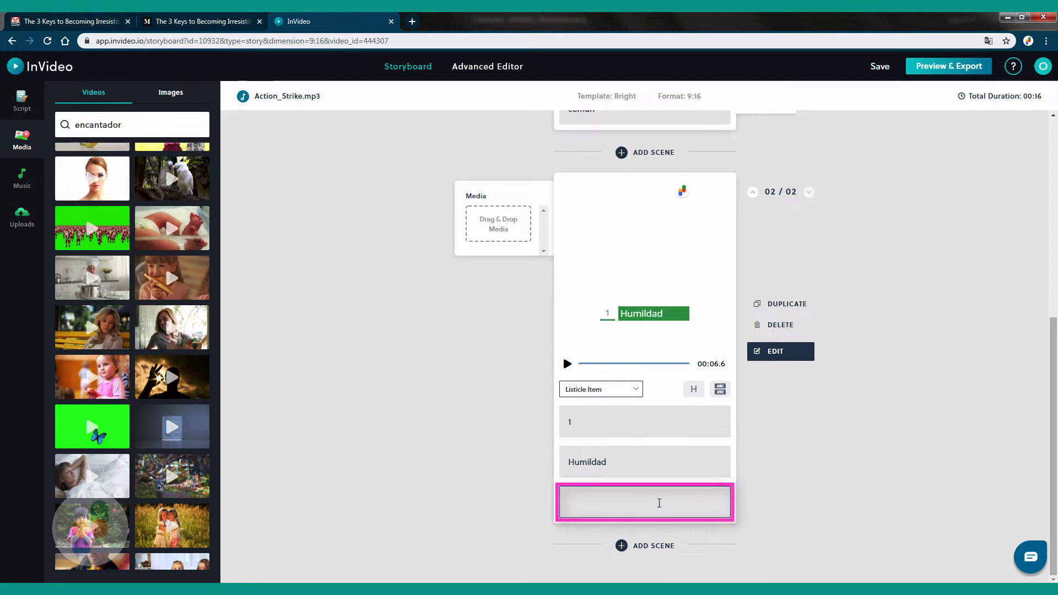
pyautogui.hotkey('ctrl', 'v')
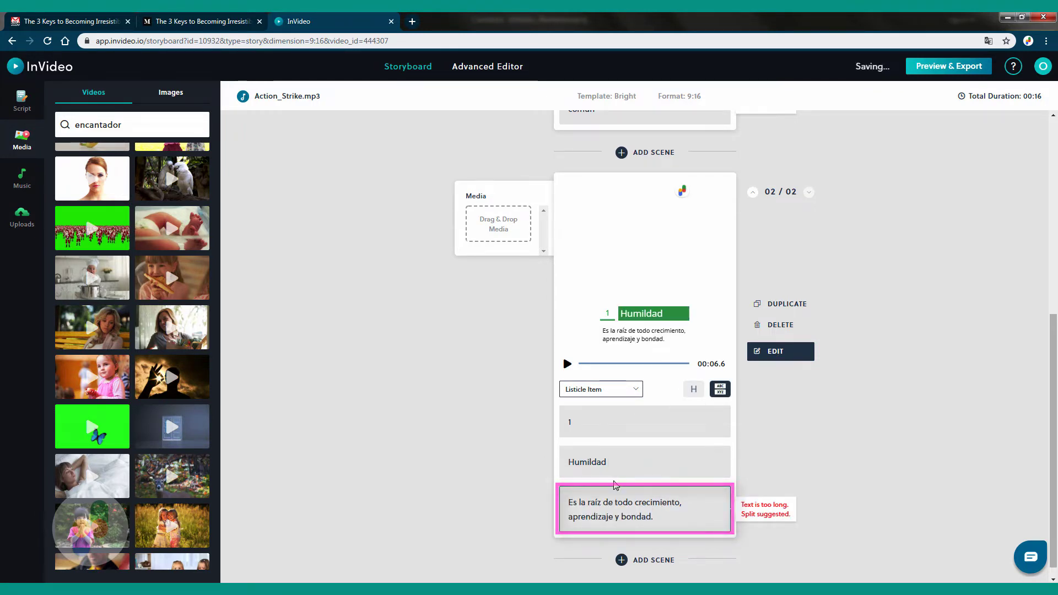
# - Search the stock library for media matching the second scene's heading word "Humildad" and view the image results
pyautogui.click(609, 462)
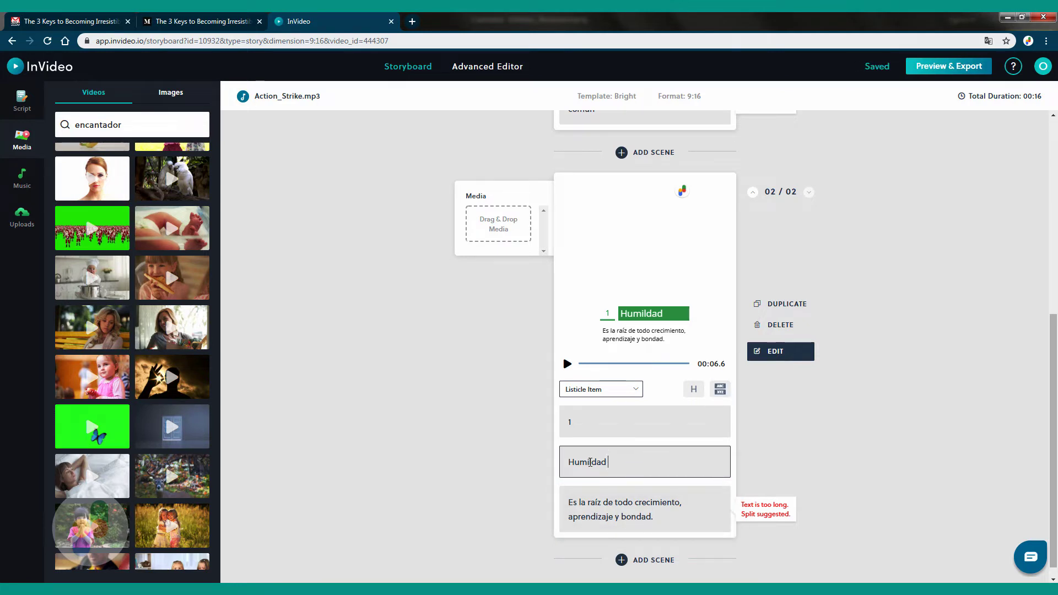
pyautogui.doubleClick(587, 461)
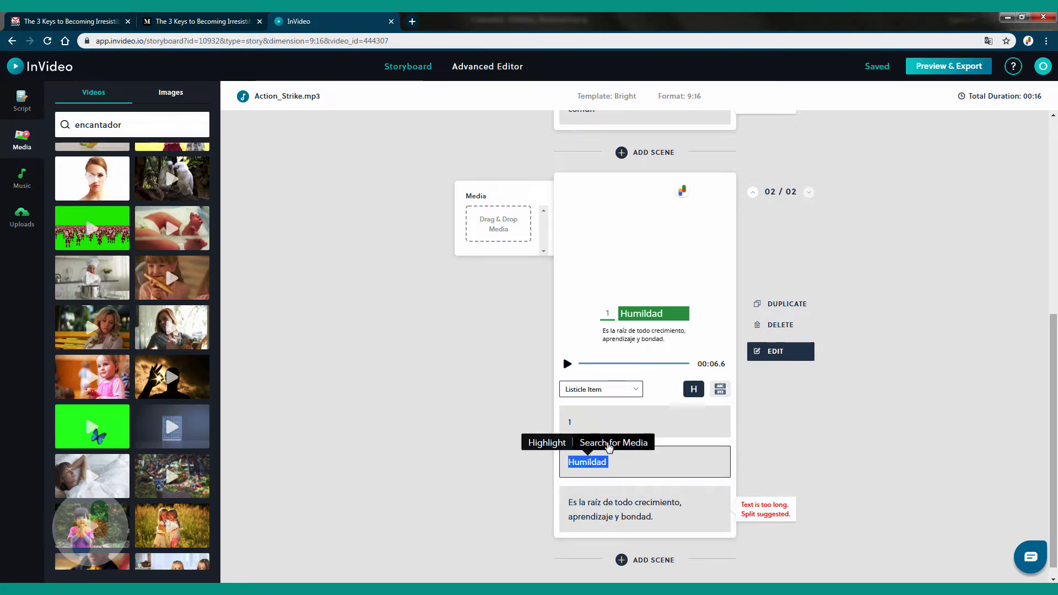
pyautogui.click(607, 448)
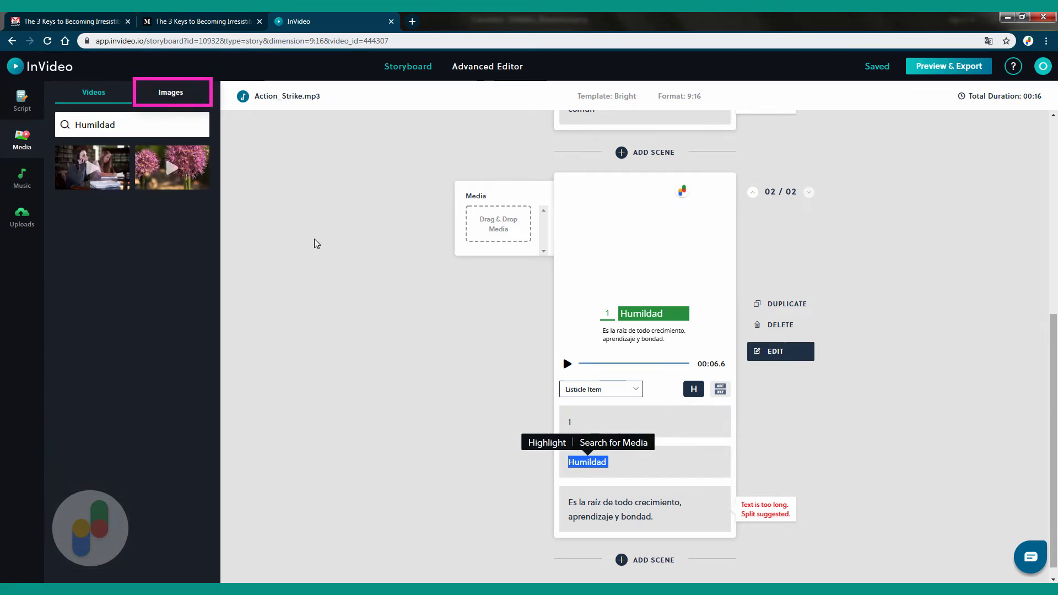
pyautogui.click(165, 94)
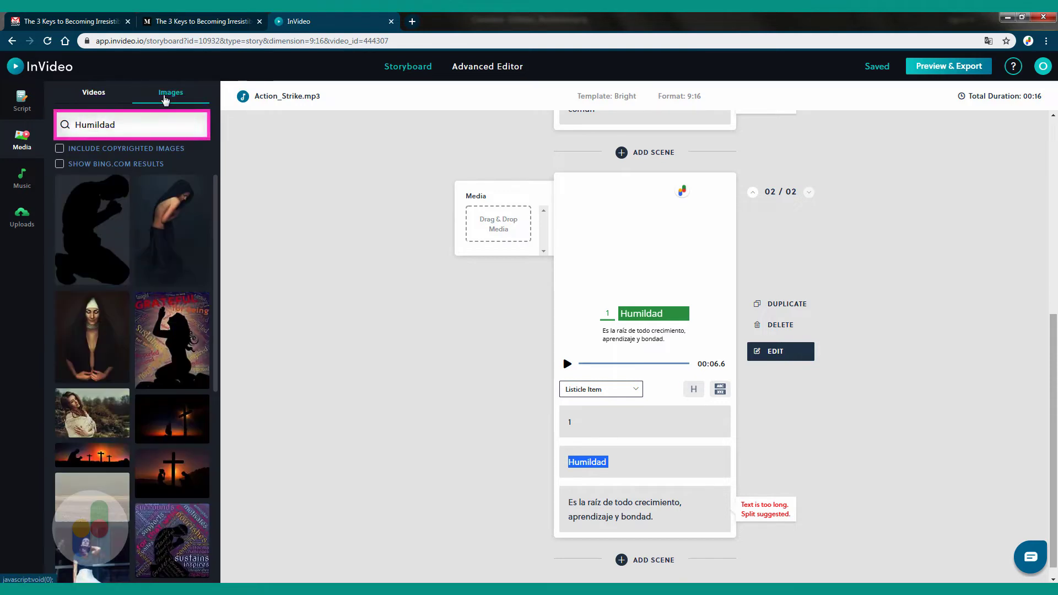
# - Change the stock image search term to "Humility" and run the search
pyautogui.click(127, 125)
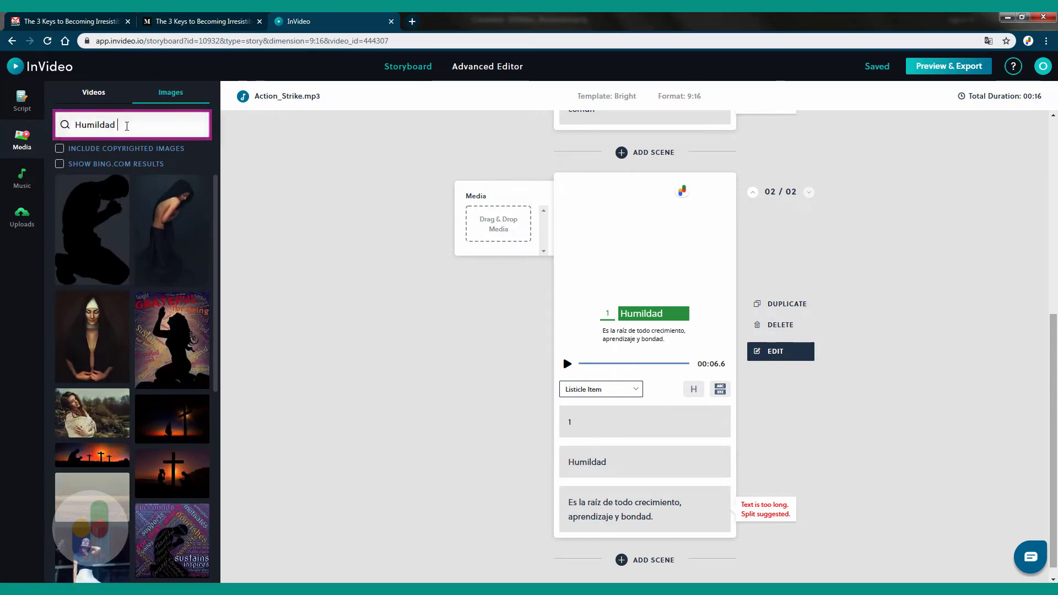
pyautogui.press('BackSpace')
pyautogui.press('BackSpace')
pyautogui.write('ity')
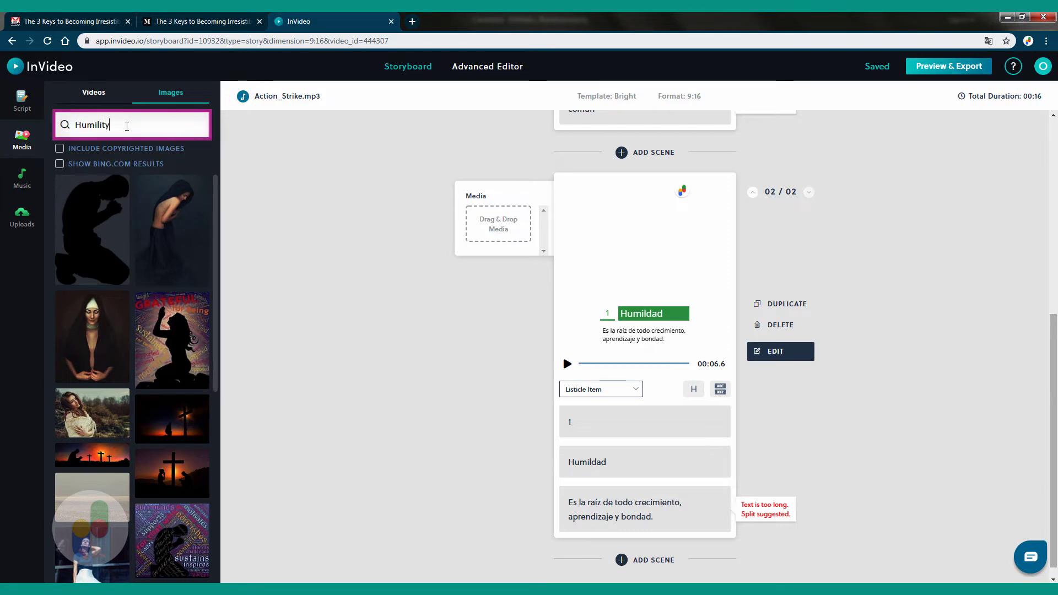
pyautogui.press('Return')
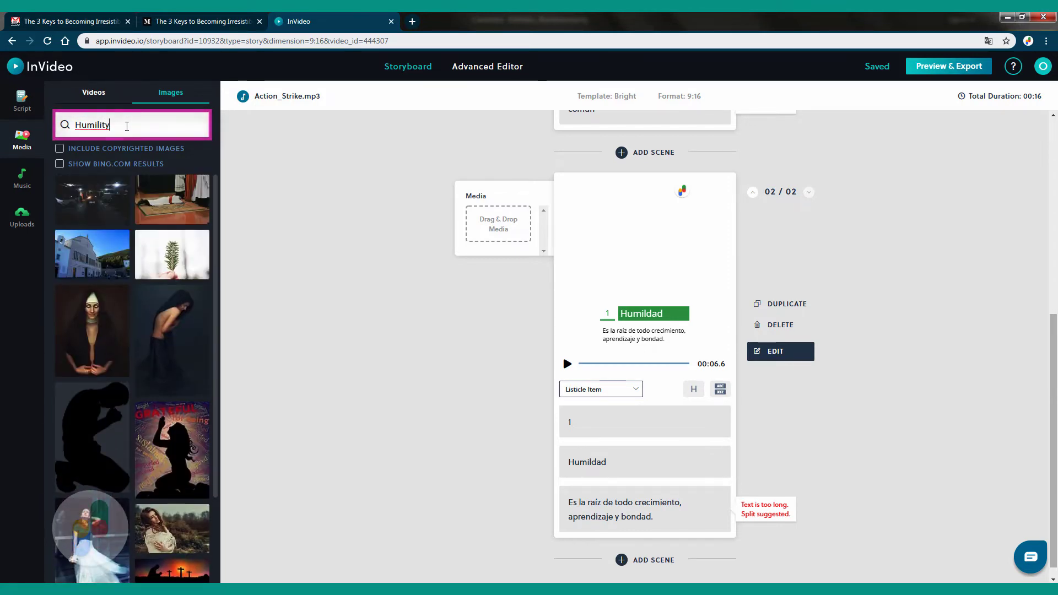
# - Preview the hand-held pine sprig and red dahlia images, and add both to the second scene's media
pyautogui.click(167, 254)
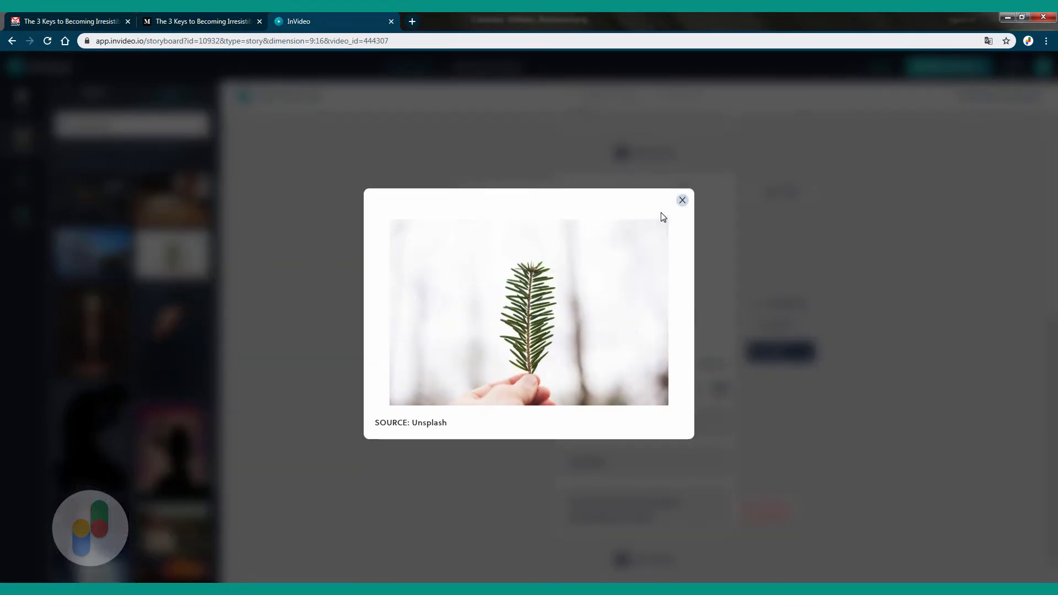
pyautogui.click(682, 201)
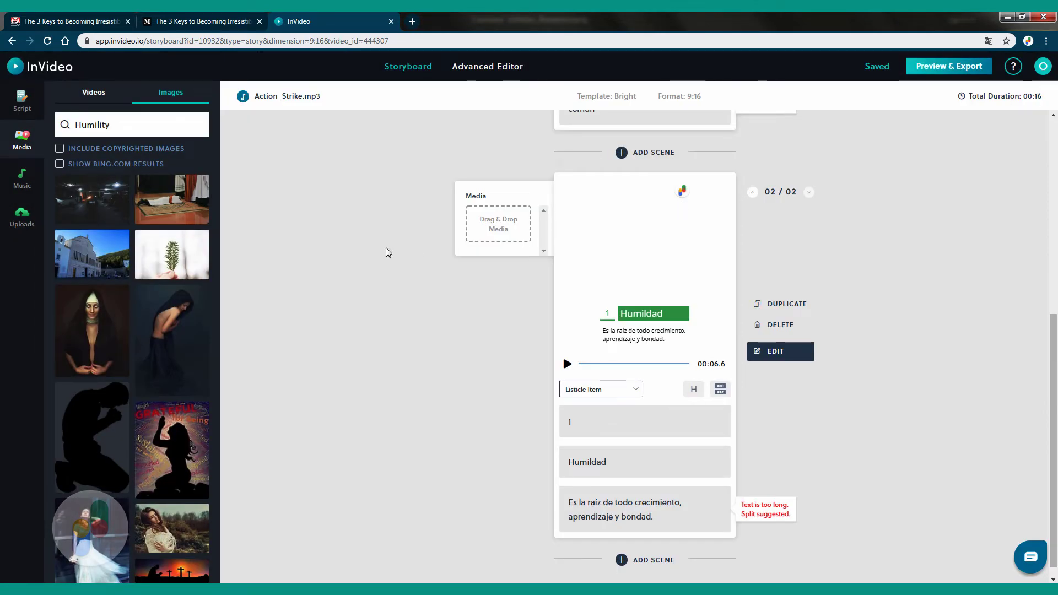
pyautogui.moveTo(170, 252); pyautogui.dragTo(486, 225)
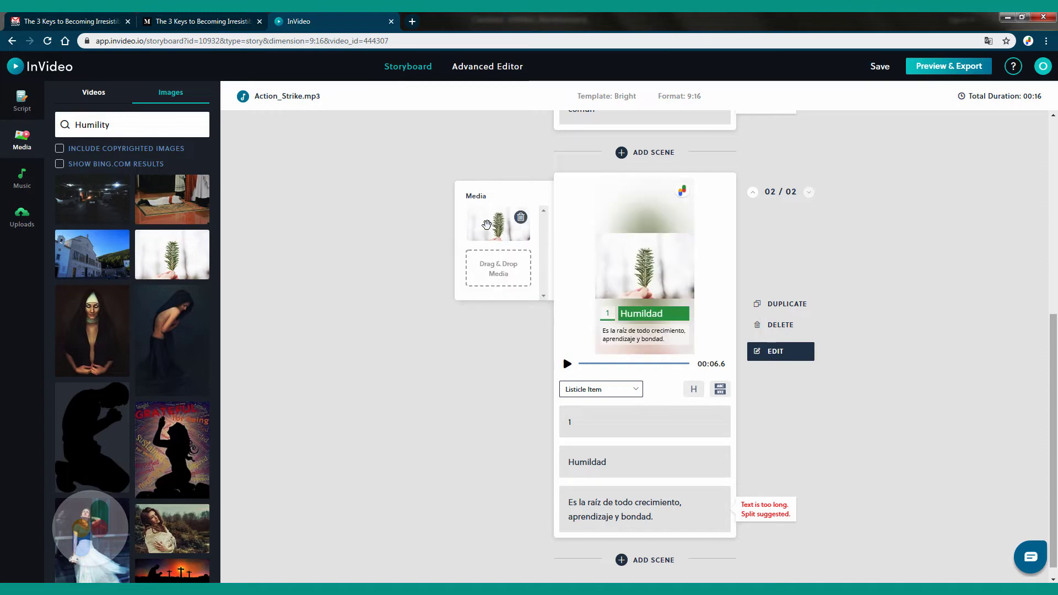
pyautogui.scroll(-5, 133, 330)
pyautogui.click(96, 302)
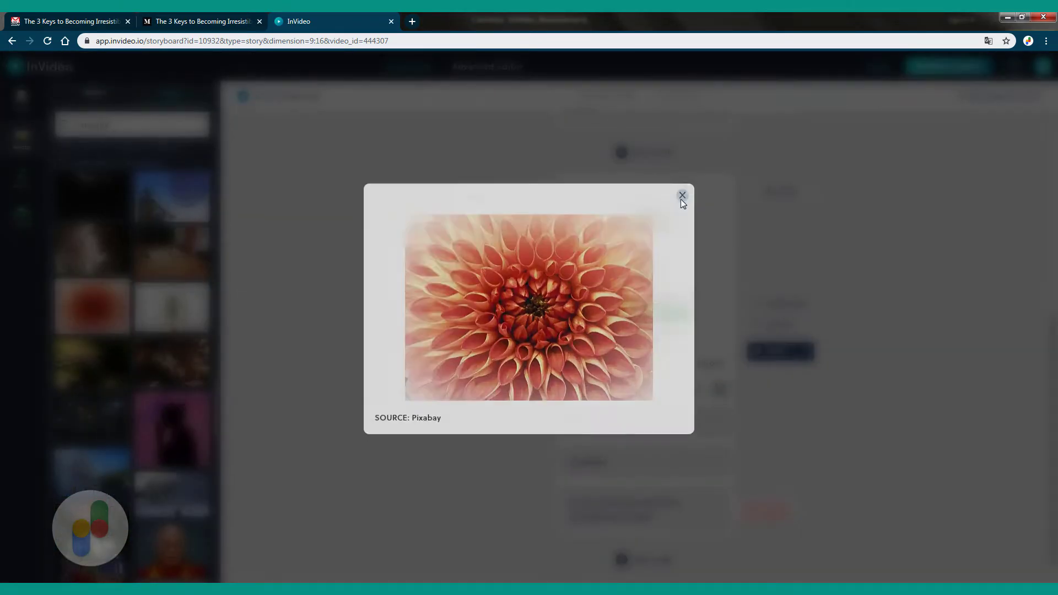
pyautogui.click(682, 200)
pyautogui.moveTo(92, 306); pyautogui.dragTo(507, 278)
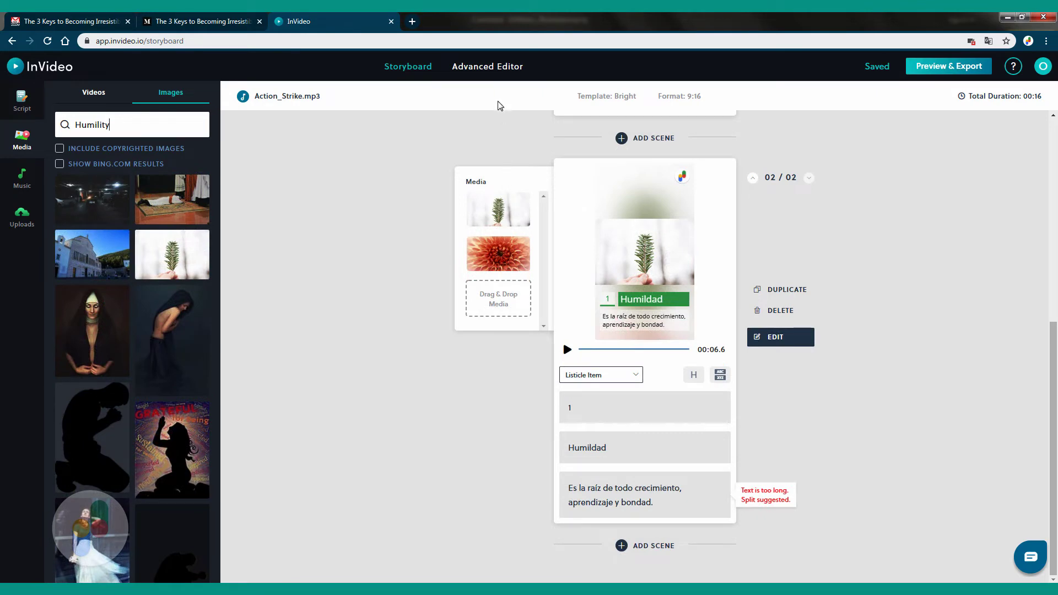
# - Open the project in the Advanced Editor and examine the Modern text boxes, Comic stickers and Confetti effects
pyautogui.click(487, 67)
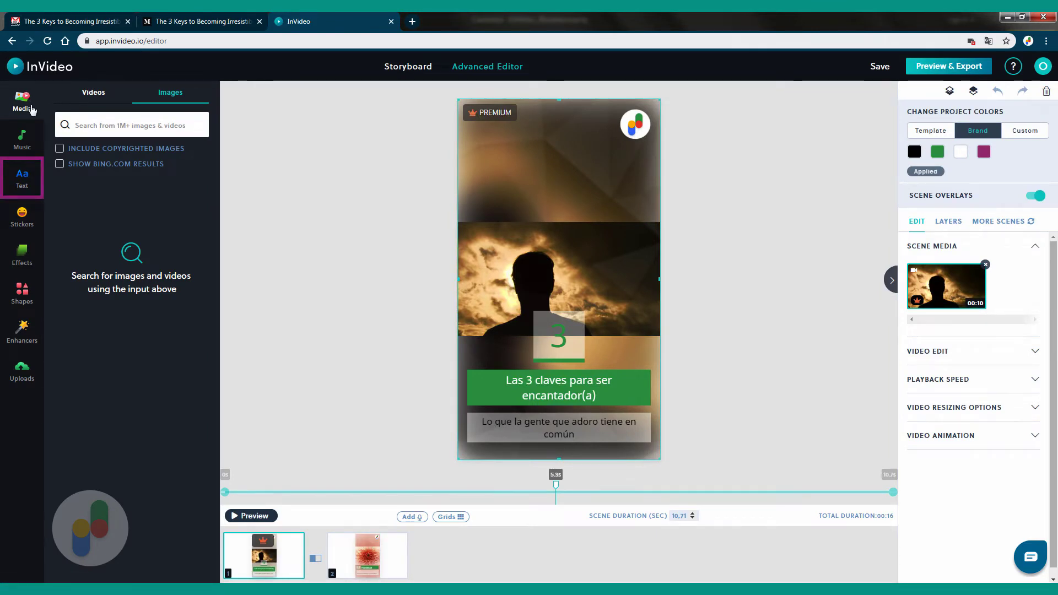
pyautogui.click(23, 177)
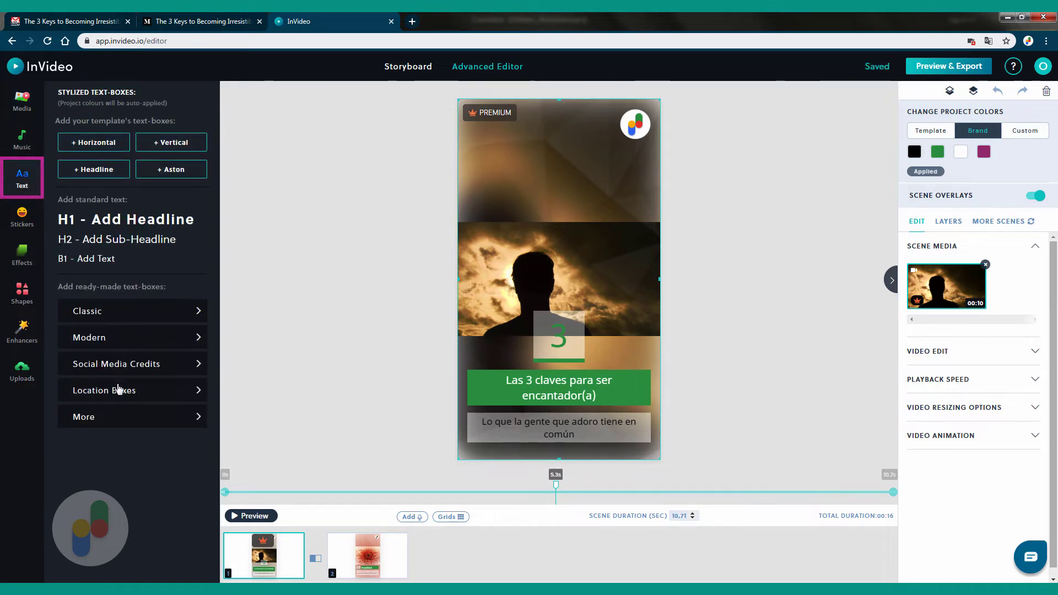
pyautogui.click(121, 338)
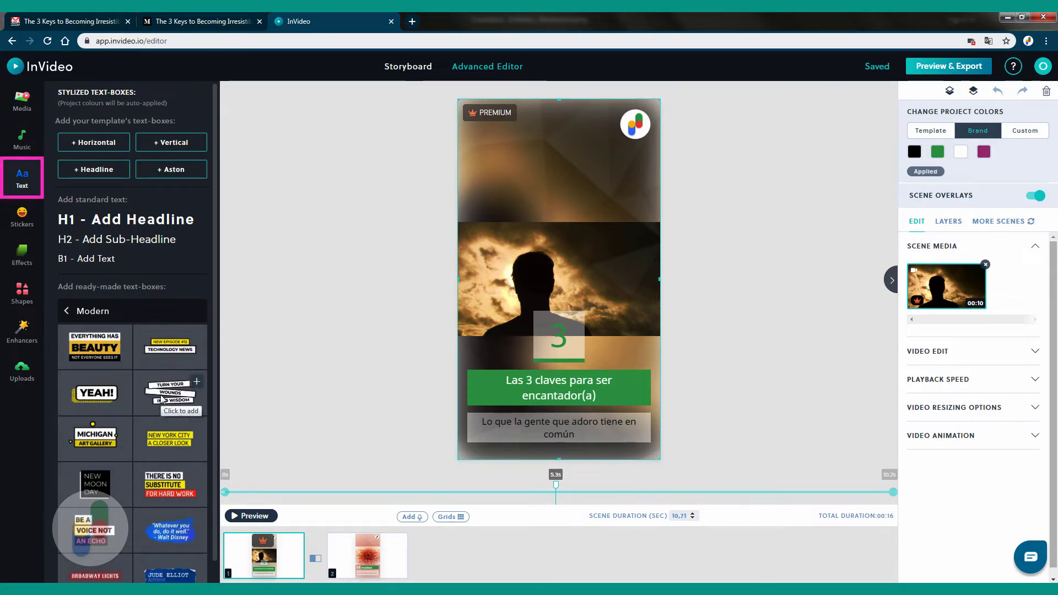
pyautogui.click(22, 218)
pyautogui.click(61, 207)
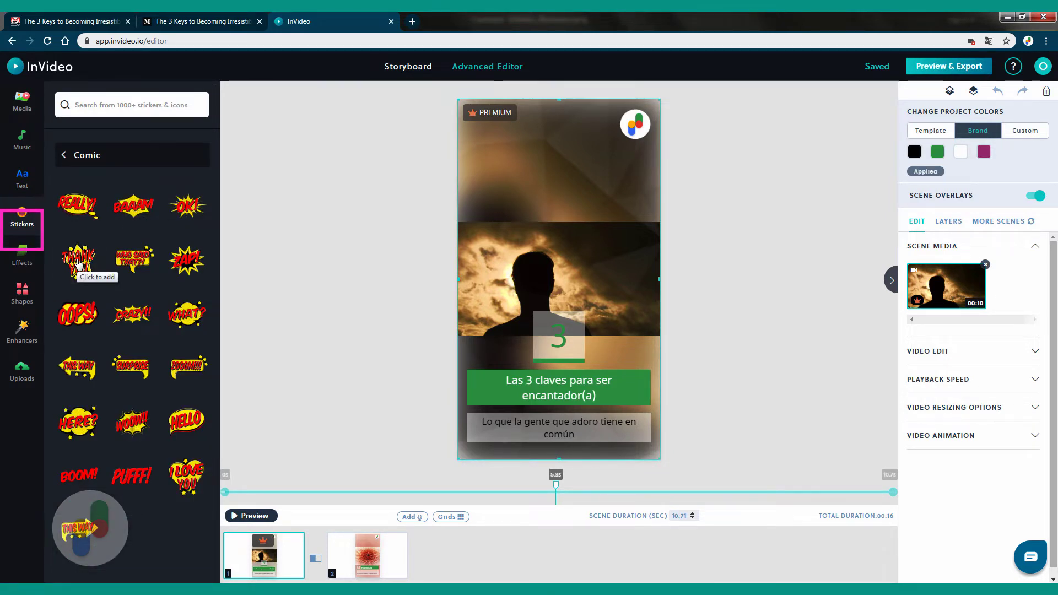
pyautogui.click(27, 255)
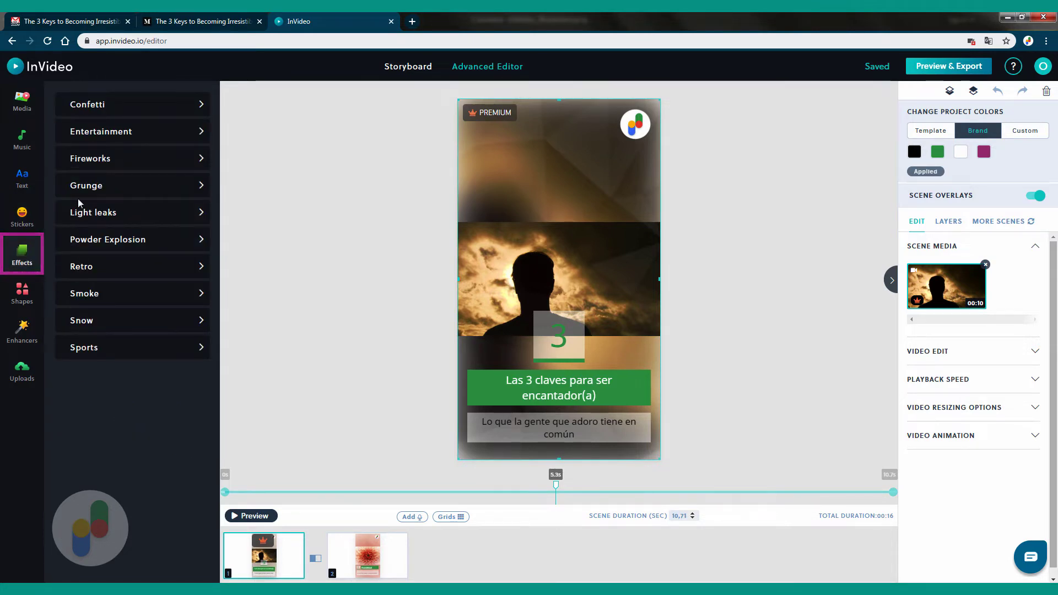
pyautogui.click(89, 114)
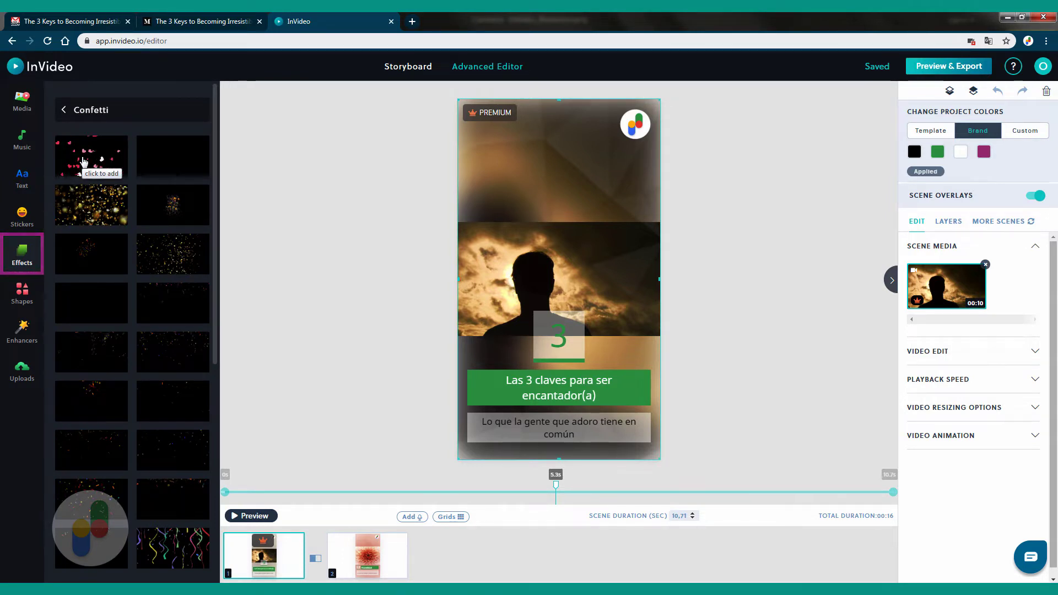
# - Examine the available Line shapes and the three-image collage layouts
pyautogui.click(23, 294)
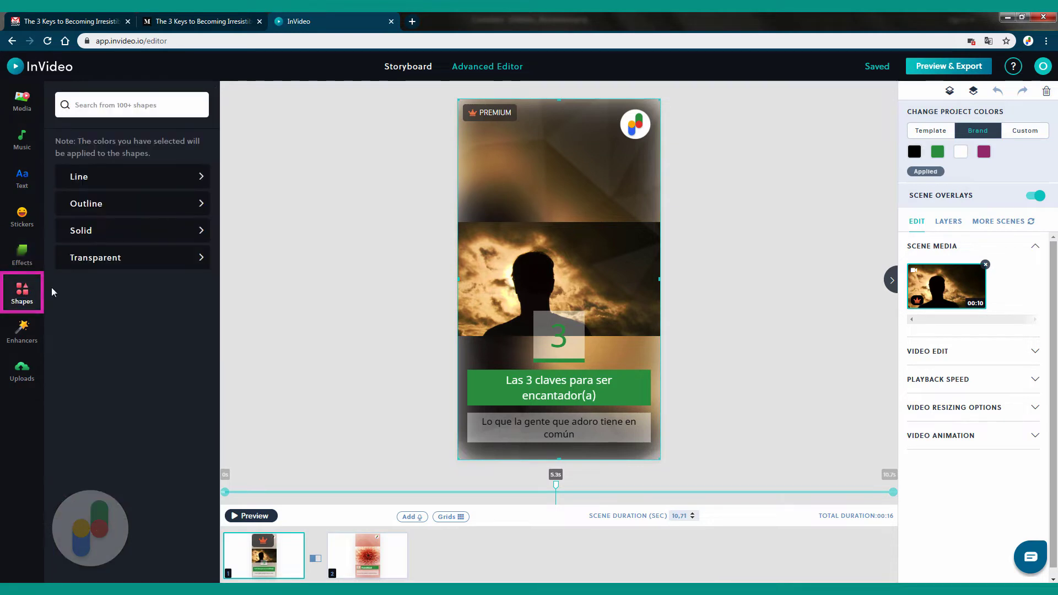
pyautogui.click(89, 182)
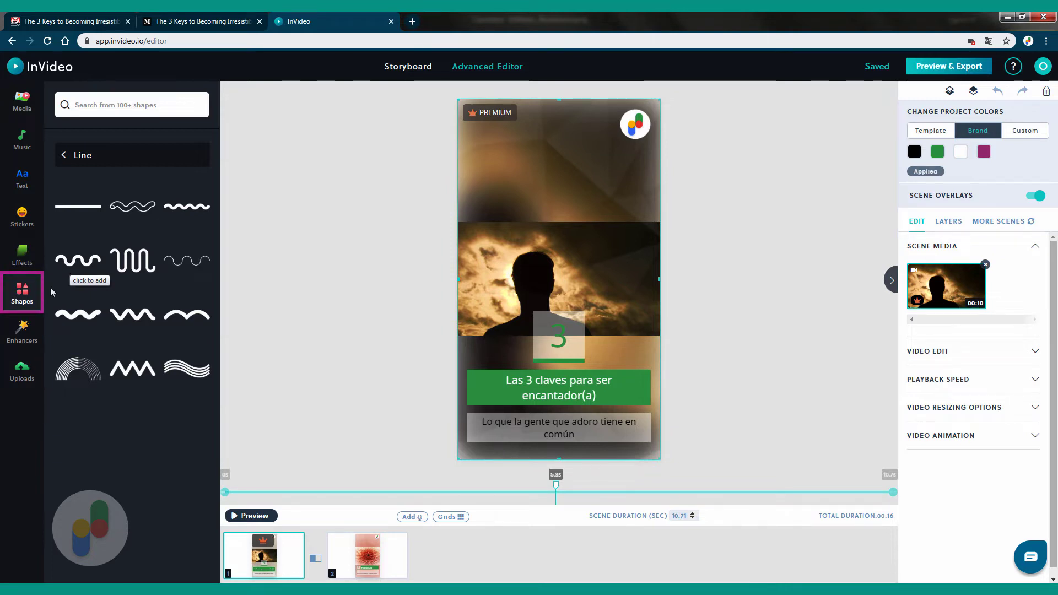
pyautogui.click(23, 333)
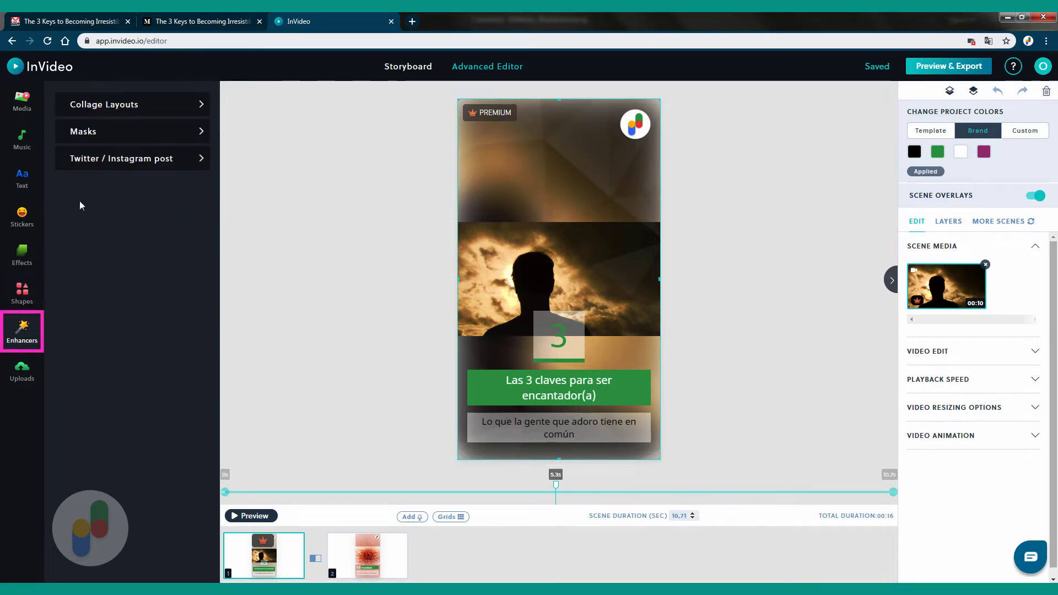
pyautogui.click(97, 112)
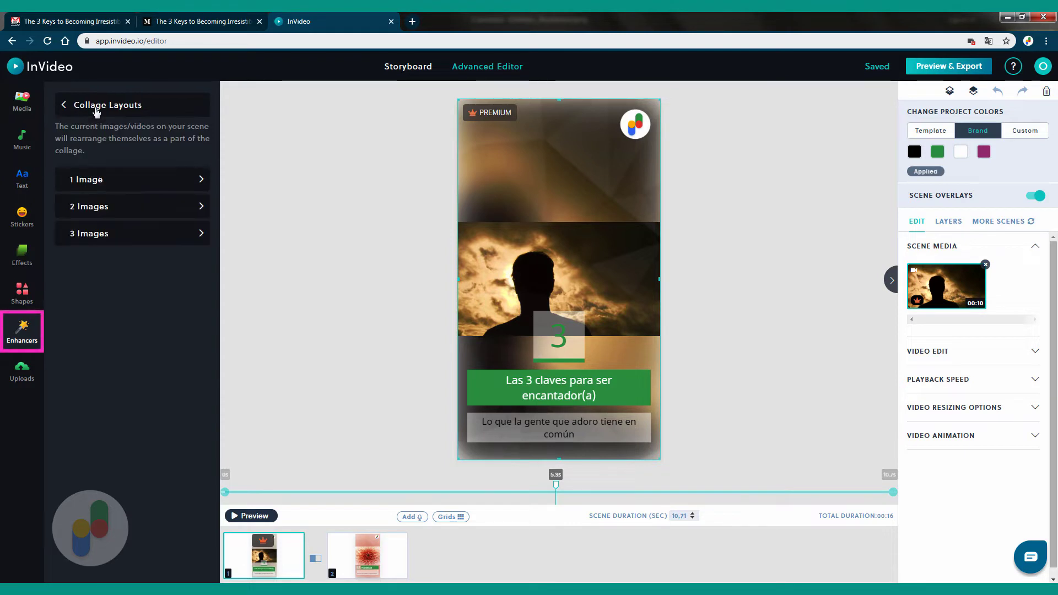
pyautogui.click(91, 238)
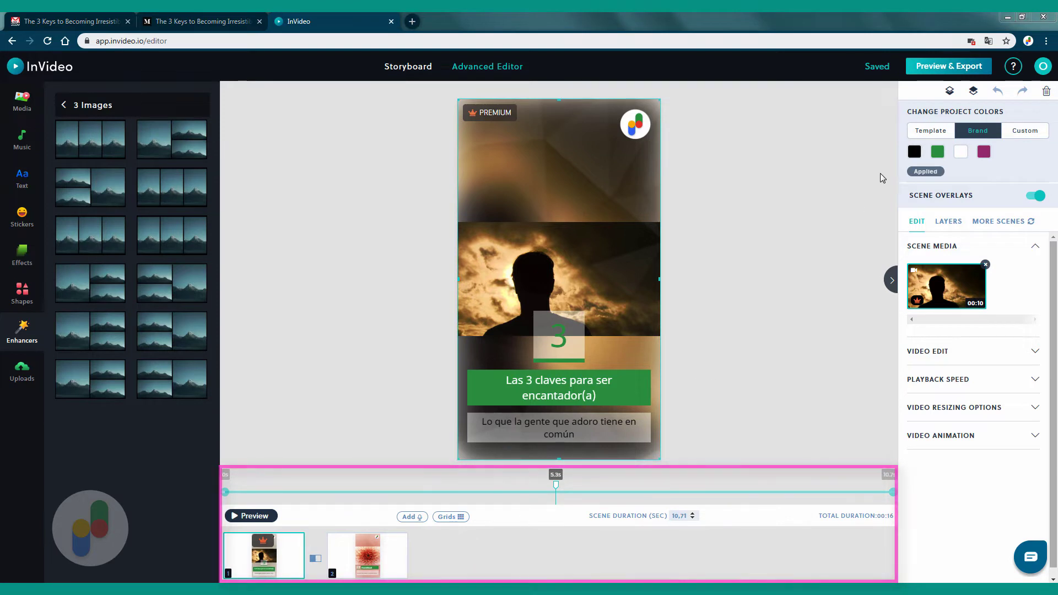
# - Try the template colors on the project and reapply the brand colors
pyautogui.click(923, 134)
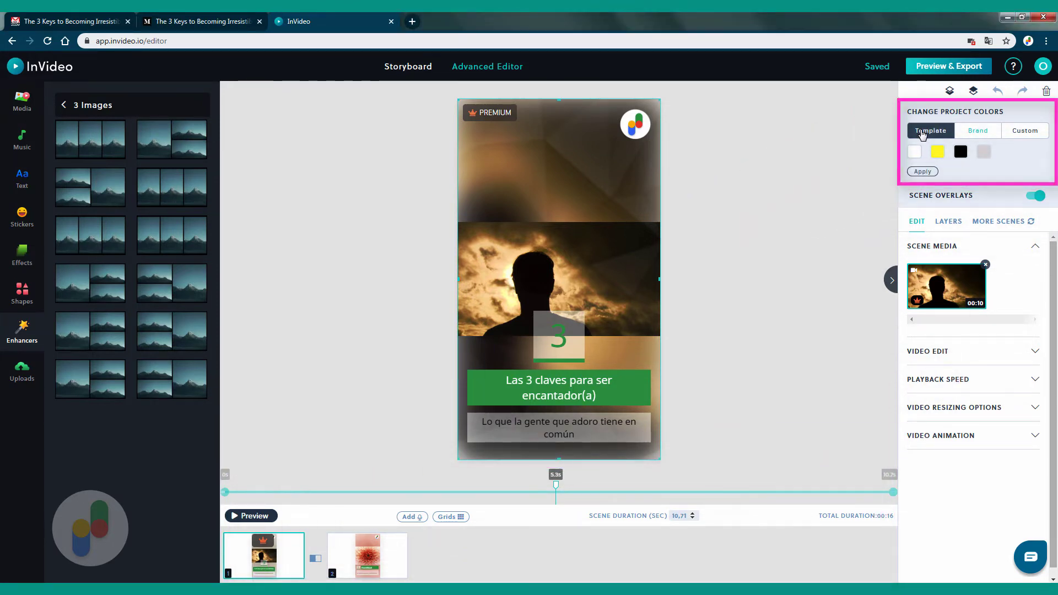
pyautogui.click(921, 171)
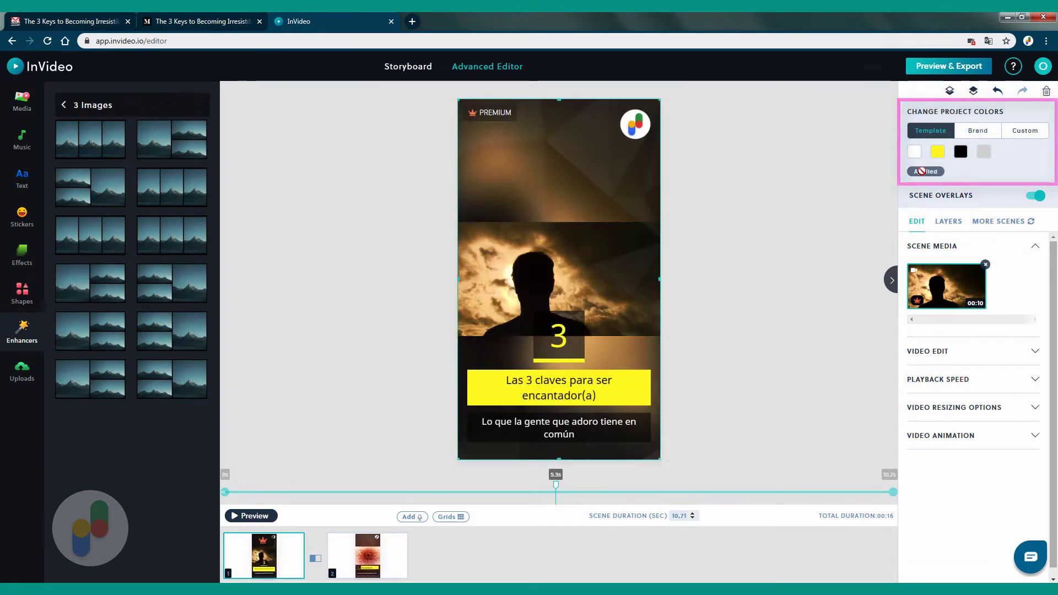
pyautogui.click(978, 133)
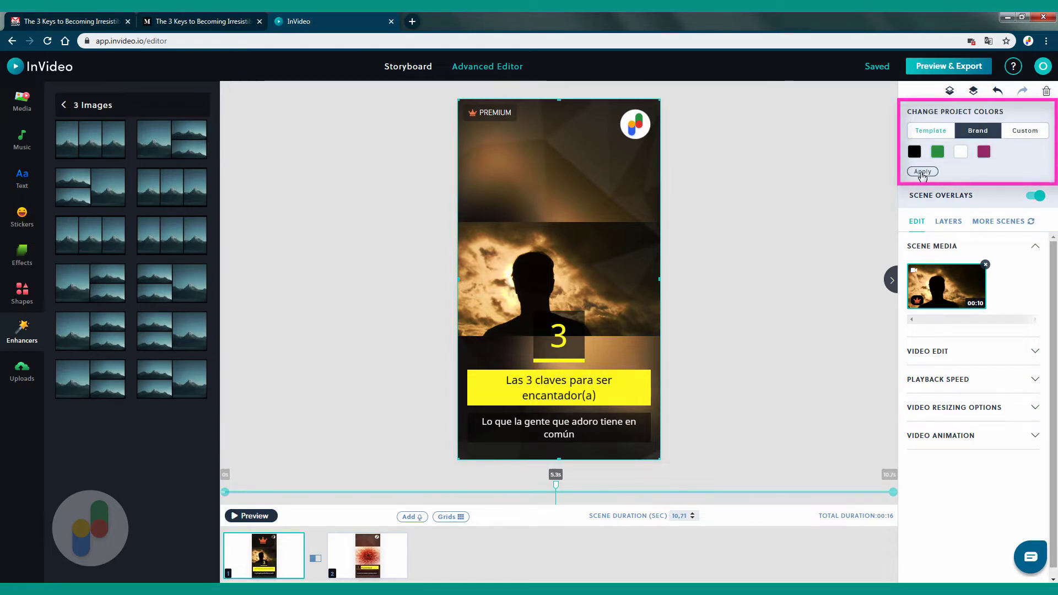
pyautogui.click(921, 172)
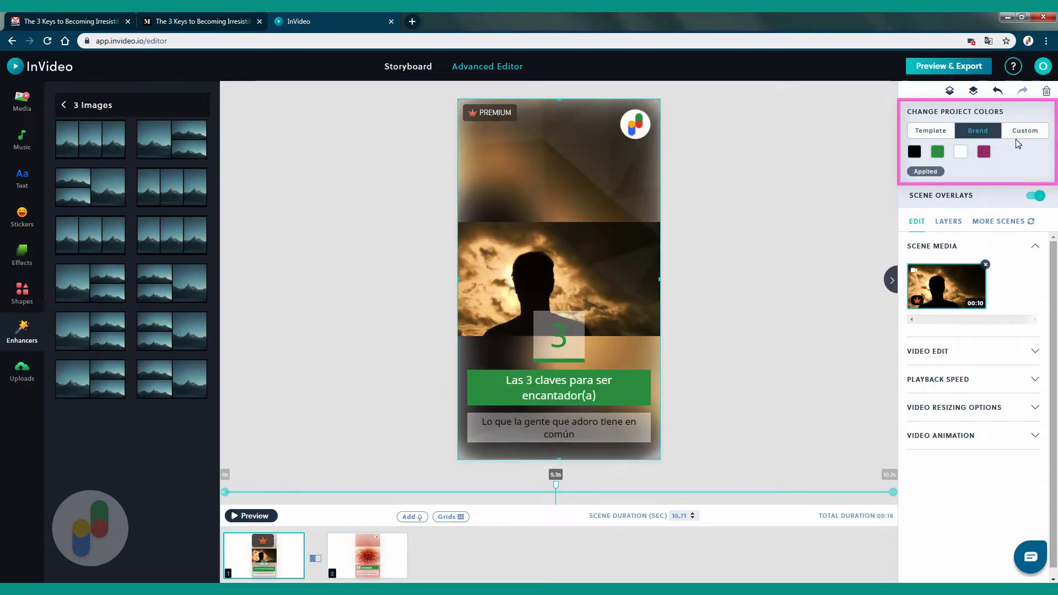
# - Check the custom color picker for the black swatch without changing it, and apply the template colors to the project
pyautogui.click(1028, 134)
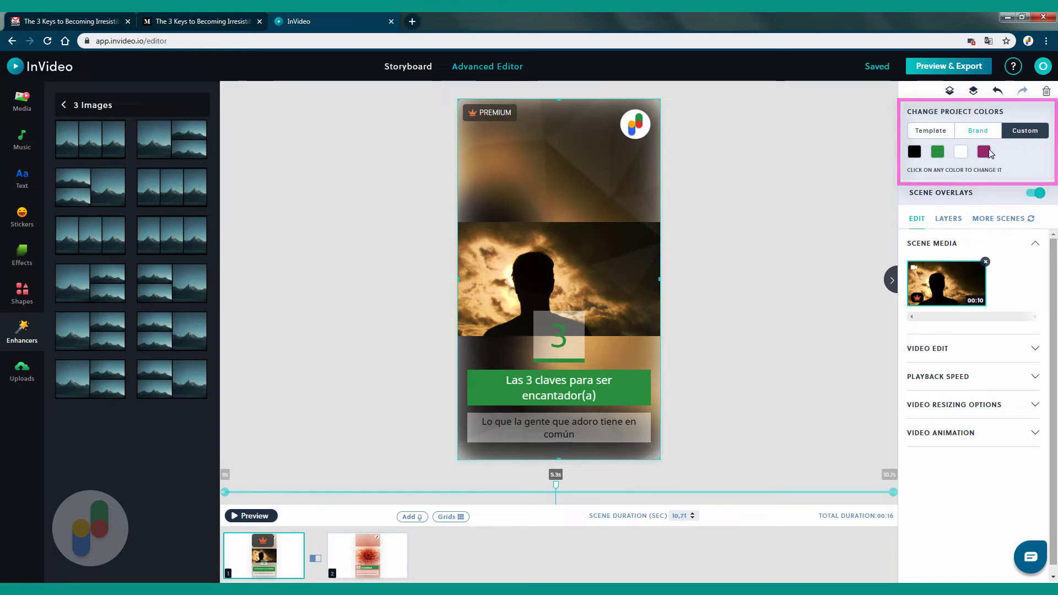
pyautogui.click(913, 153)
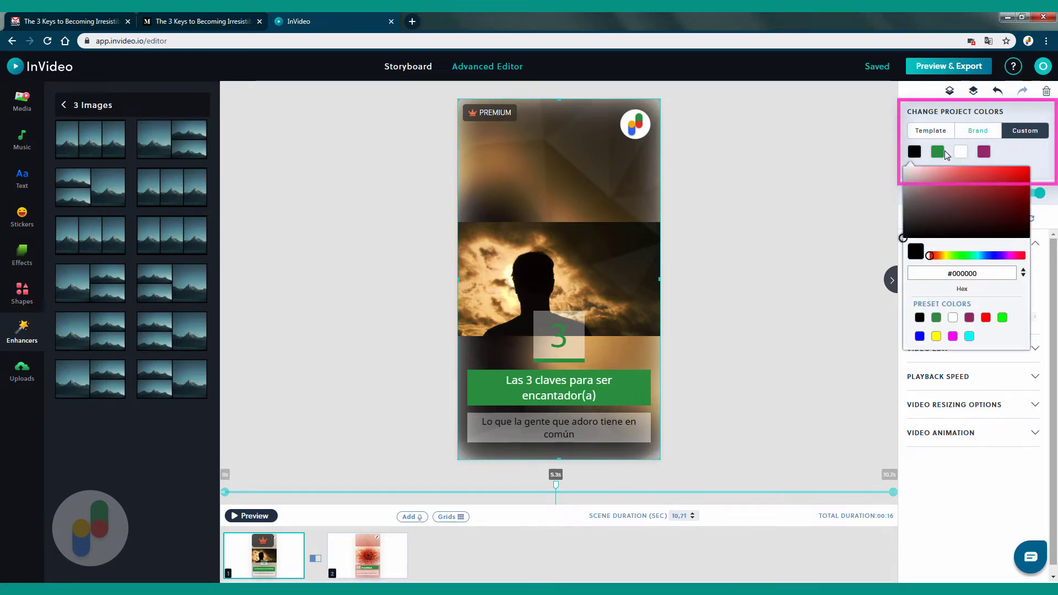
pyautogui.click(1009, 149)
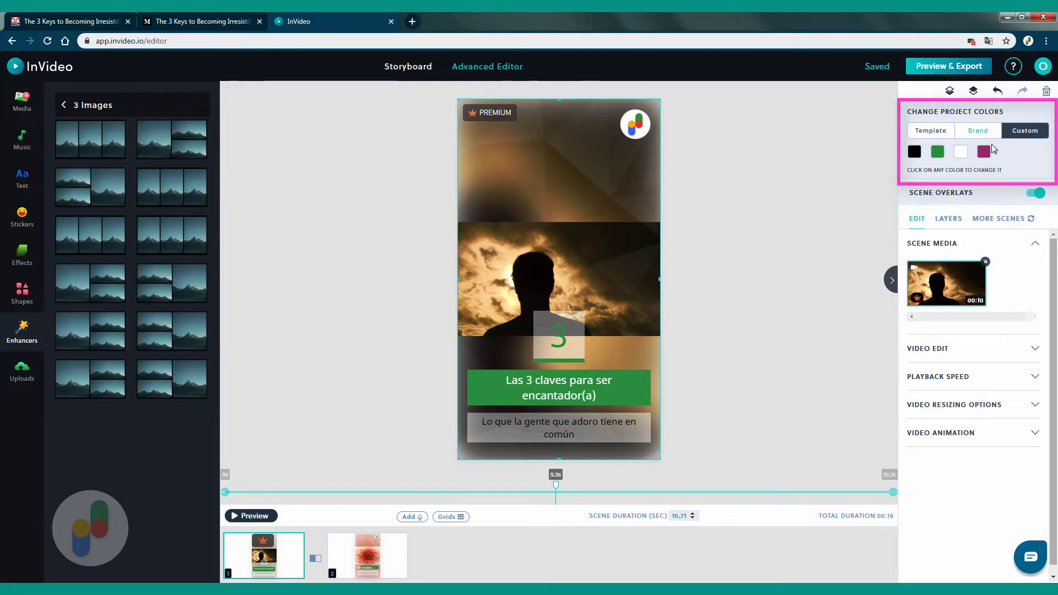
pyautogui.click(935, 133)
pyautogui.click(927, 172)
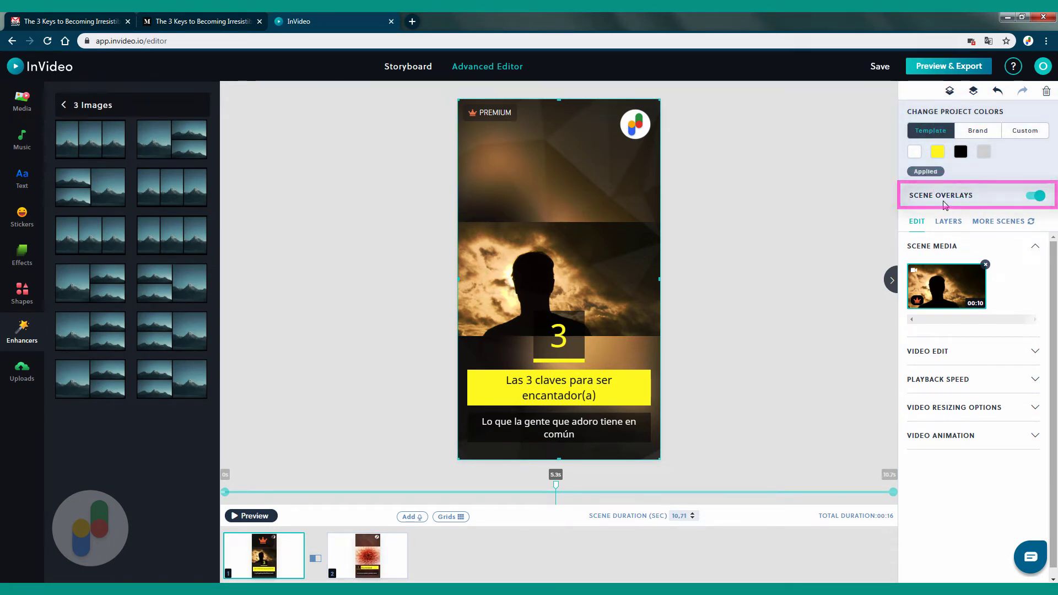
# - Try the first scene without its overlays, switching them off and back on twice to compare
pyautogui.click(1033, 200)
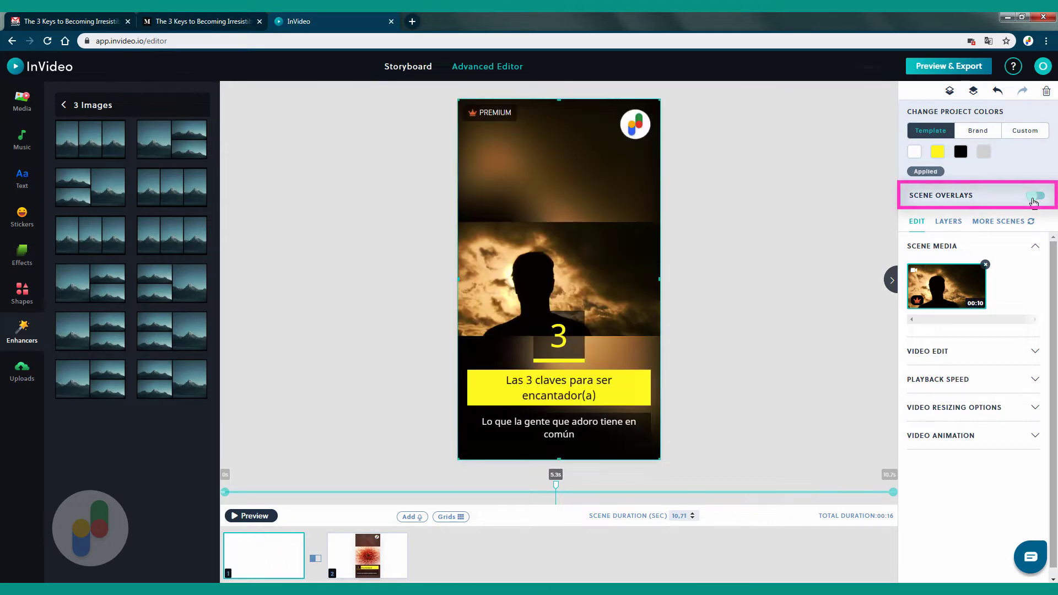
pyautogui.click(1034, 197)
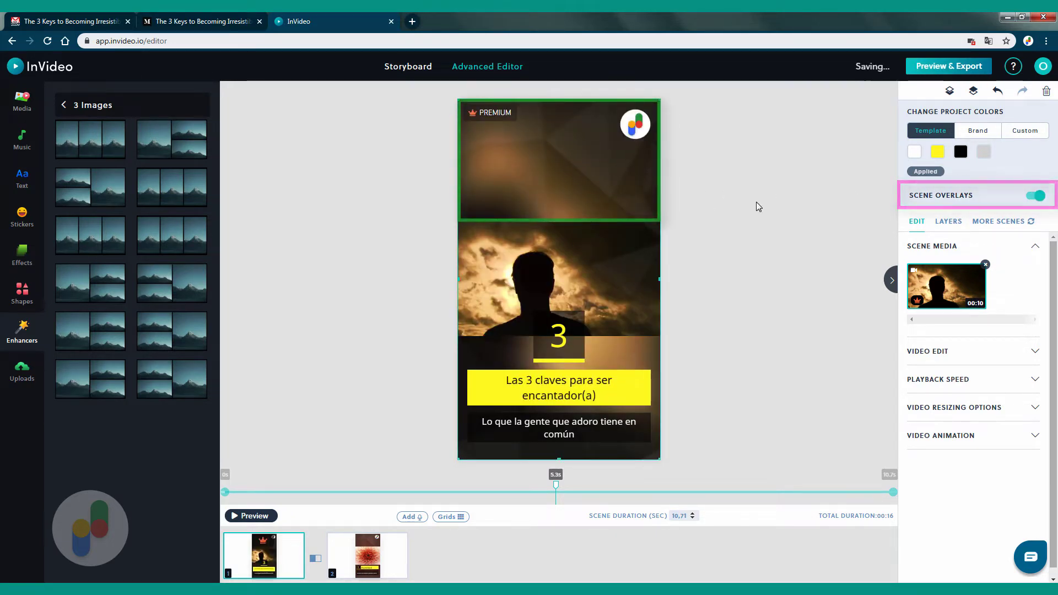
pyautogui.click(1032, 199)
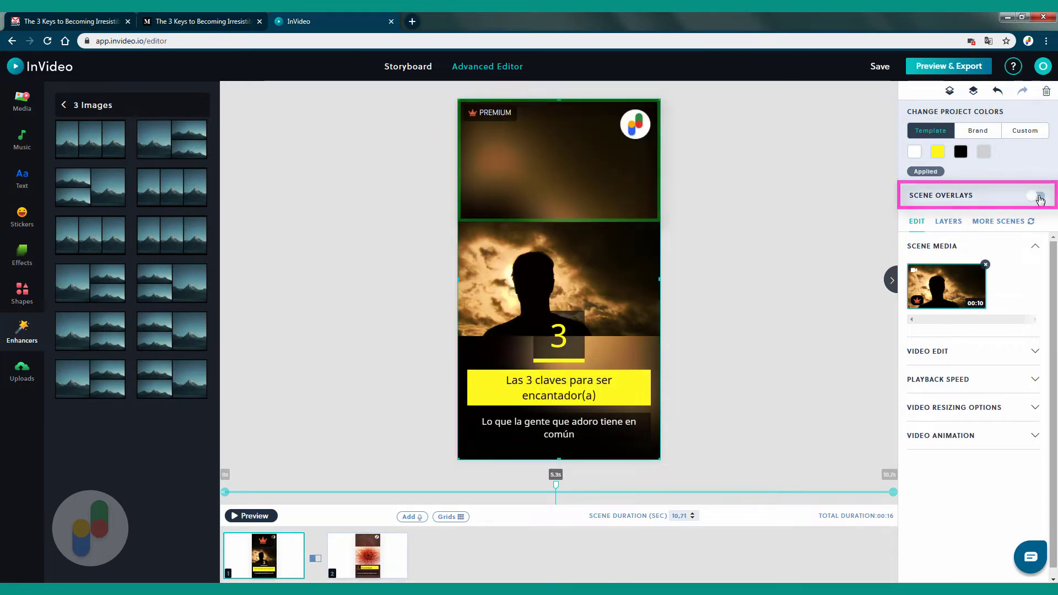
pyautogui.click(1038, 199)
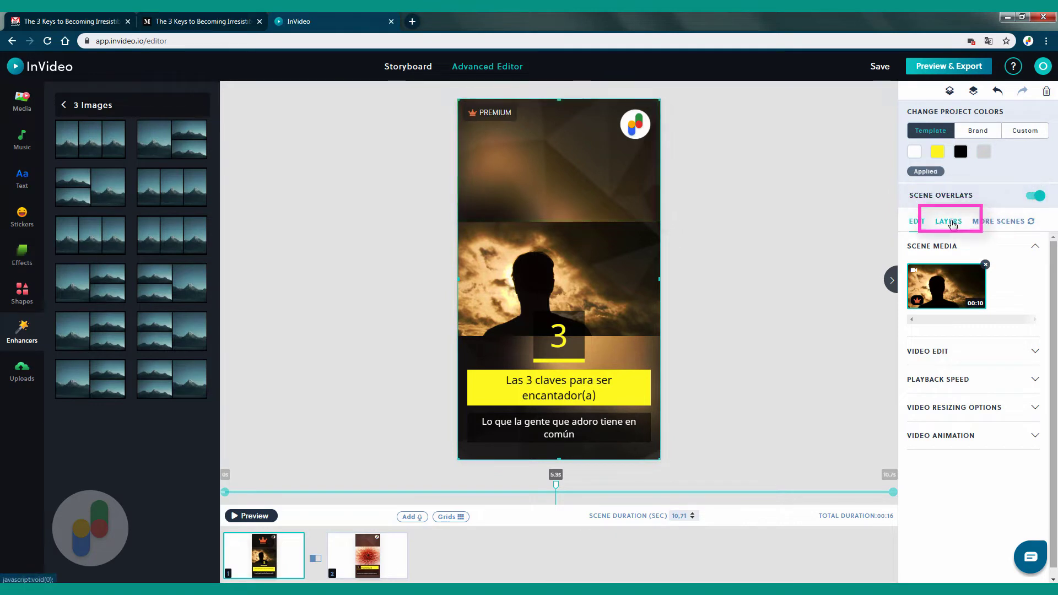
# - Try hiding the Overlay 1 layer of the first scene, and turn the scene overlays back on
pyautogui.click(952, 222)
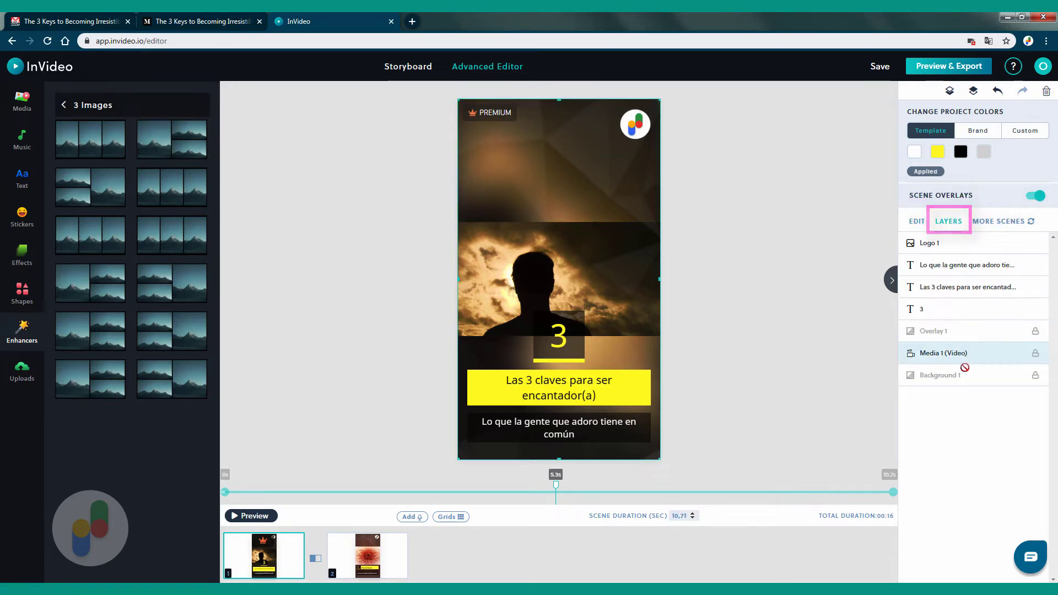
pyautogui.click(1035, 334)
pyautogui.click(1035, 333)
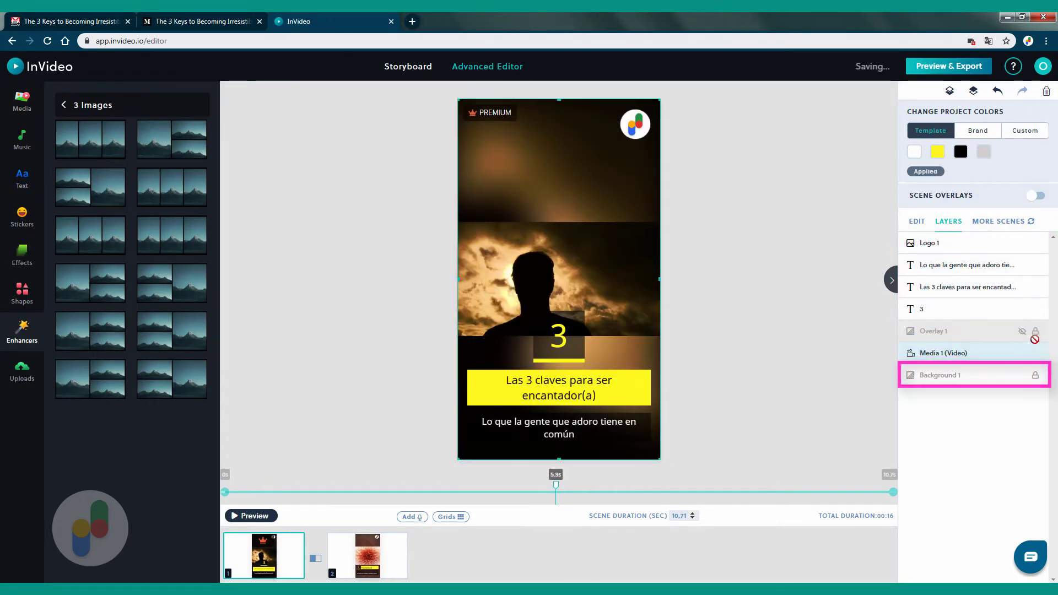
pyautogui.click(1036, 197)
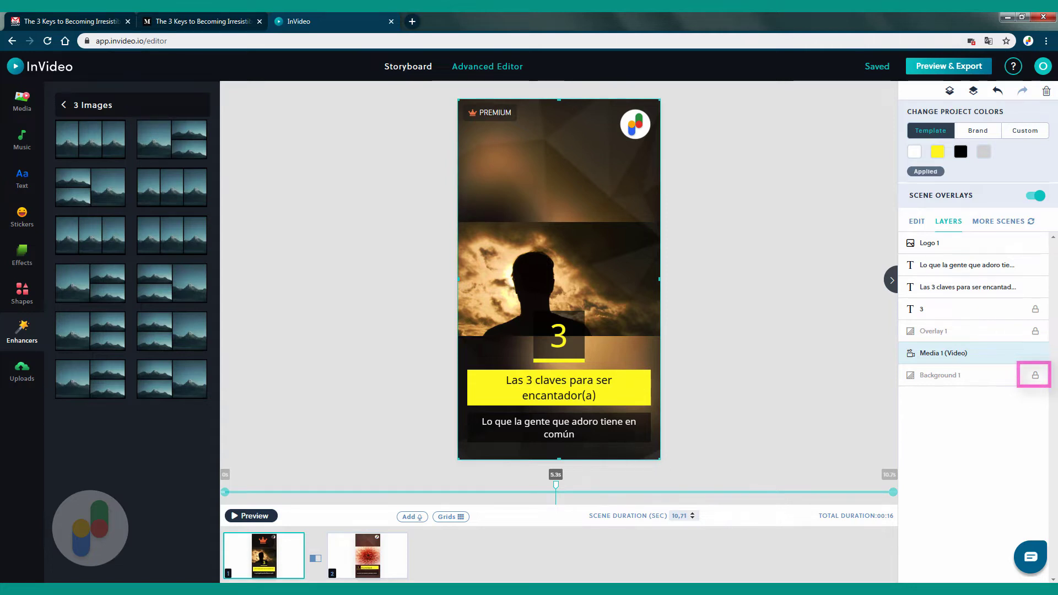
# - Try sending the "3" text layer back behind the scene video, and bring it forward above Overlay 1 again
pyautogui.moveTo(921, 313)
pyautogui.mouseDown()
pyautogui.moveTo(933, 250)
pyautogui.moveTo(939, 361)
pyautogui.moveTo(939, 318)
pyautogui.mouseUp()
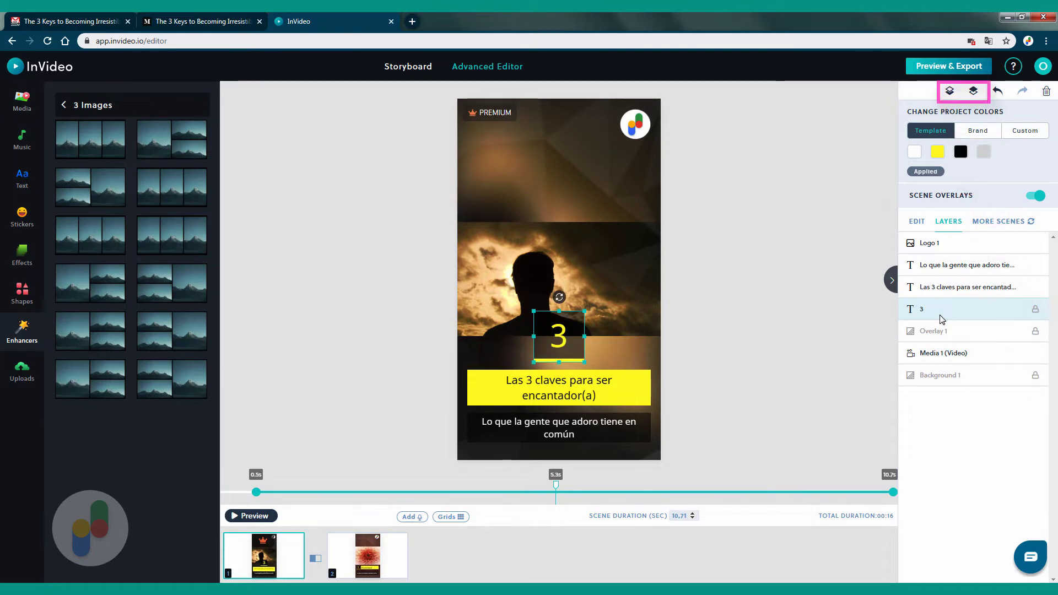
pyautogui.click(950, 95)
pyautogui.click(951, 95)
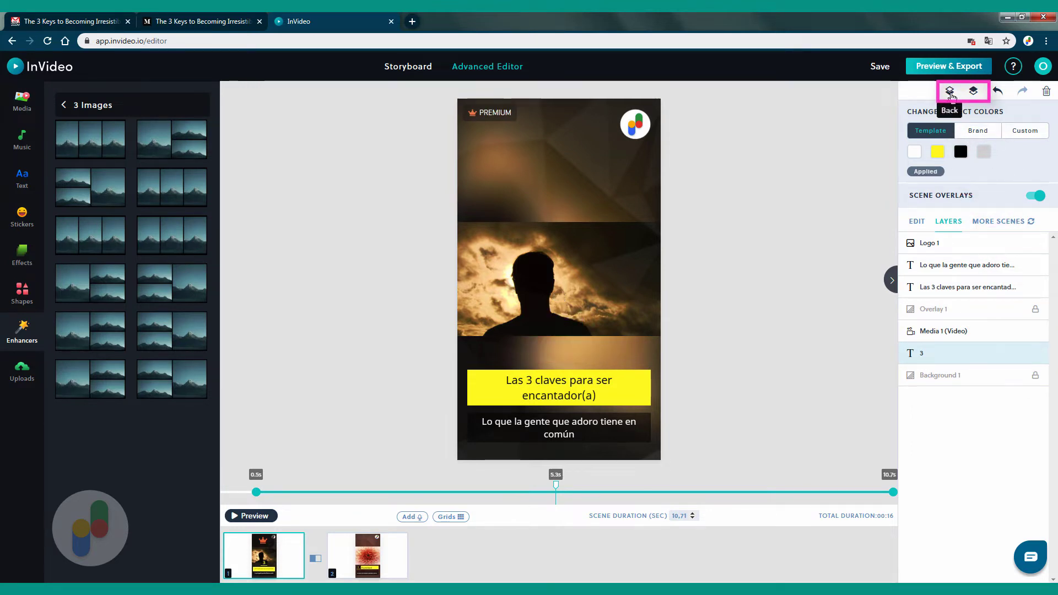
pyautogui.click(972, 92)
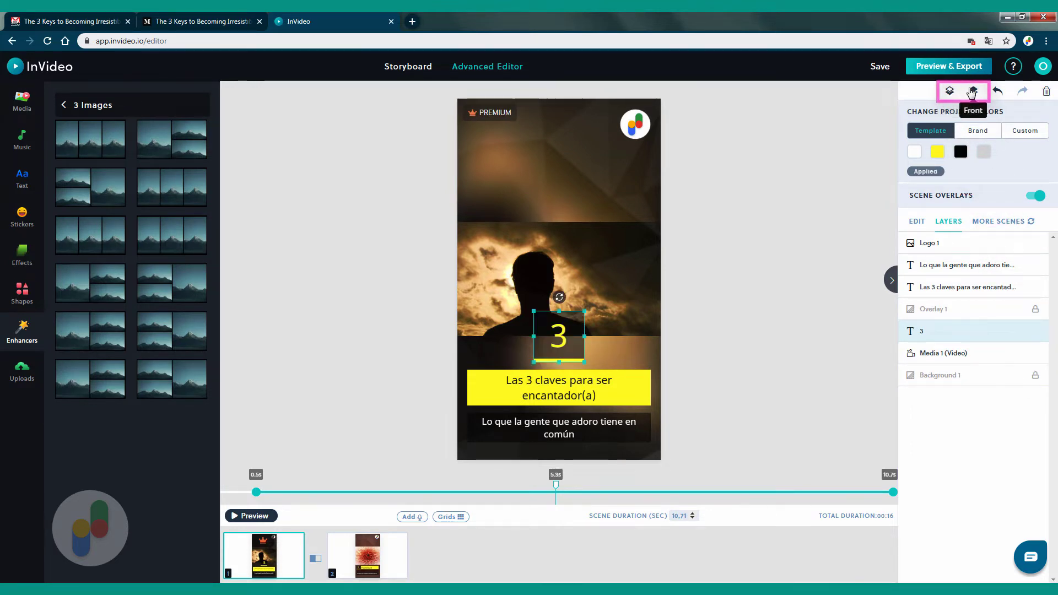
pyautogui.click(973, 91)
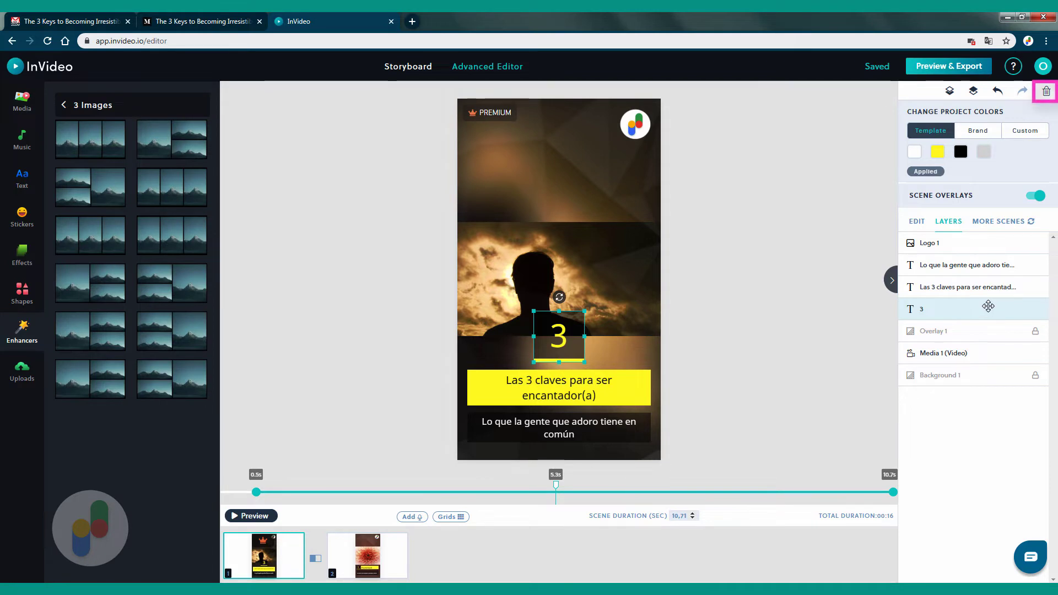
# - Select the "Las 3 claves para ser encantador(a)" text layer and open its text style settings for editing
pyautogui.click(968, 266)
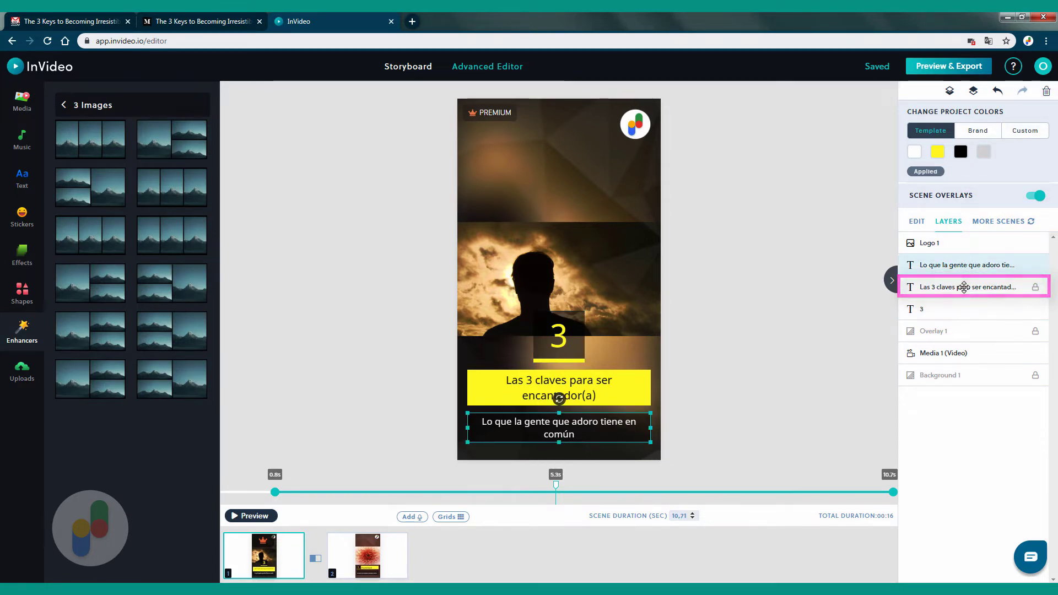
pyautogui.click(963, 286)
pyautogui.click(914, 222)
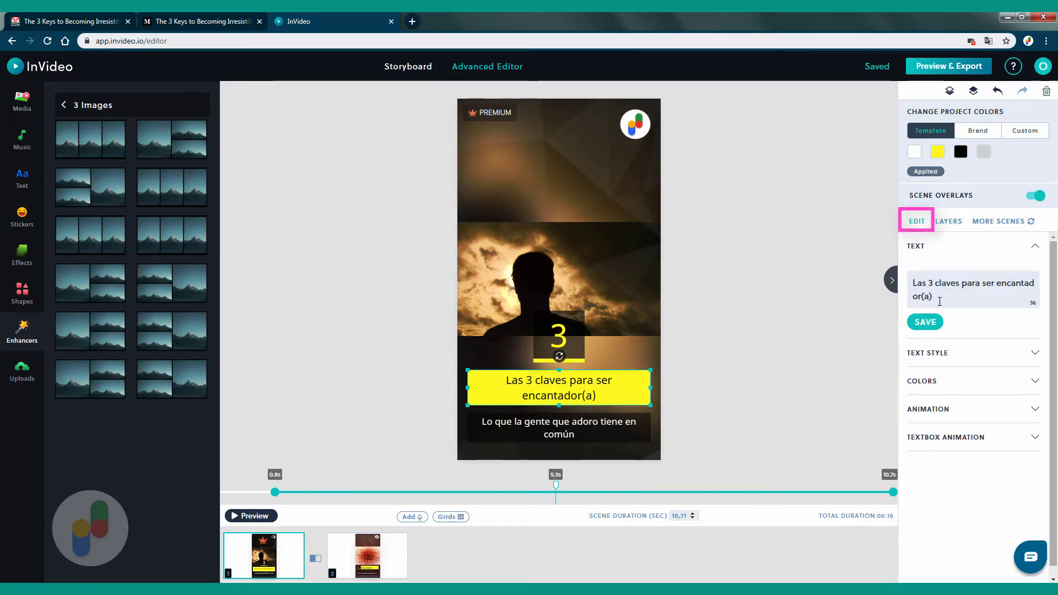
pyautogui.click(947, 354)
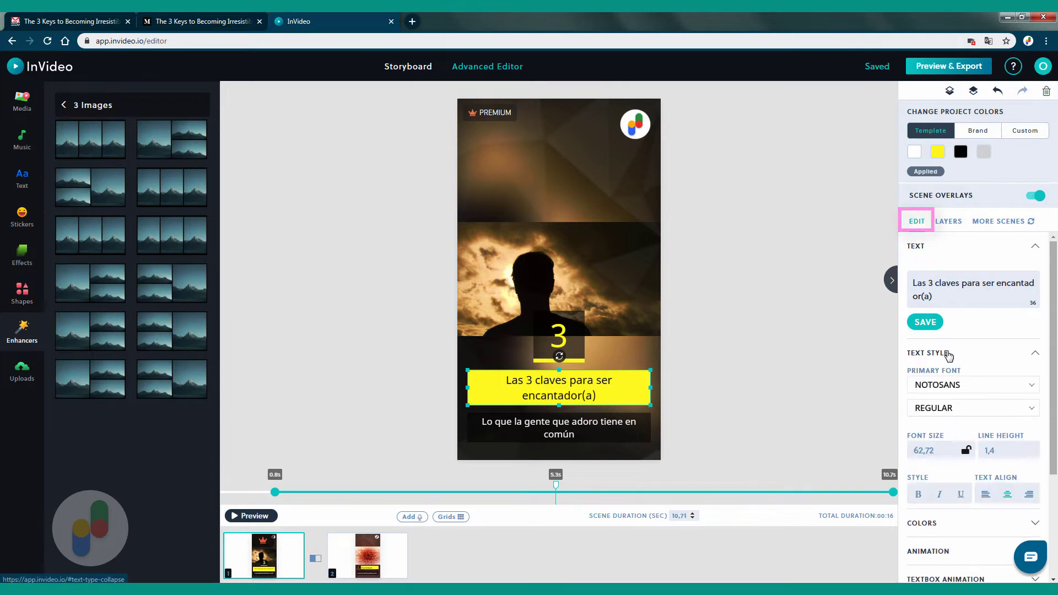
# - Try Comfortaa as the title's primary font, and set it to GoogleSans instead
pyautogui.click(948, 280)
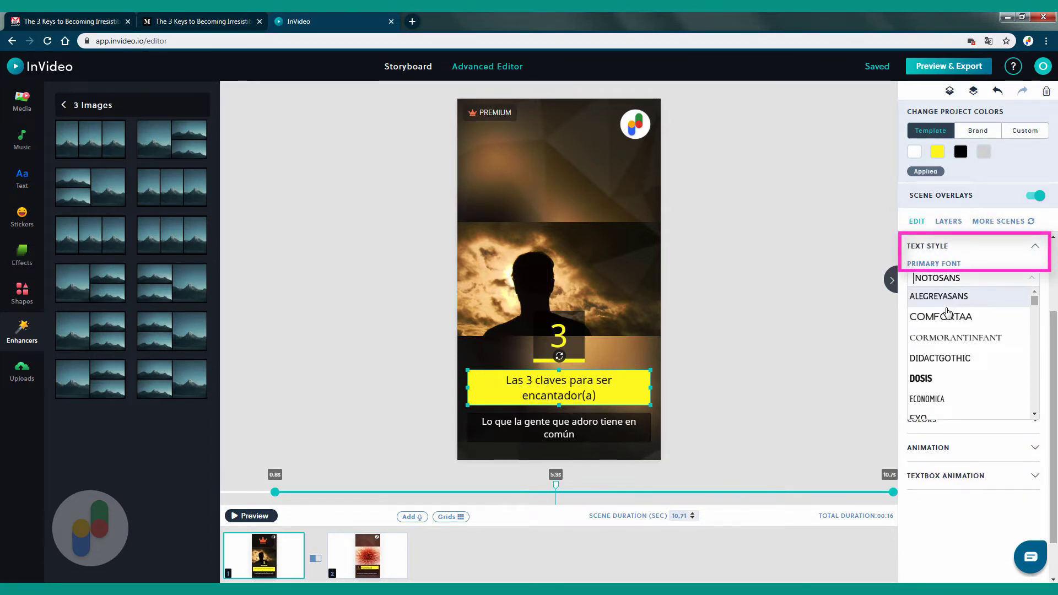
pyautogui.click(948, 315)
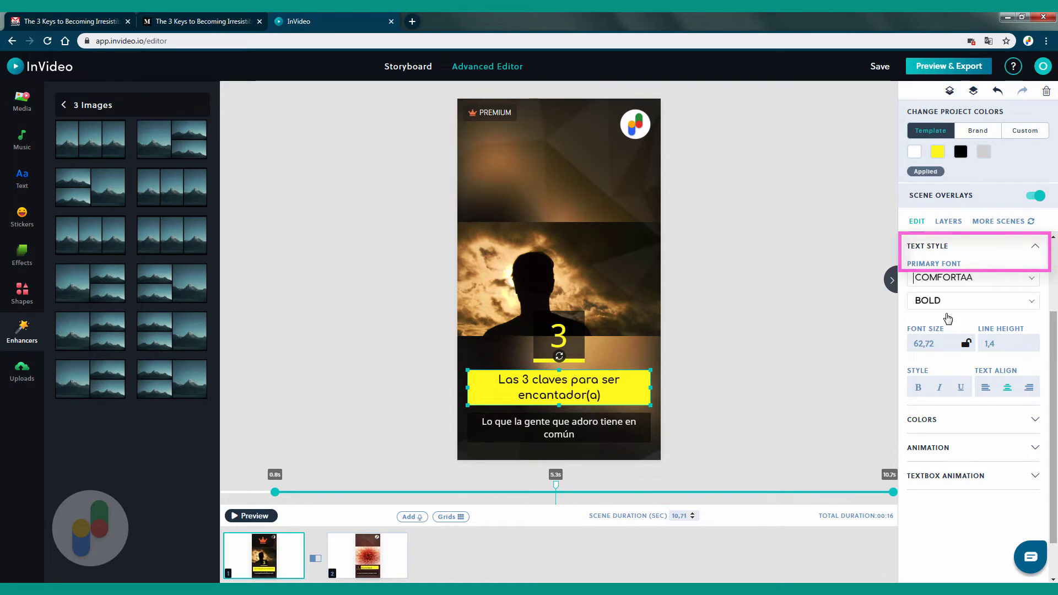
pyautogui.click(946, 280)
pyautogui.scroll(-10, 948, 335)
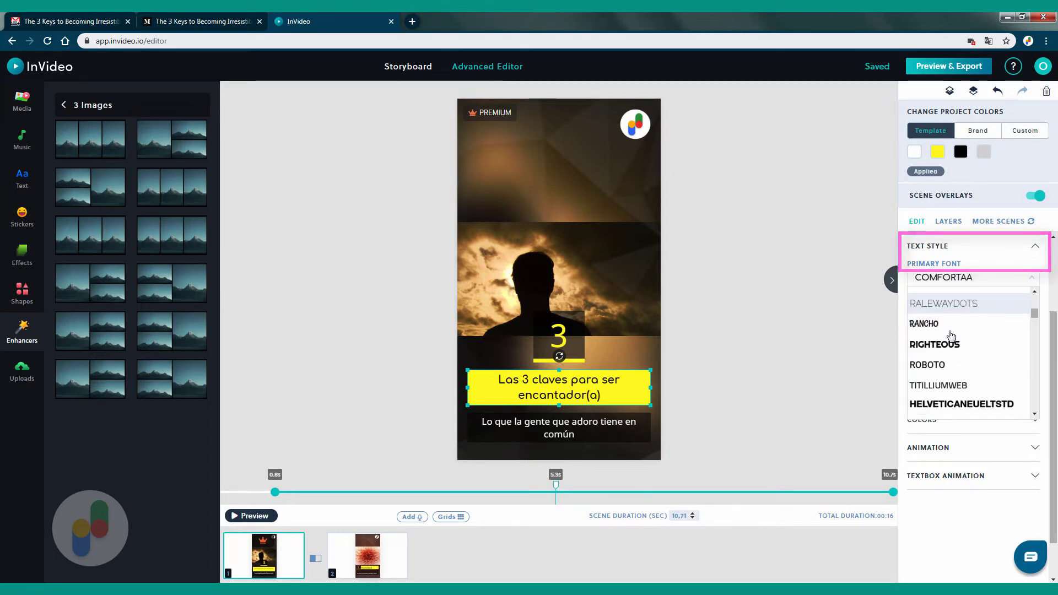
pyautogui.scroll(-10, 951, 335)
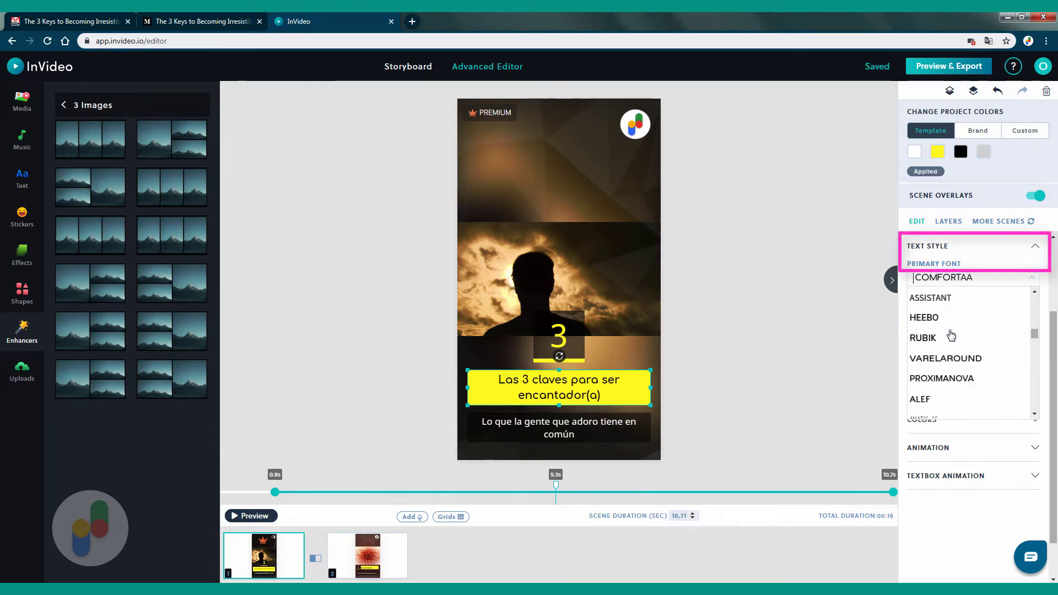
pyautogui.scroll(-10, 950, 335)
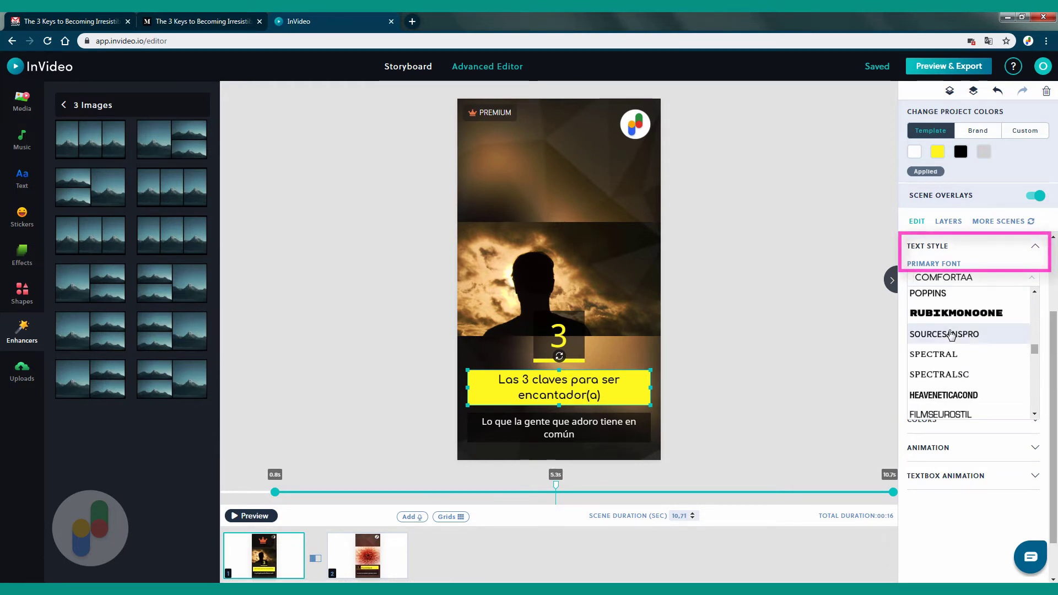
pyautogui.write('goo')
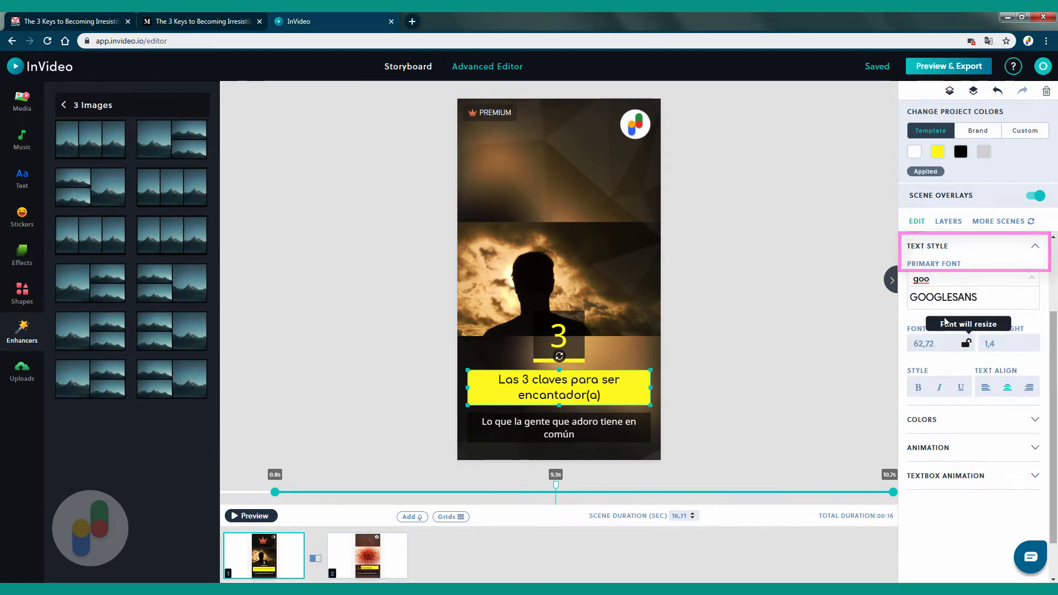
pyautogui.click(943, 298)
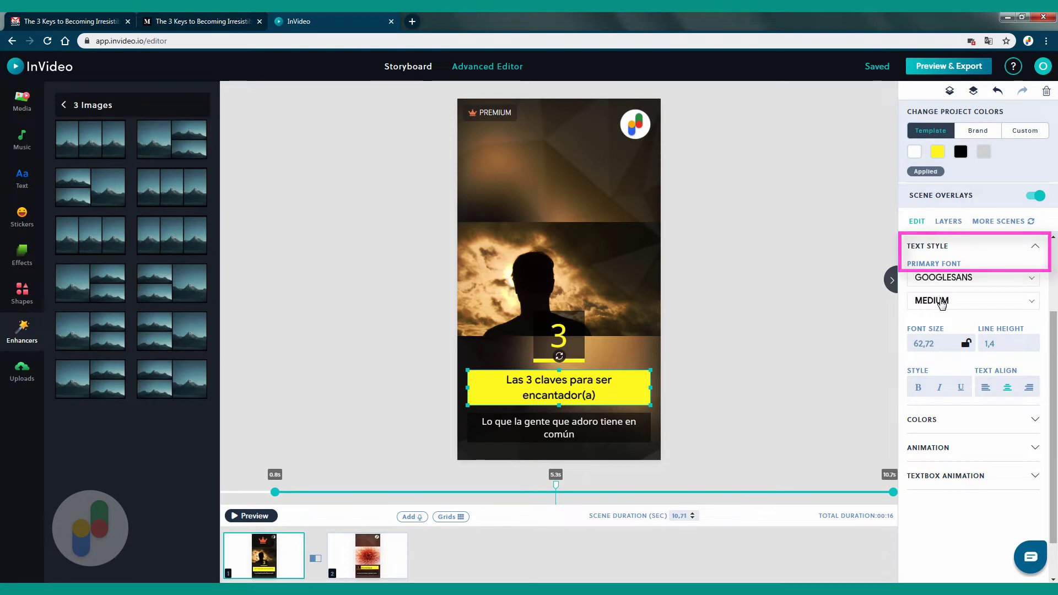
# - Try the Bold weight on the title text and return it to Medium
pyautogui.click(941, 302)
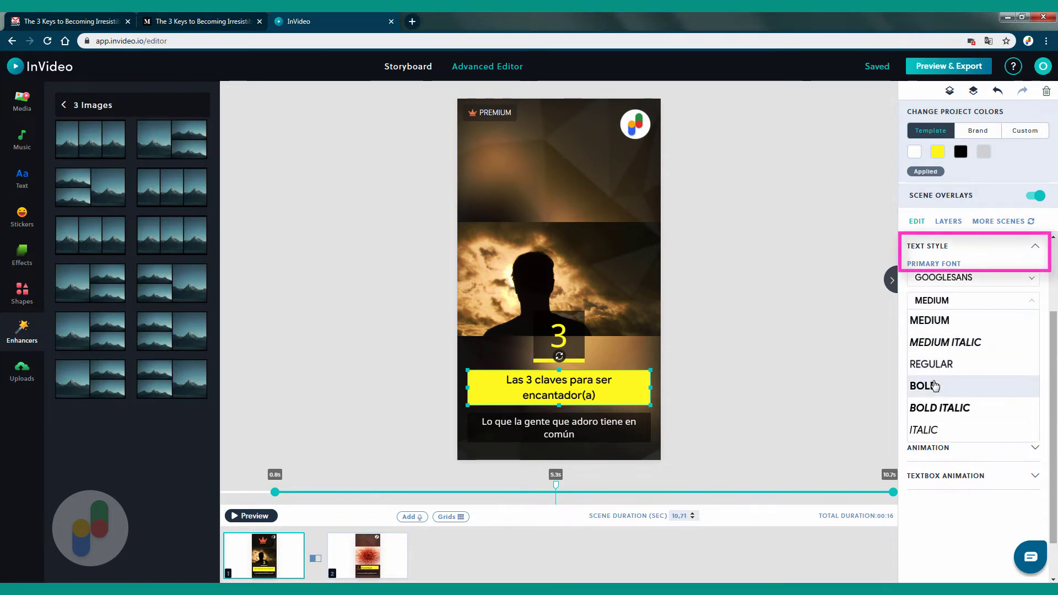
pyautogui.click(935, 386)
pyautogui.click(927, 301)
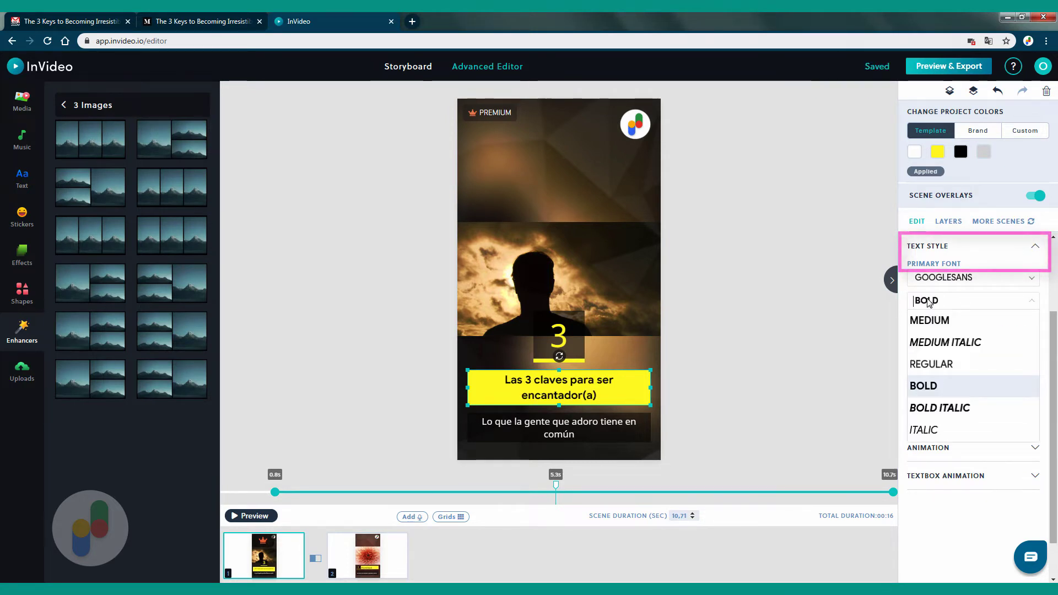
pyautogui.click(933, 321)
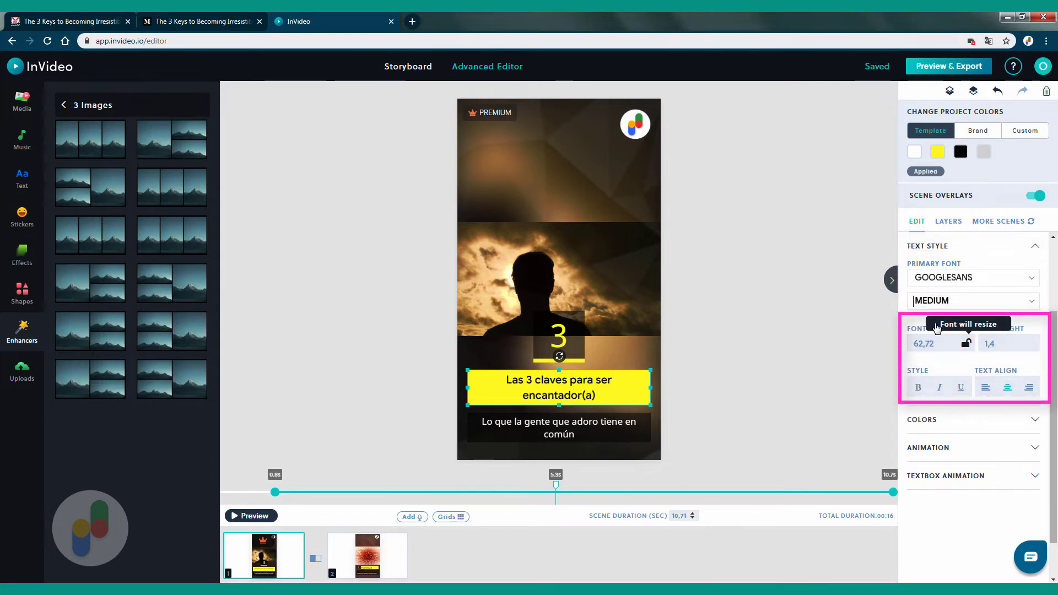
# - Set the title text's font size to 70
pyautogui.click(917, 344)
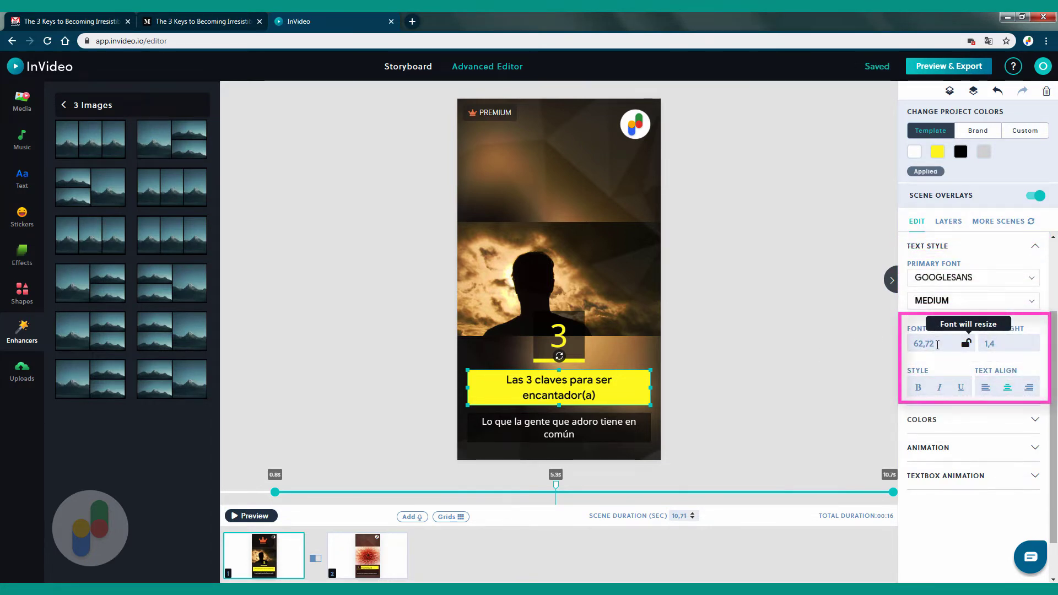
pyautogui.doubleClick(916, 345)
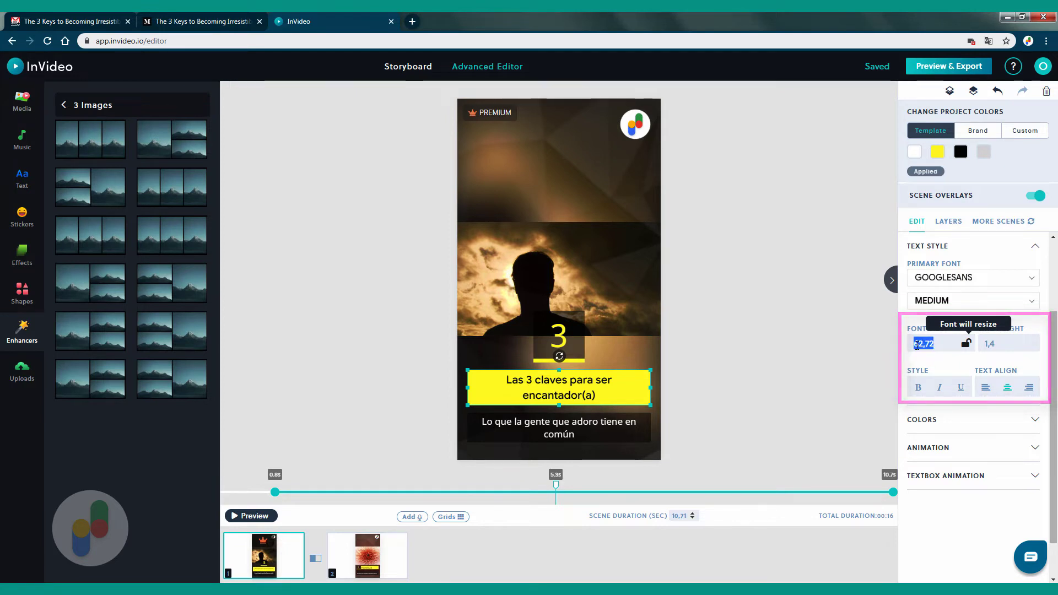
pyautogui.write('70')
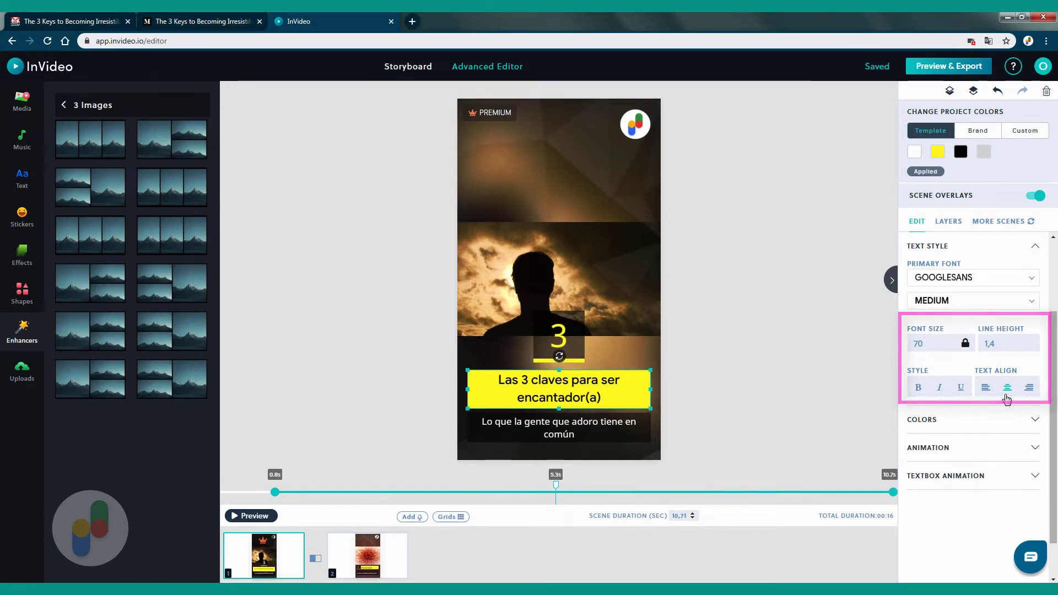
# - Examine the title's color options, its entrance animation choices and its textbox animation settings
pyautogui.click(1033, 421)
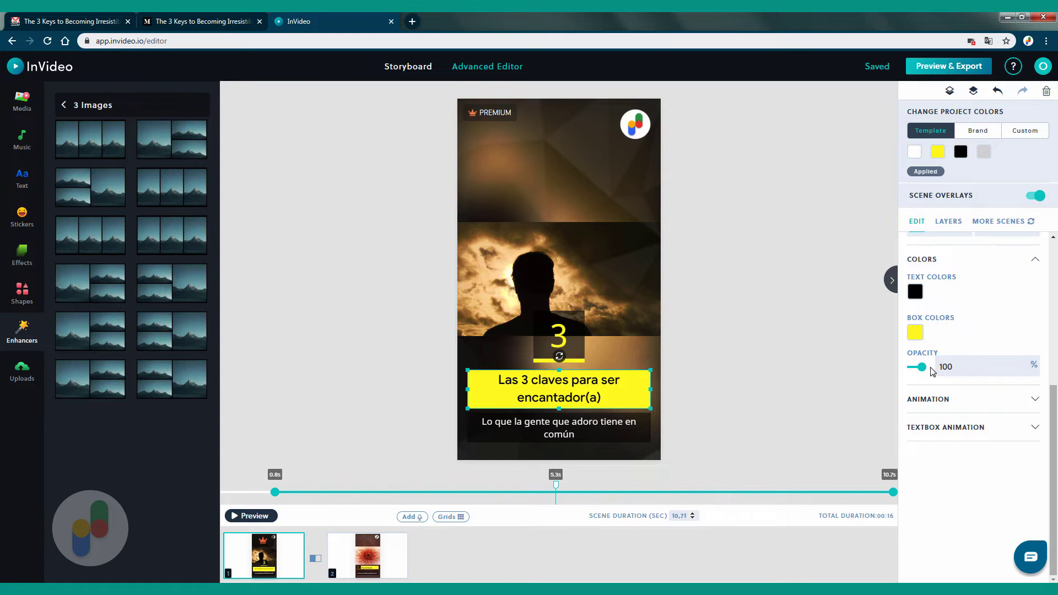
pyautogui.click(938, 404)
pyautogui.scroll(-1, 934, 380)
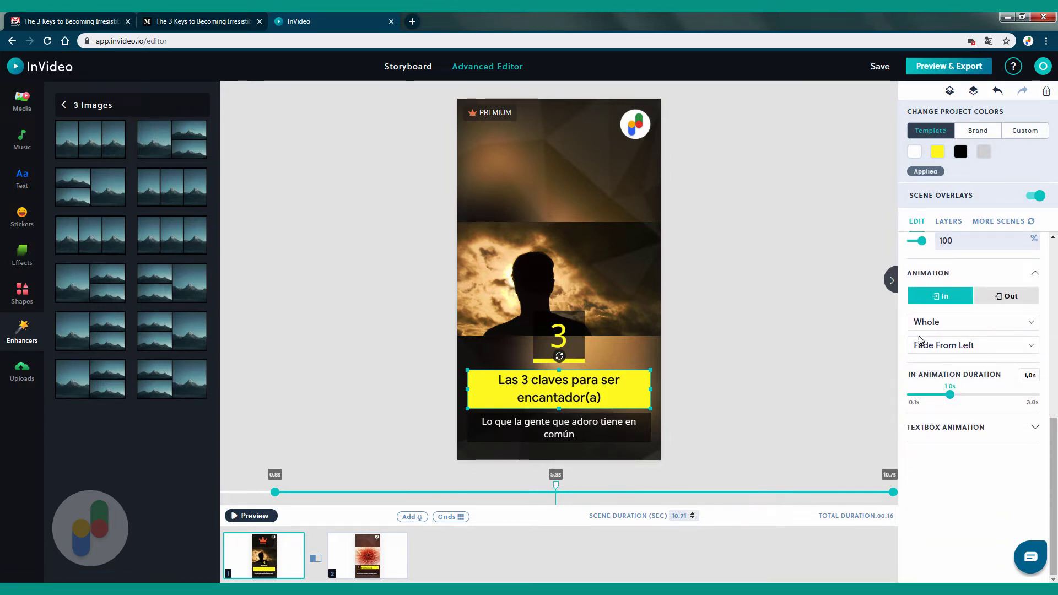
pyautogui.click(943, 349)
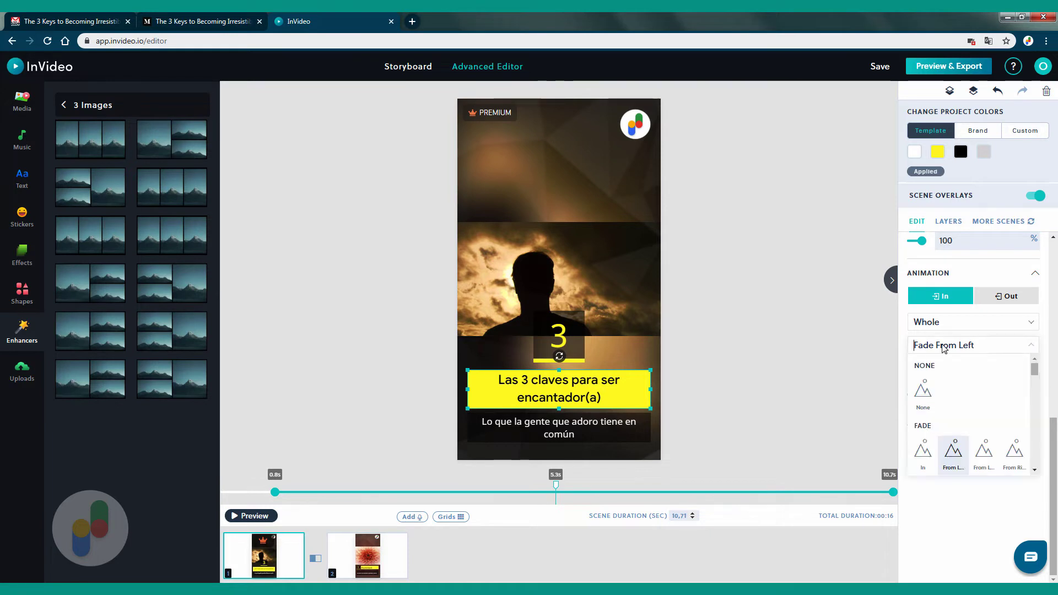
pyautogui.scroll(-3, 941, 369)
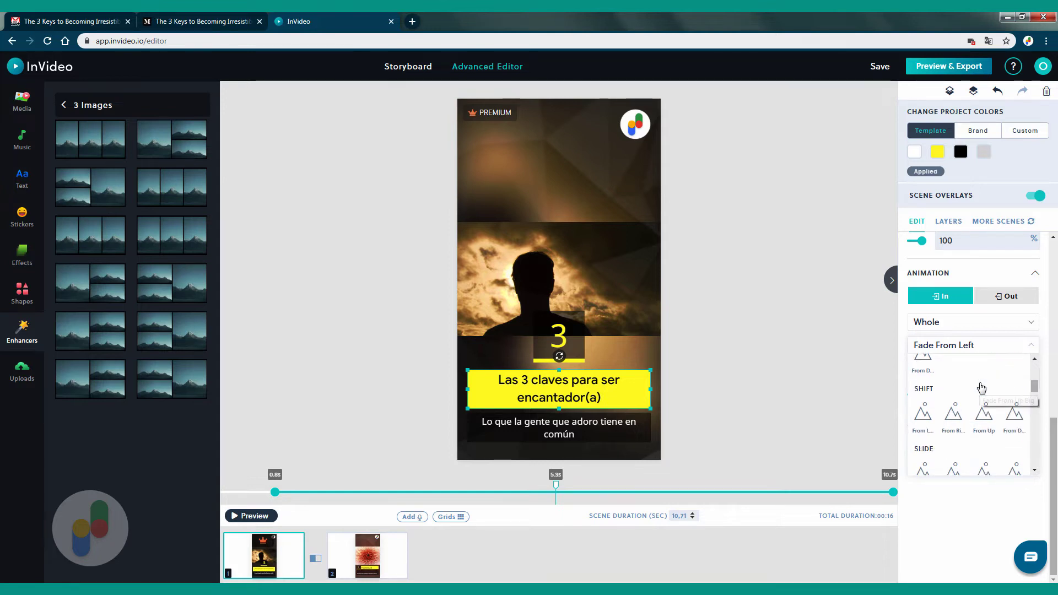
pyautogui.scroll(-3, 978, 386)
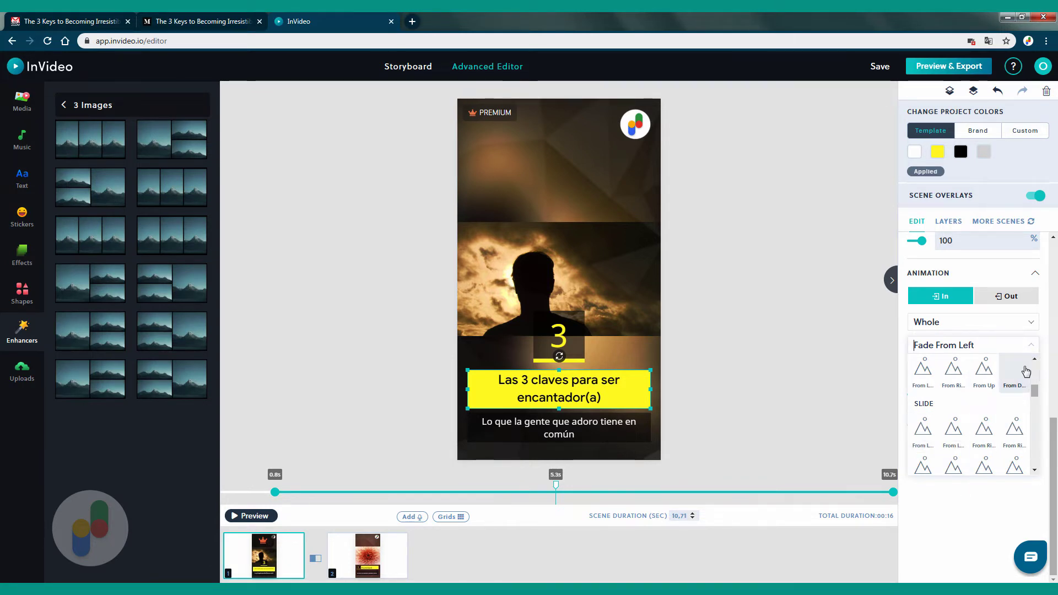
pyautogui.click(1035, 274)
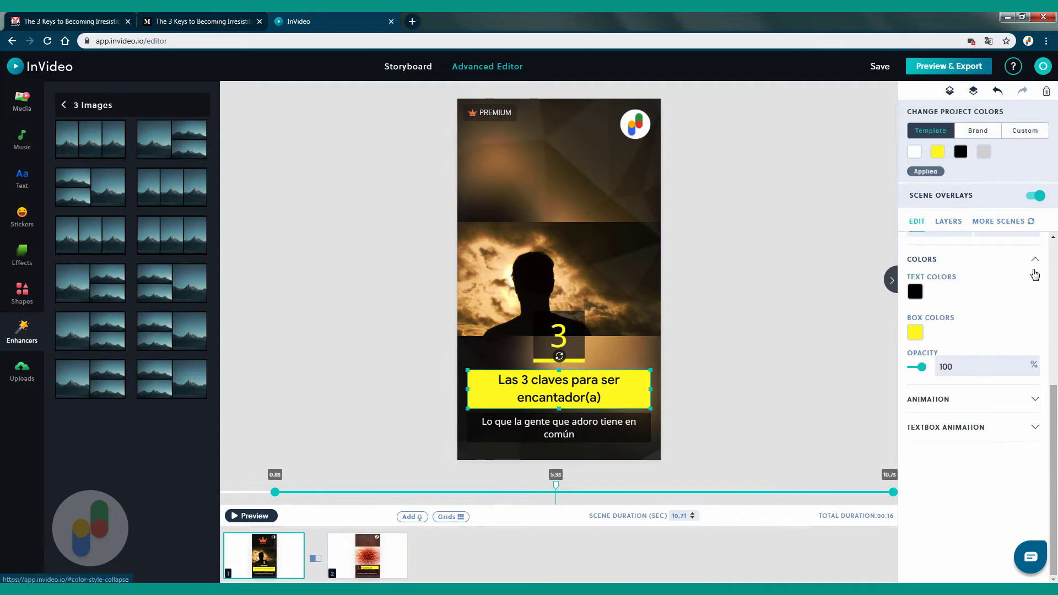
pyautogui.click(962, 428)
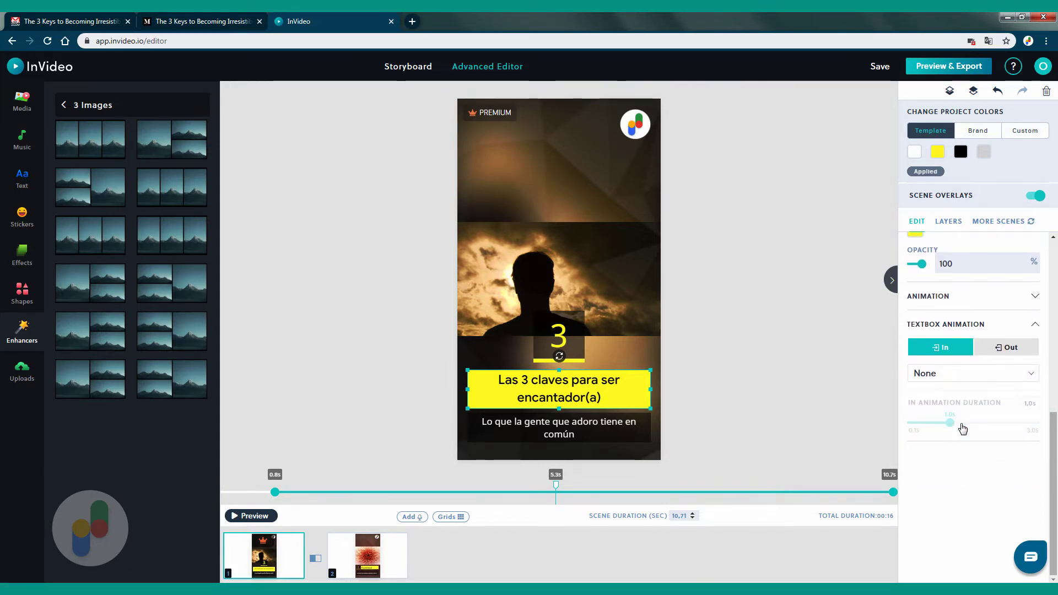
pyautogui.click(1034, 326)
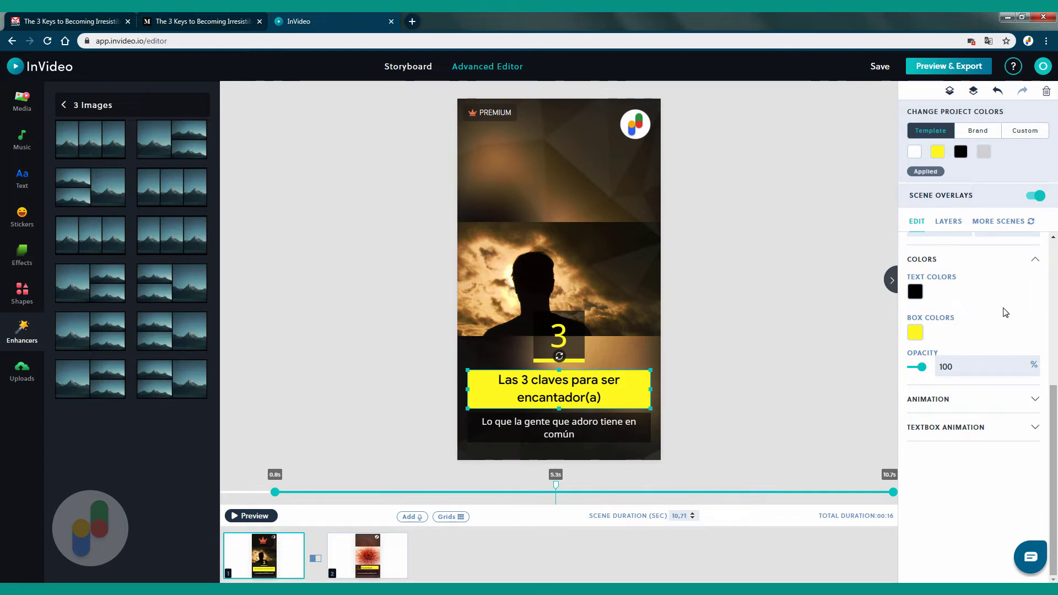
# - Highlight "encantador(a)" in the title text so it takes its own highlight font
pyautogui.scroll(5, 965, 291)
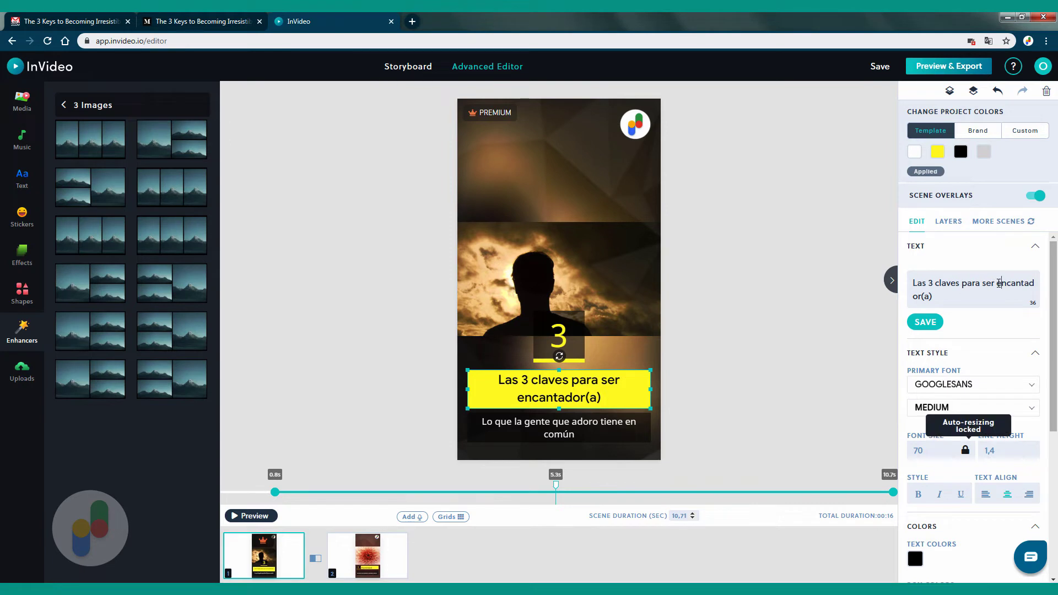
pyautogui.moveTo(997, 283); pyautogui.dragTo(1001, 295)
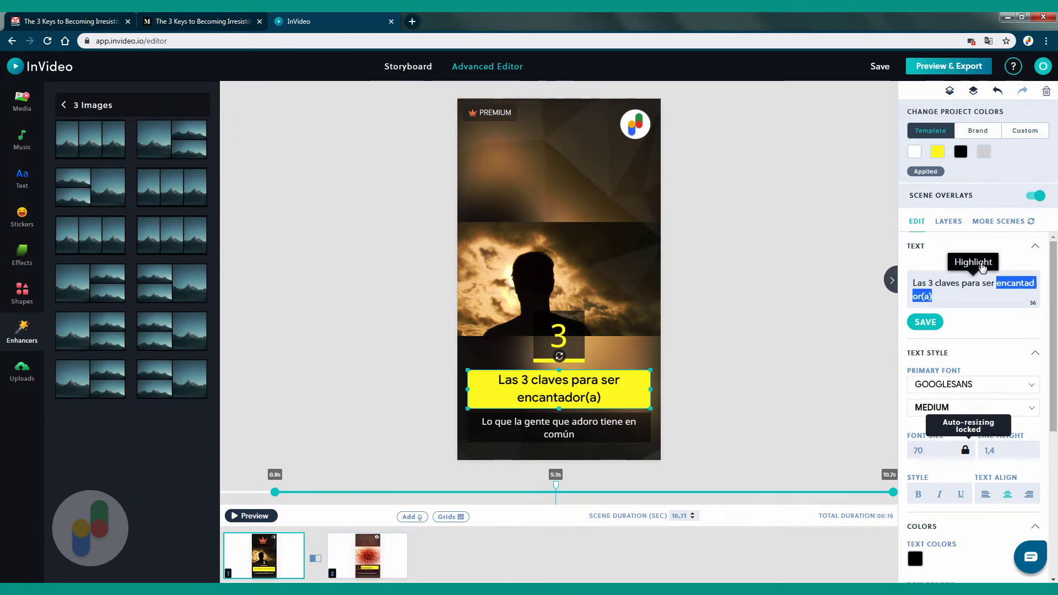
pyautogui.click(982, 267)
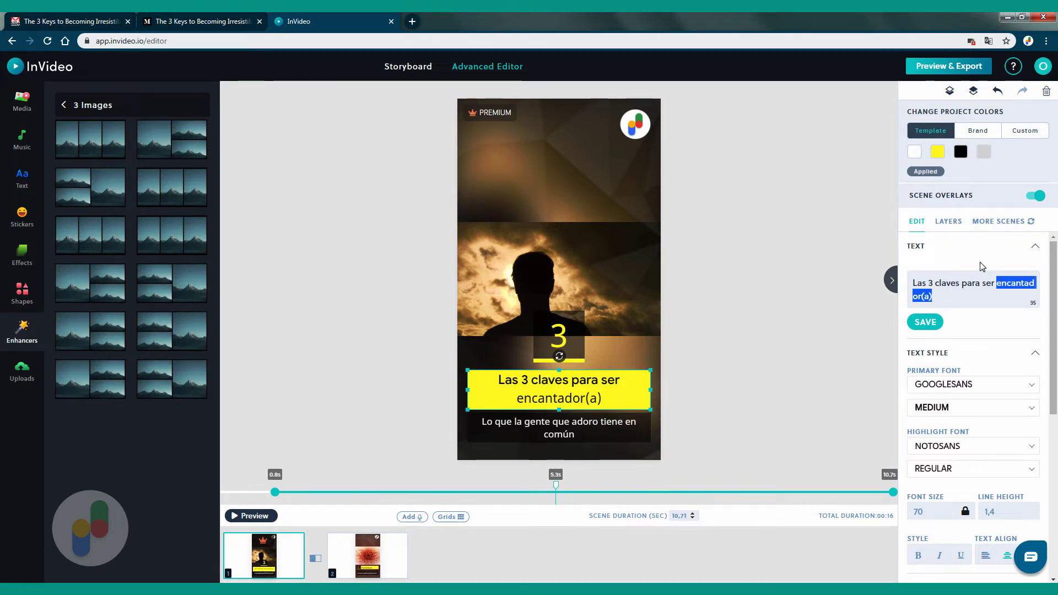
pyautogui.scroll(-1, 962, 366)
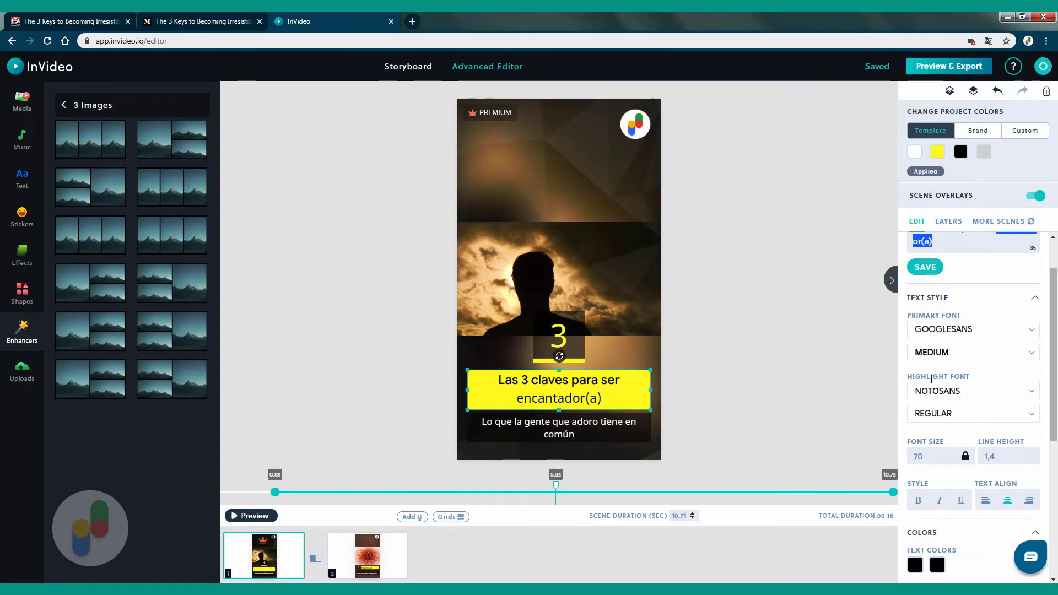
# - Set the title's highlight font weight to Bold and its highlight color to red (#ff0000), trying green along the way
pyautogui.click(938, 415)
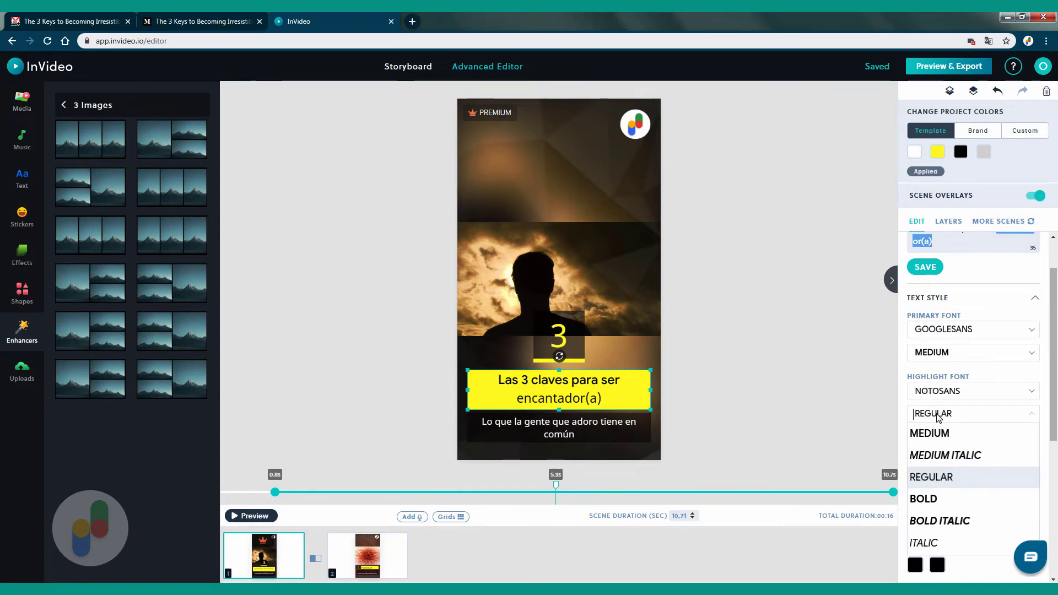
pyautogui.click(933, 500)
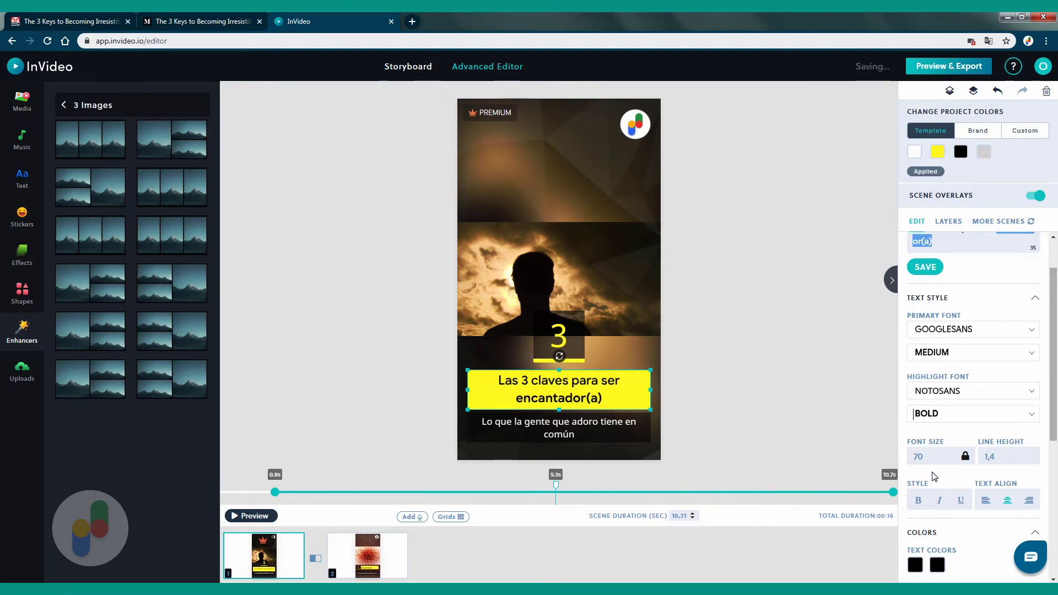
pyautogui.scroll(-1, 930, 427)
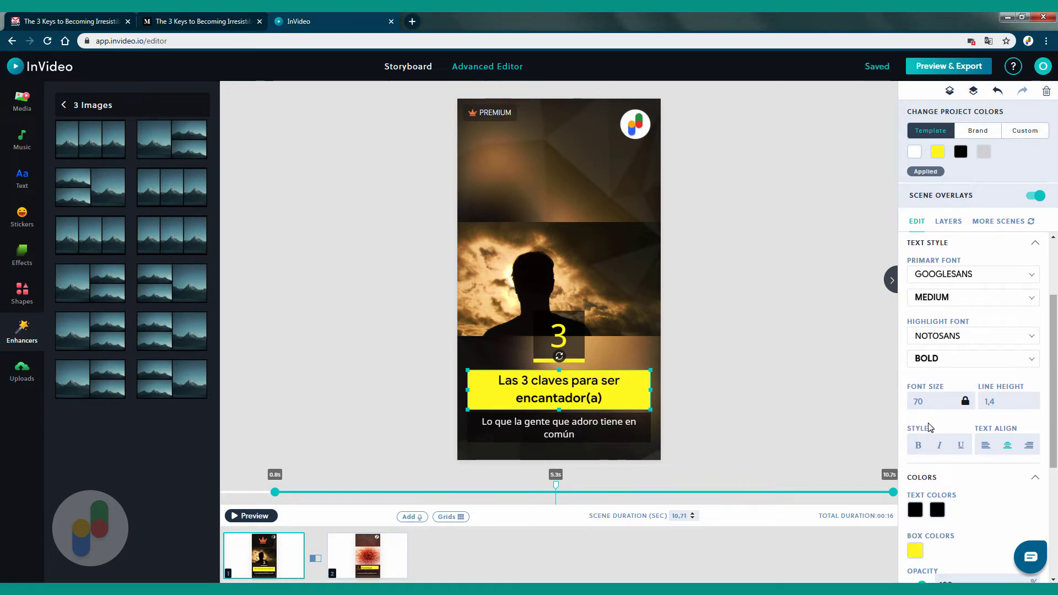
pyautogui.scroll(-1, 930, 427)
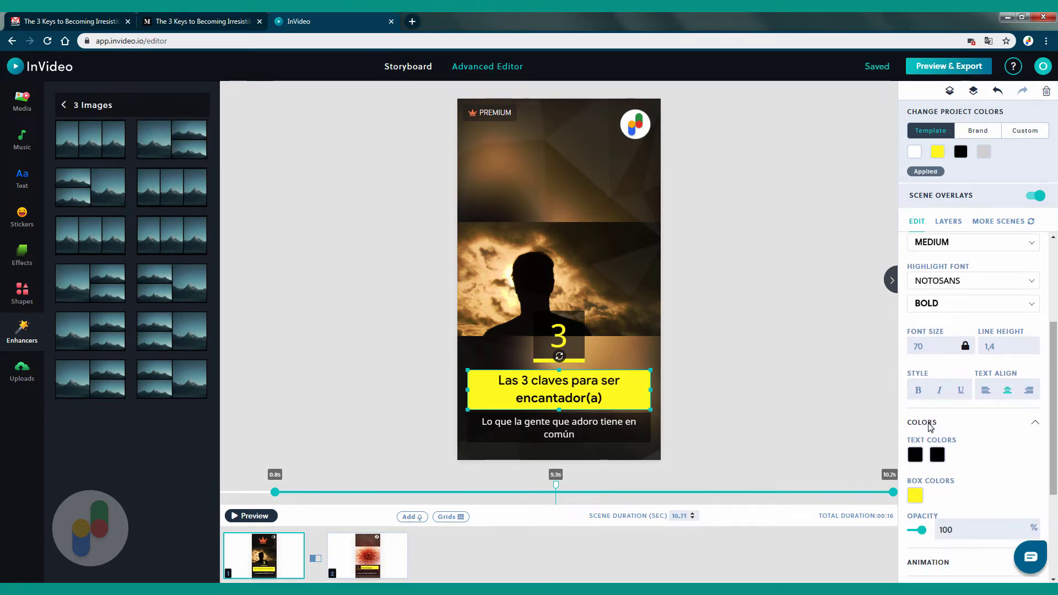
pyautogui.click(936, 457)
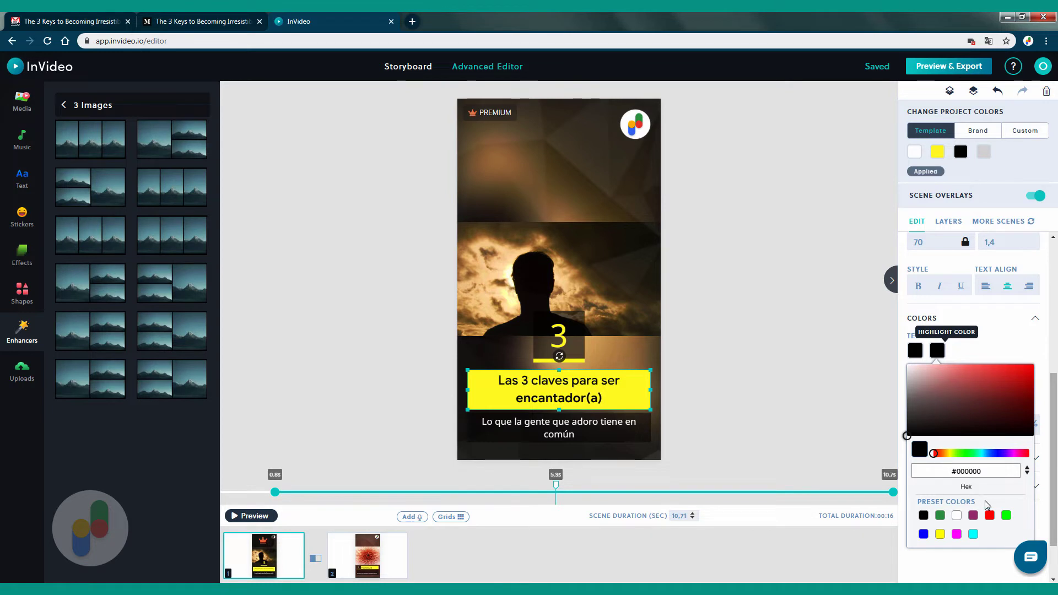
pyautogui.click(990, 517)
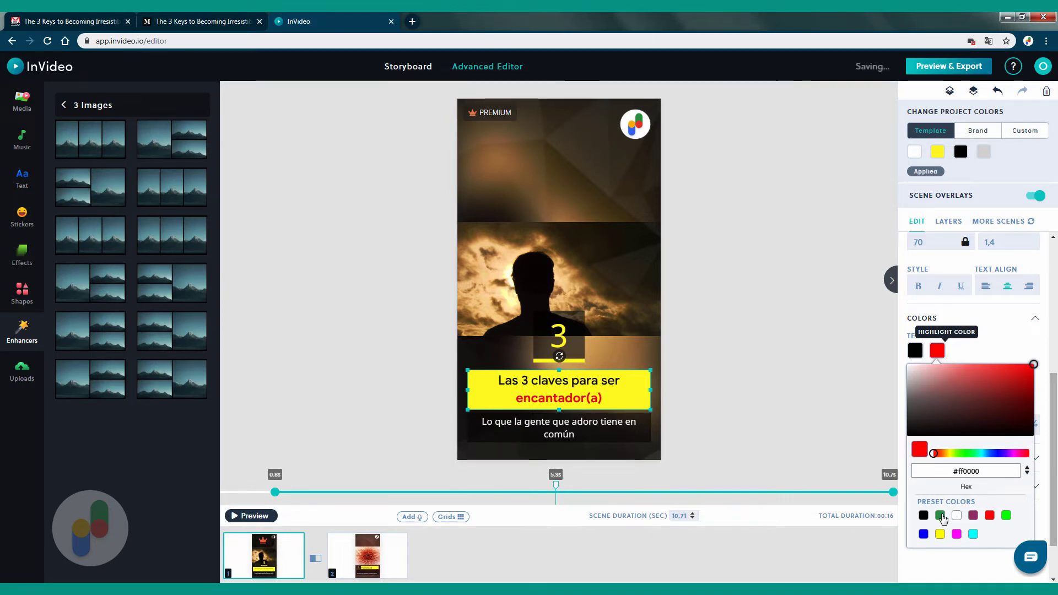
pyautogui.click(940, 515)
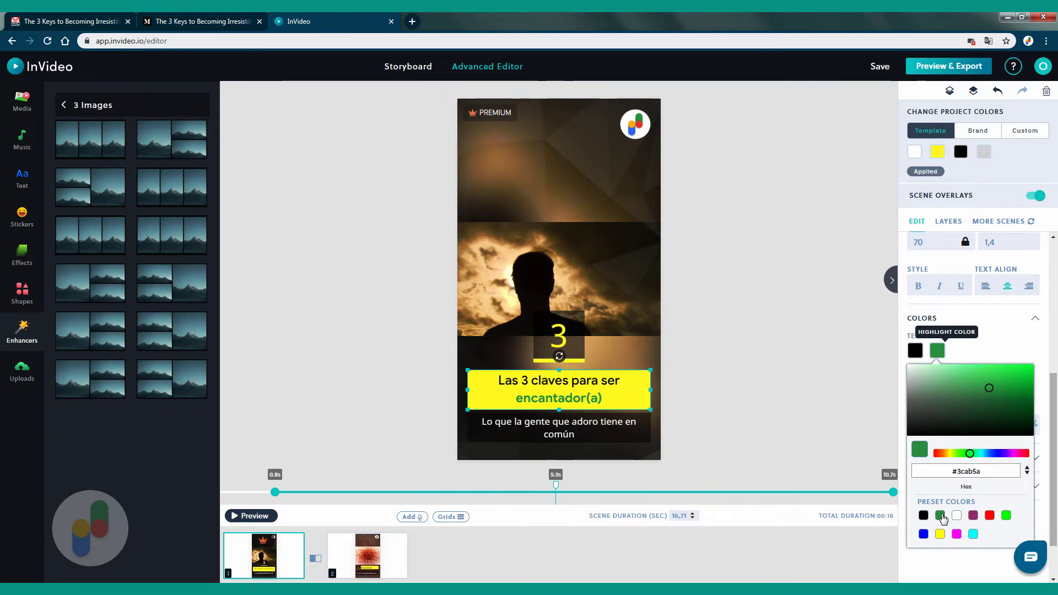
pyautogui.click(990, 515)
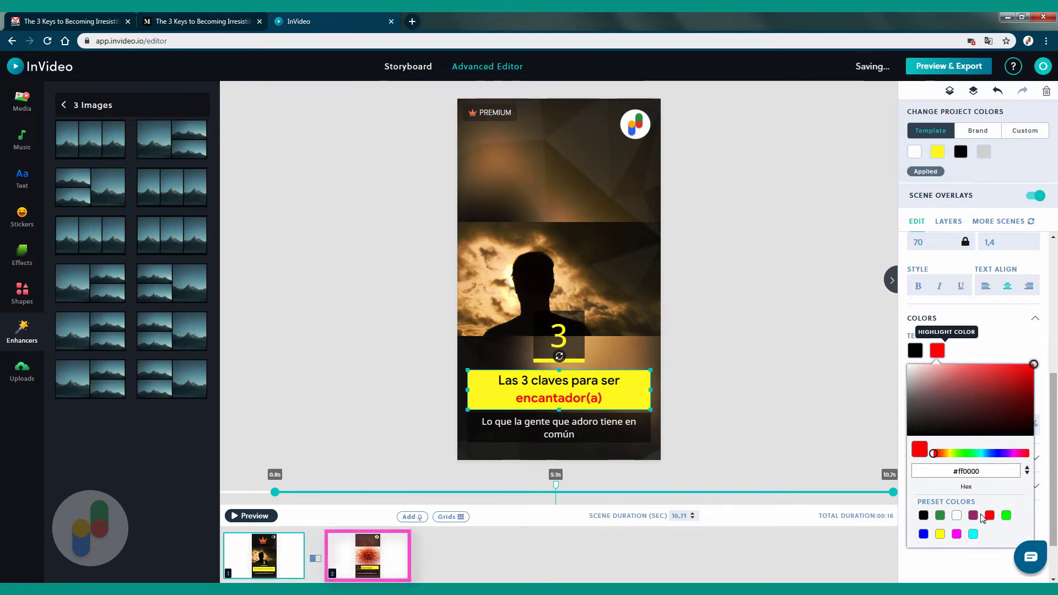
pyautogui.click(890, 443)
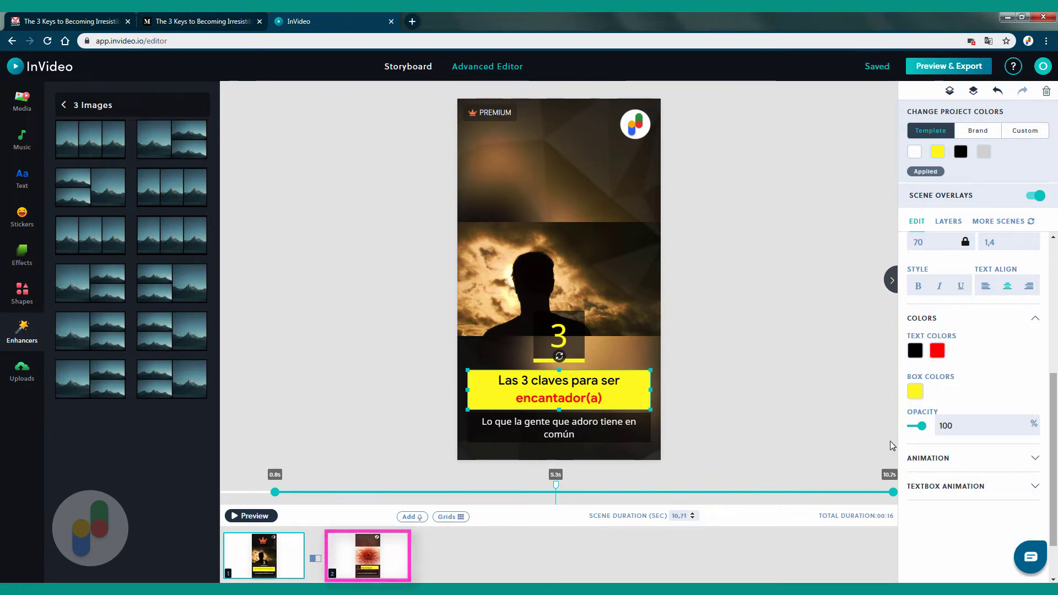
# - Turn on the grid overlay in the second scene, "Humildad", and play a preview of that scene
pyautogui.click(374, 574)
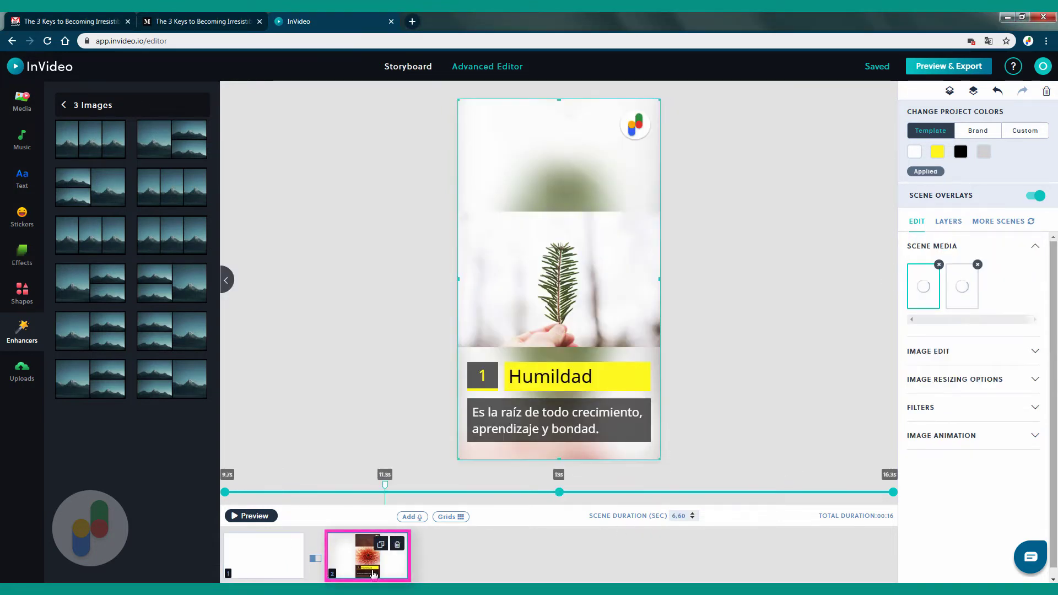
pyautogui.click(449, 519)
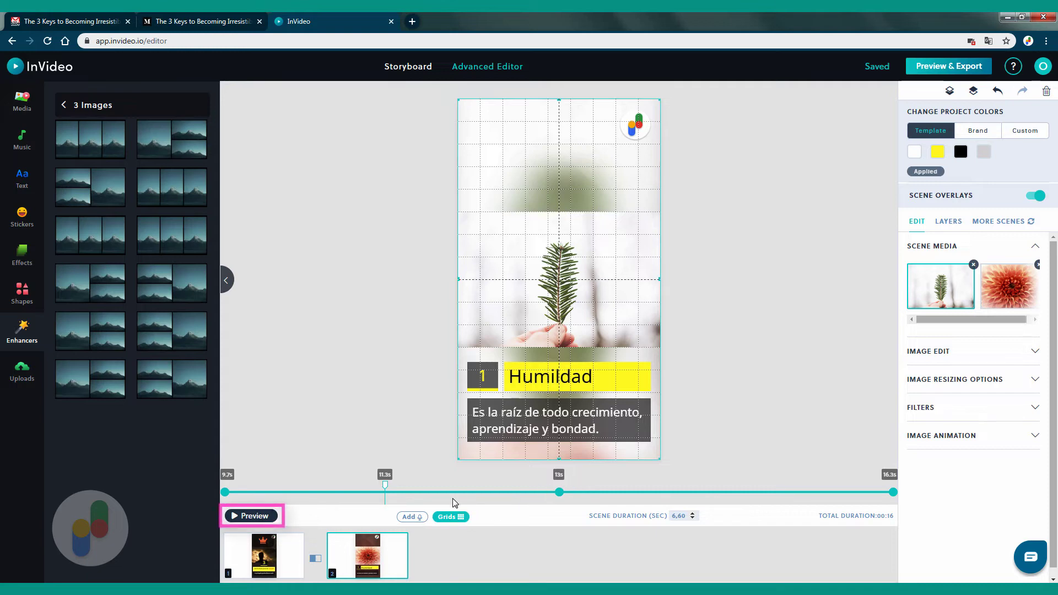
pyautogui.click(254, 516)
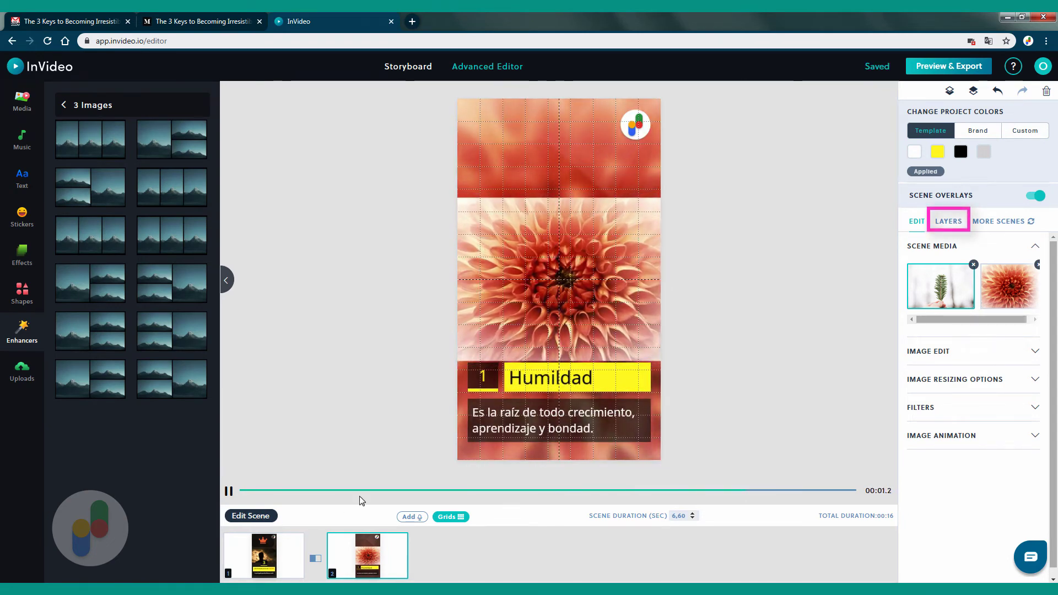
# - Change the primary font of the second scene's "Humildad" text layer to GoogleSans
pyautogui.click(946, 222)
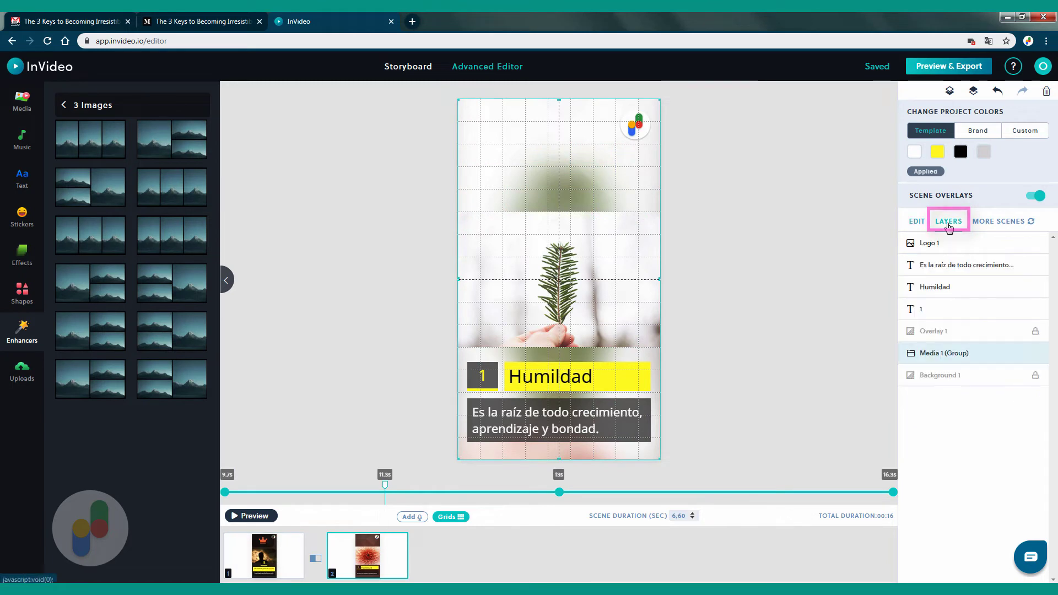
pyautogui.click(940, 287)
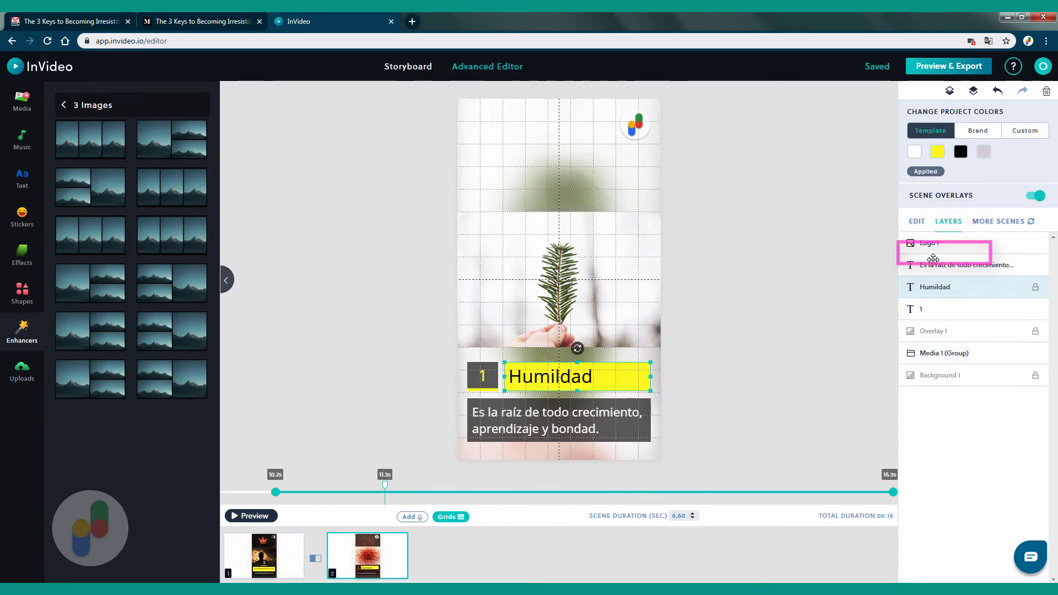
pyautogui.click(916, 223)
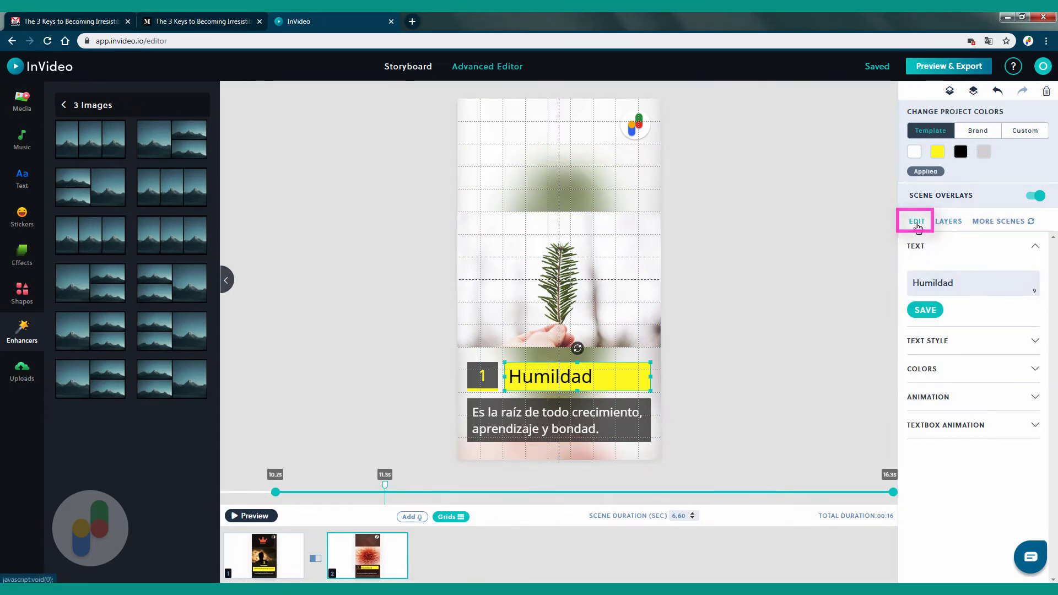
pyautogui.click(927, 341)
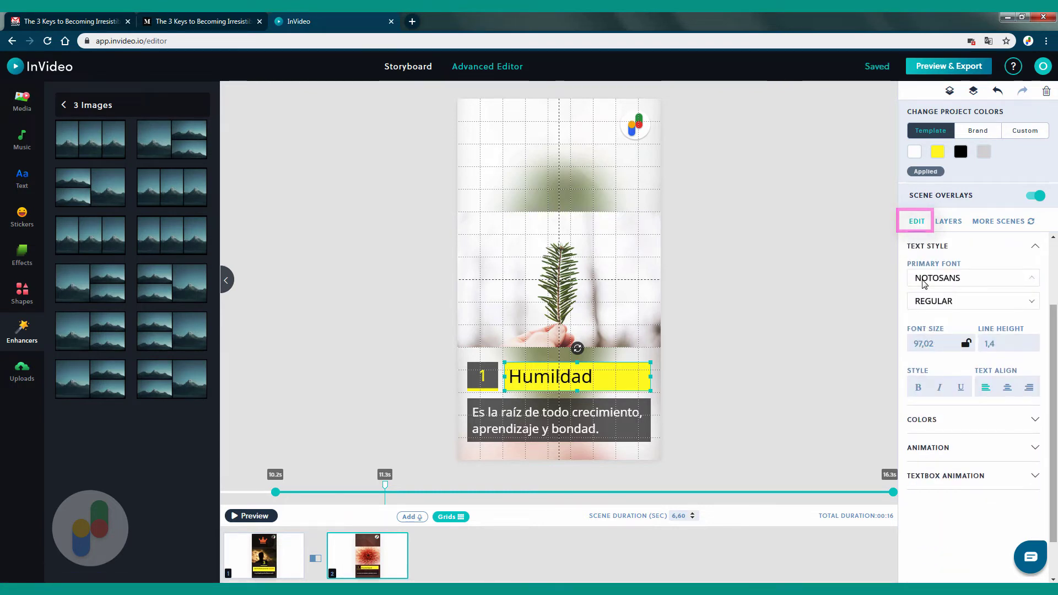
pyautogui.click(923, 279)
pyautogui.write('go')
pyautogui.click(932, 377)
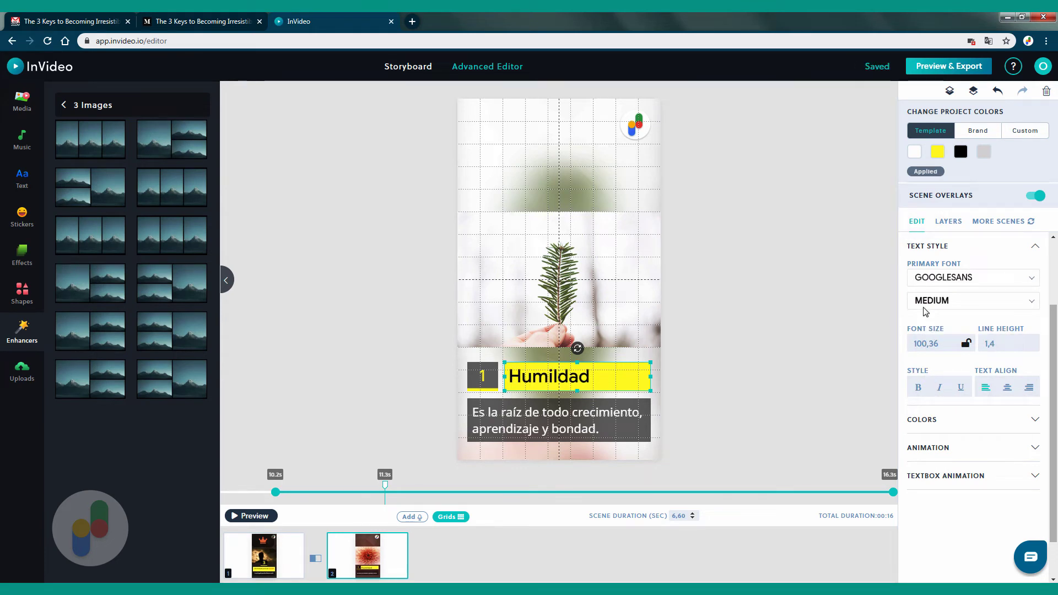
# - Review the "Humildad" text's entrance animation settings and preview the scene
pyautogui.click(927, 447)
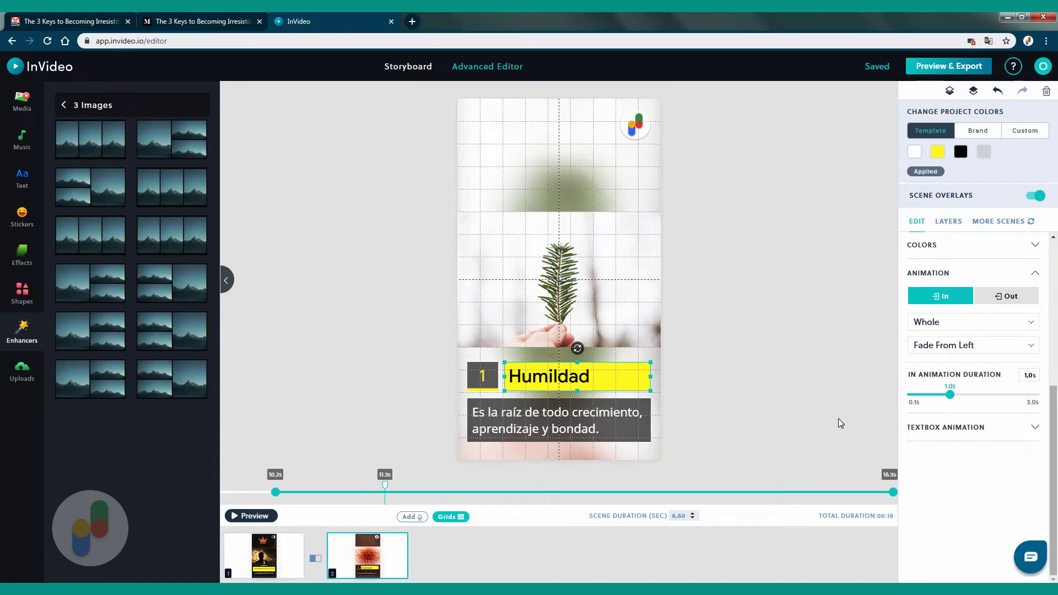
pyautogui.click(256, 515)
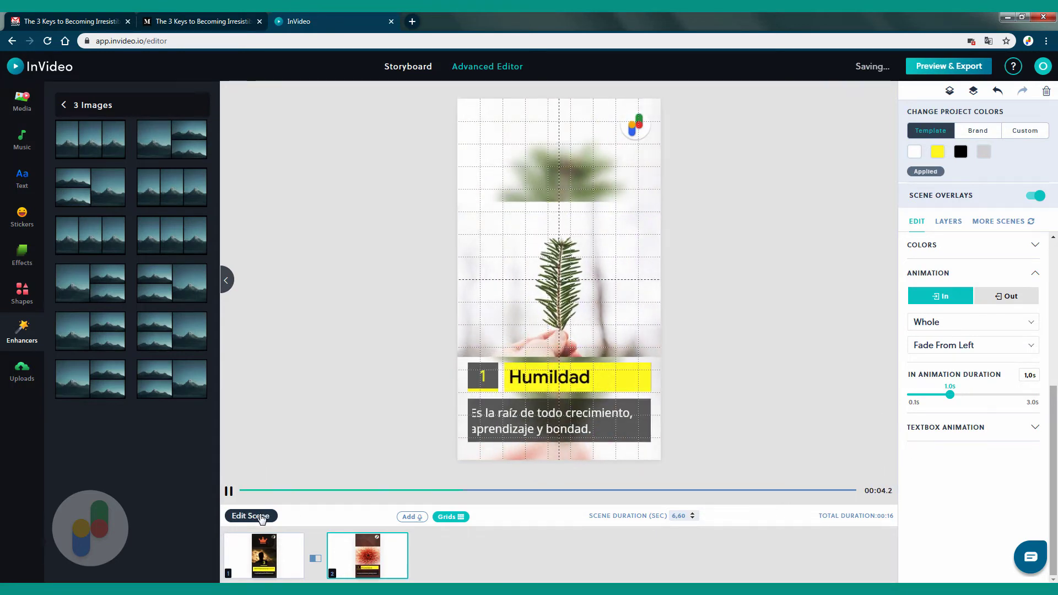
pyautogui.click(261, 516)
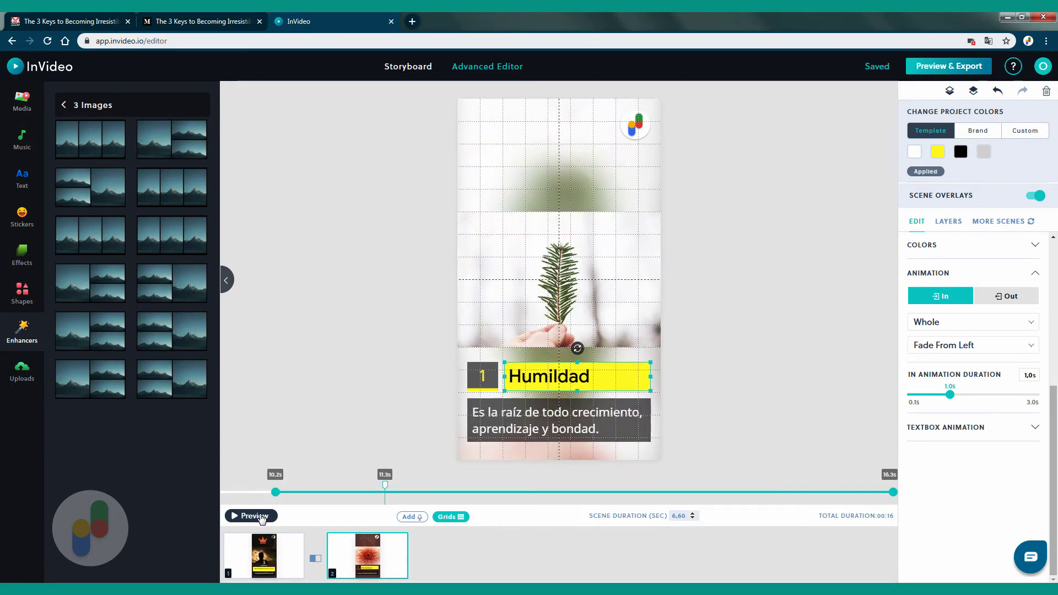
# - Change the primary font of the number "1" beside "Humildad" to GoogleSans
pyautogui.click(483, 377)
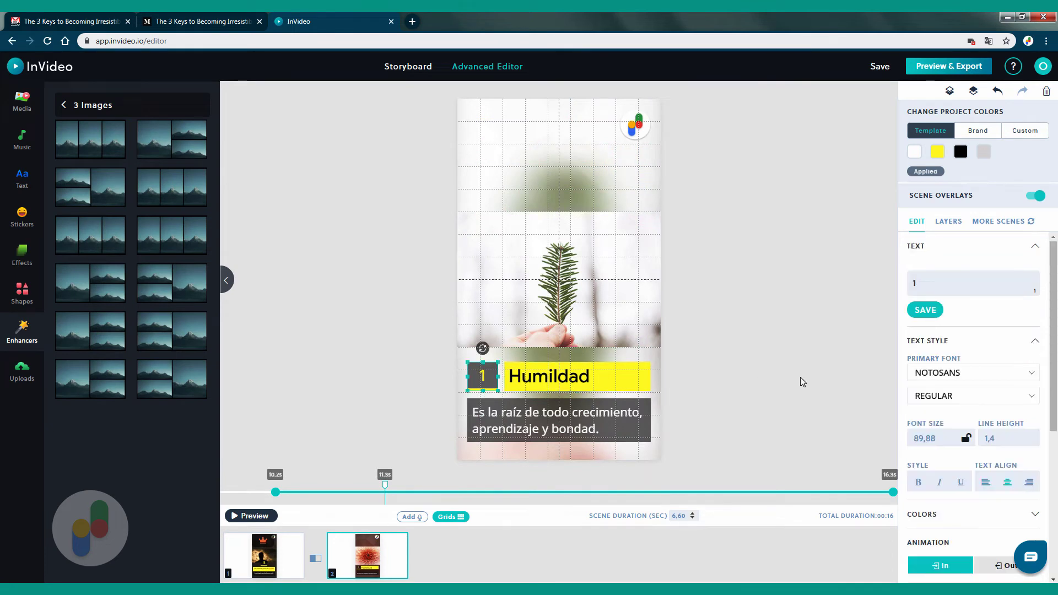
pyautogui.click(917, 376)
pyautogui.write('g')
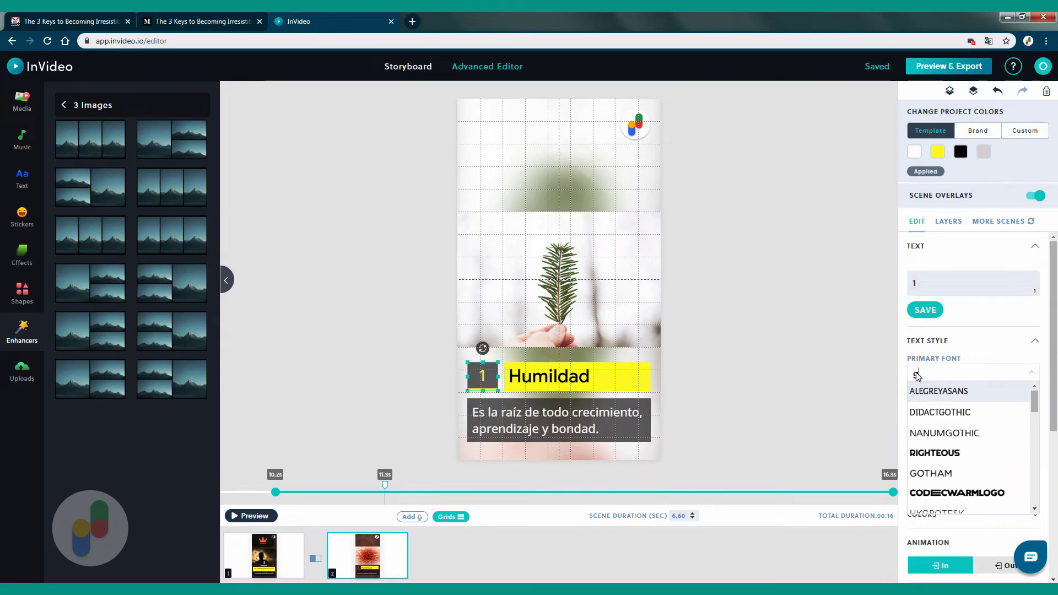
pyautogui.write('o')
pyautogui.click(923, 474)
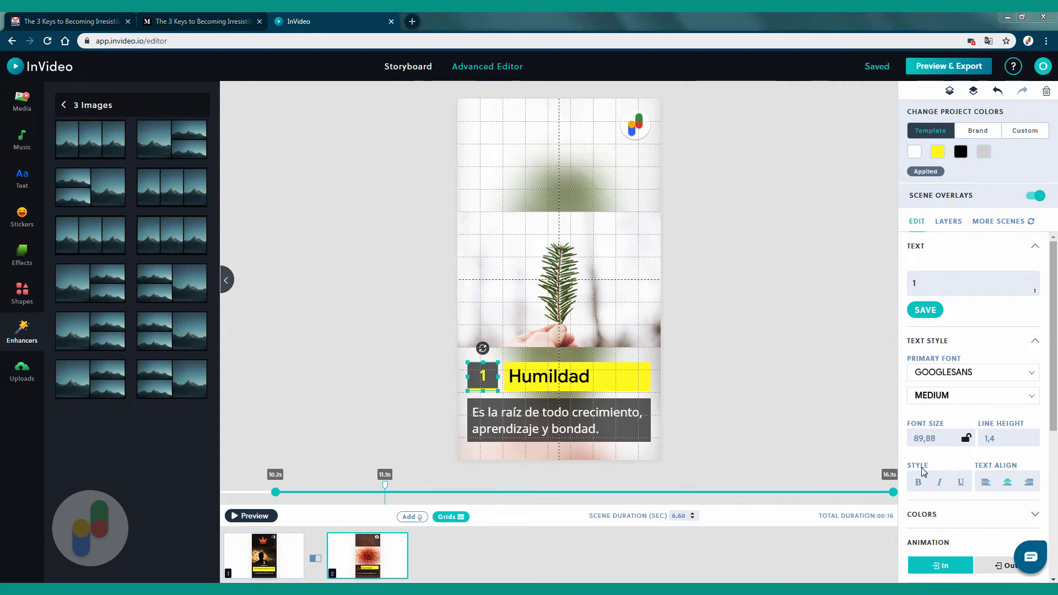
# - Duplicate the "Humildad" scene twice to add a third and a fourth scene
pyautogui.moveTo(391, 562)
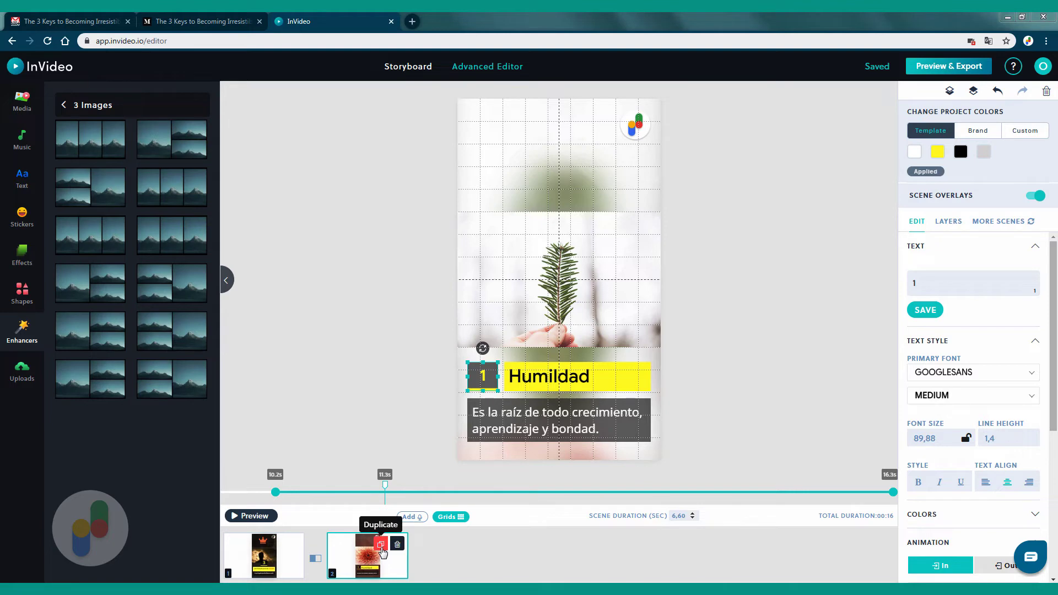
pyautogui.click(380, 545)
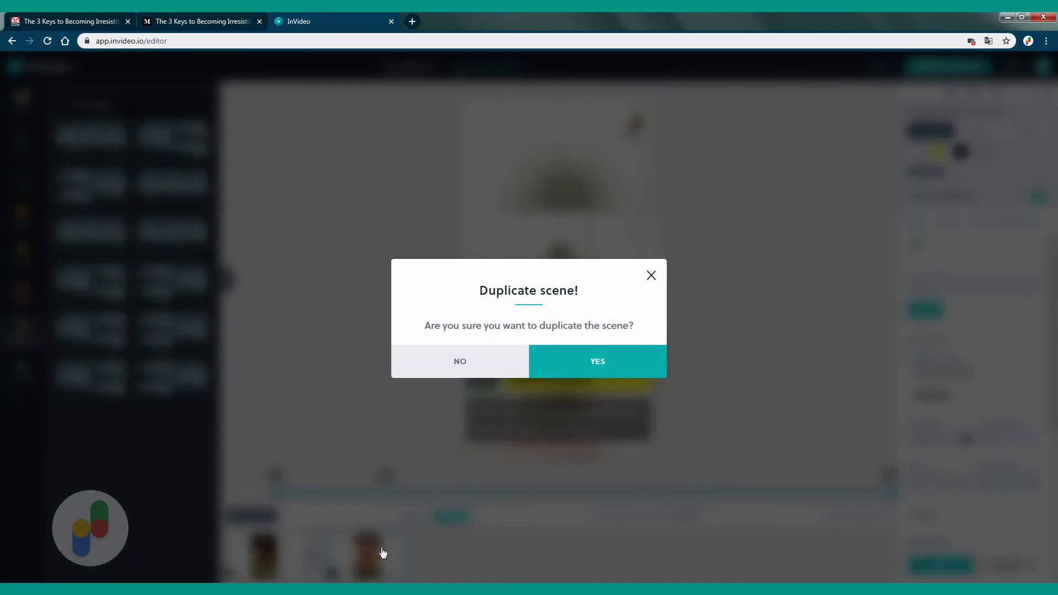
pyautogui.click(599, 362)
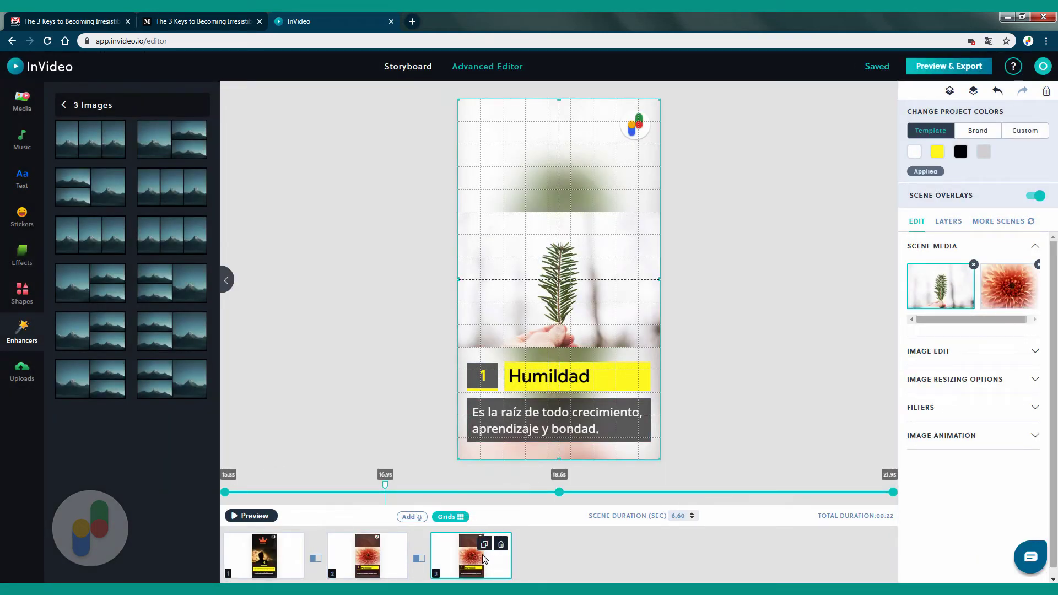
pyautogui.click(484, 545)
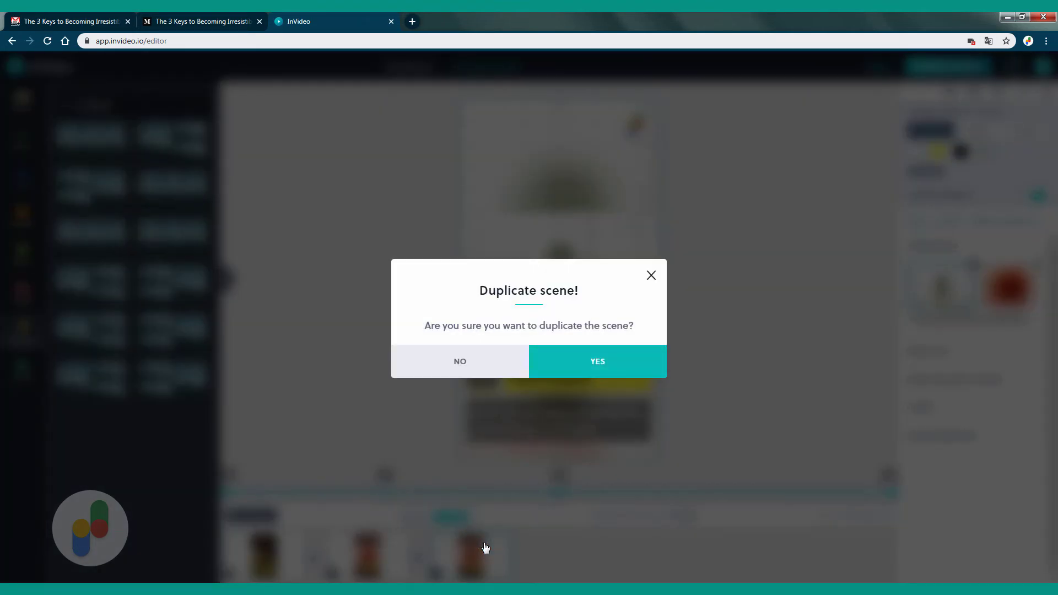
pyautogui.click(607, 369)
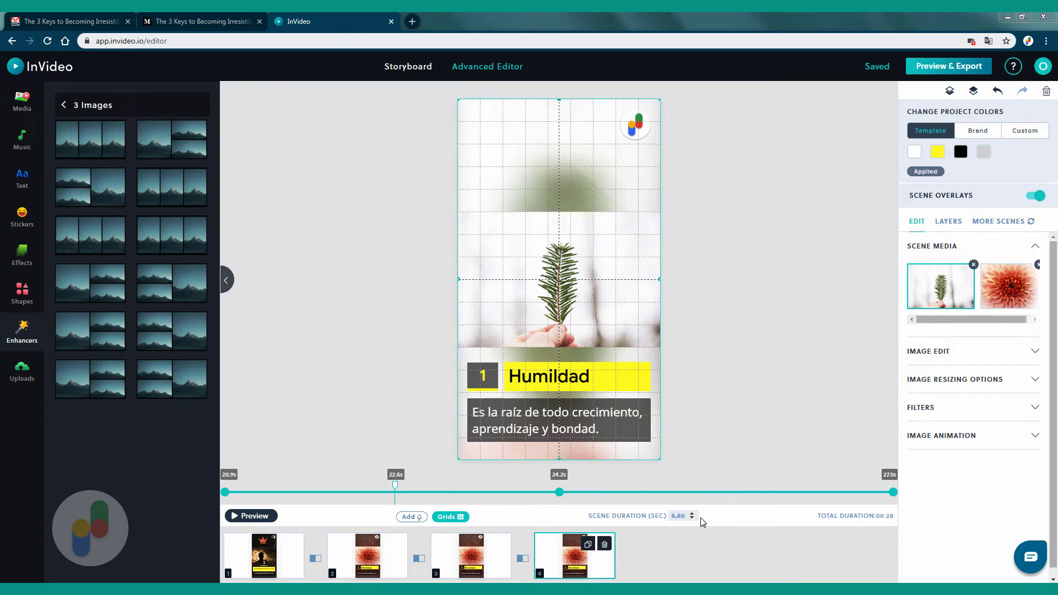
# - Look at both images of the fourth scene, try blurring the twig image and return the blur to 0 px
pyautogui.click(994, 302)
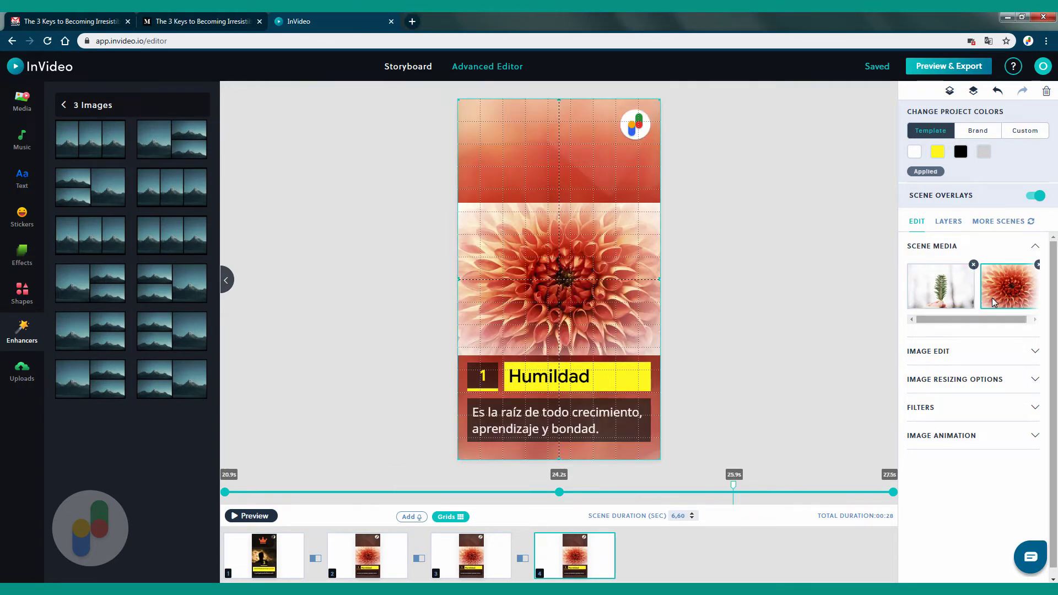
pyautogui.click(948, 302)
pyautogui.click(932, 354)
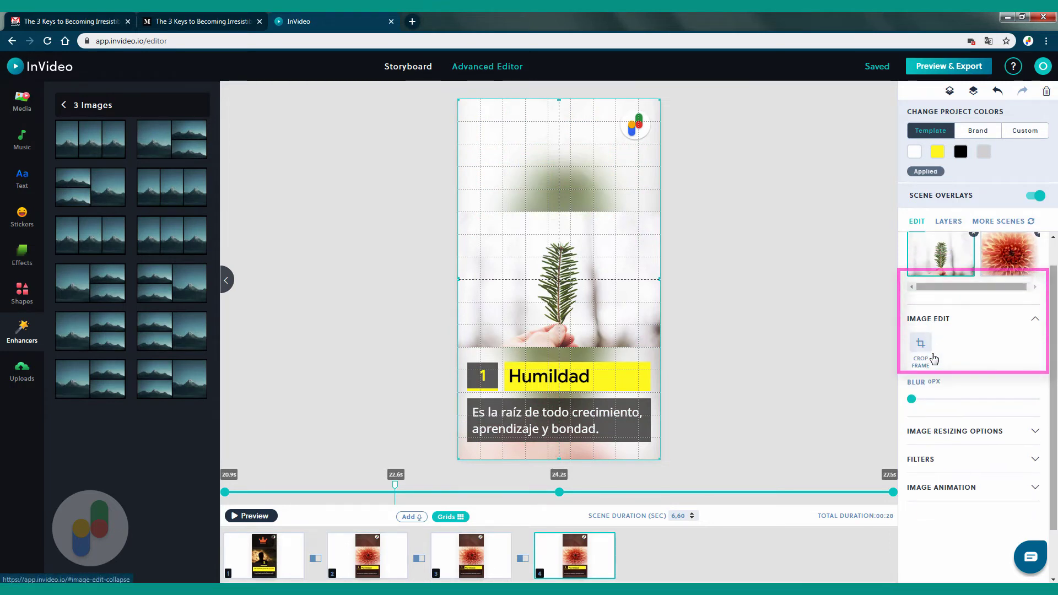
pyautogui.scroll(-1, 934, 359)
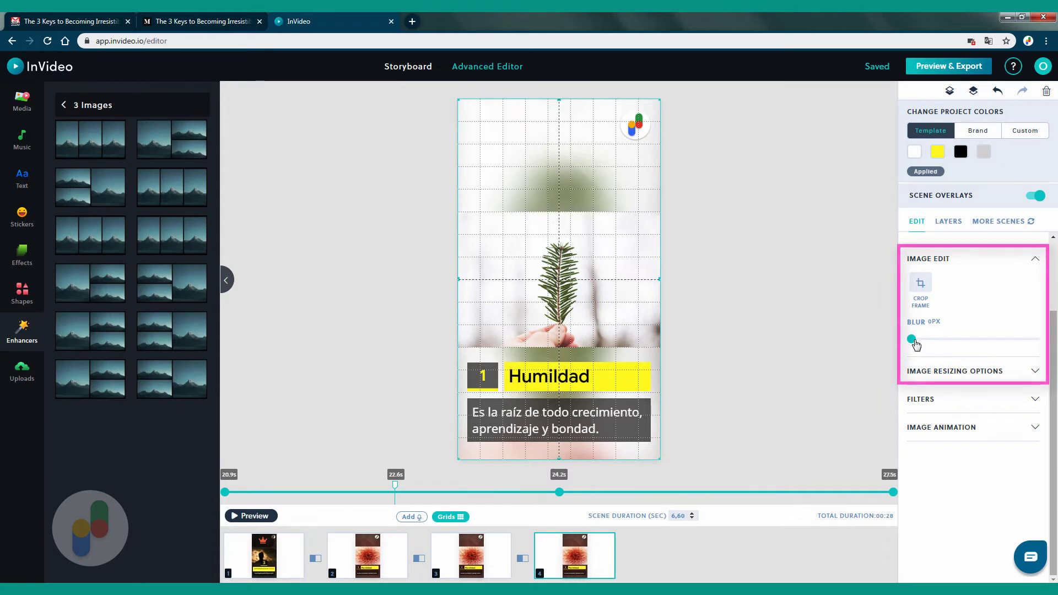
pyautogui.moveTo(912, 340)
pyautogui.mouseDown()
pyautogui.moveTo(989, 341)
pyautogui.moveTo(930, 343)
pyautogui.mouseUp()
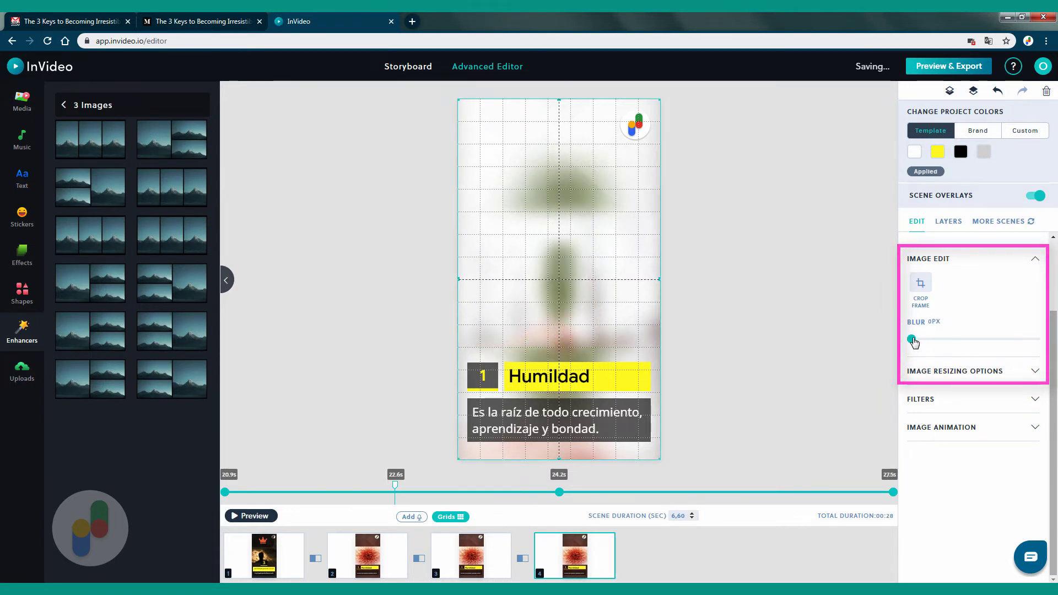
# - Set the twig image's resizing option in the fourth scene to Fit With Transparent
pyautogui.click(931, 371)
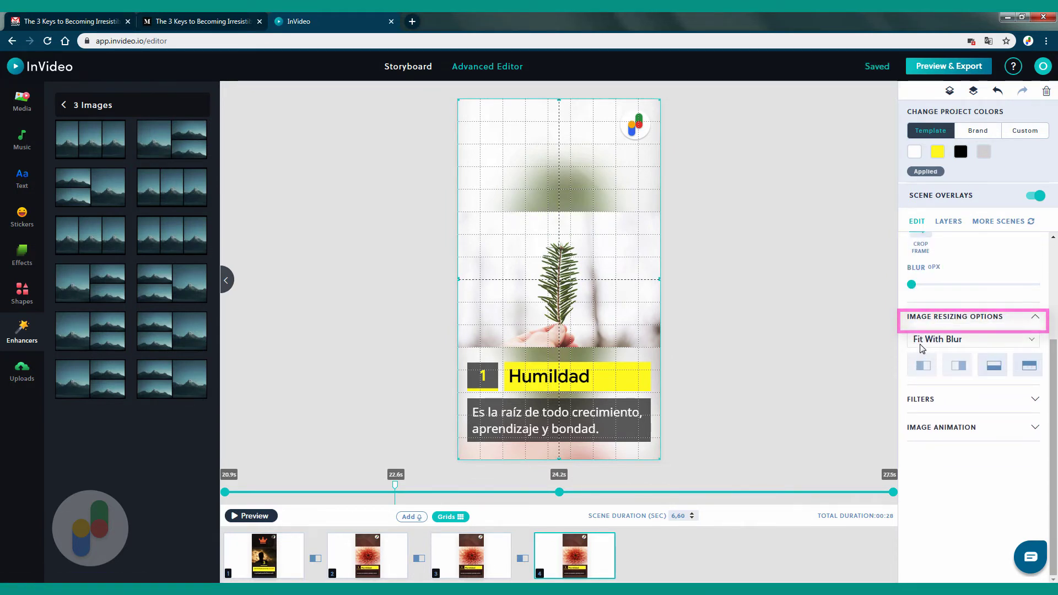
pyautogui.click(921, 341)
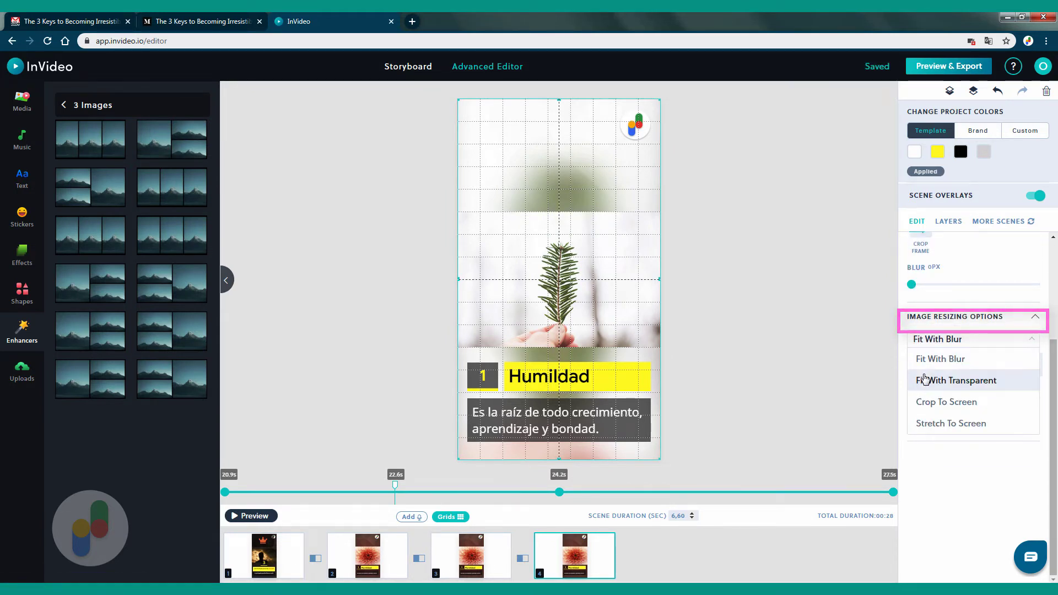
pyautogui.click(926, 381)
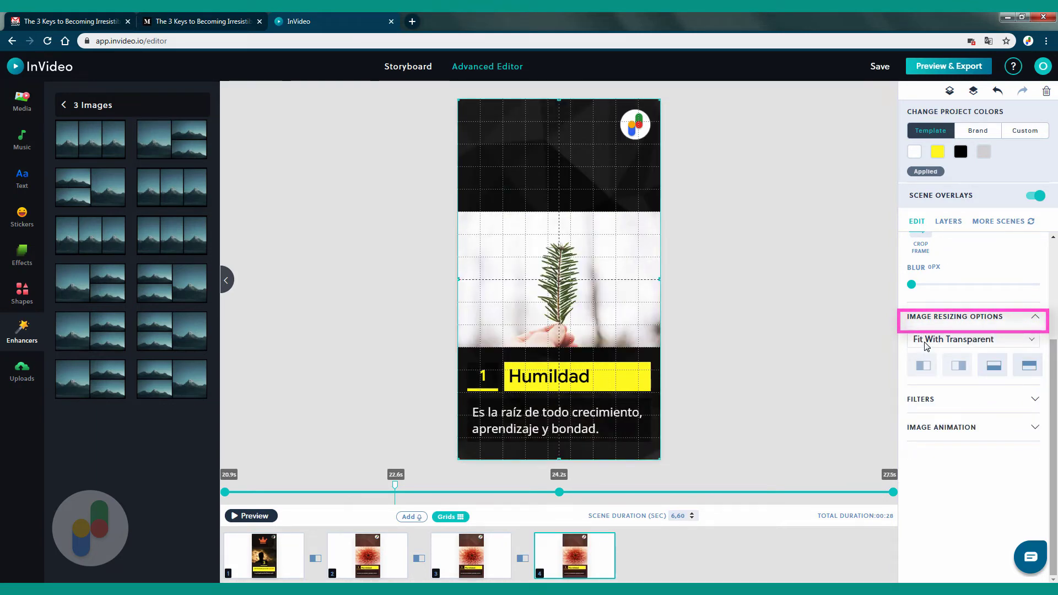
# - Try Crop To Screen and Stretch To Screen on the fourth scene's twig image, and set its resizing option to Fit With Blur
pyautogui.click(926, 342)
pyautogui.click(929, 403)
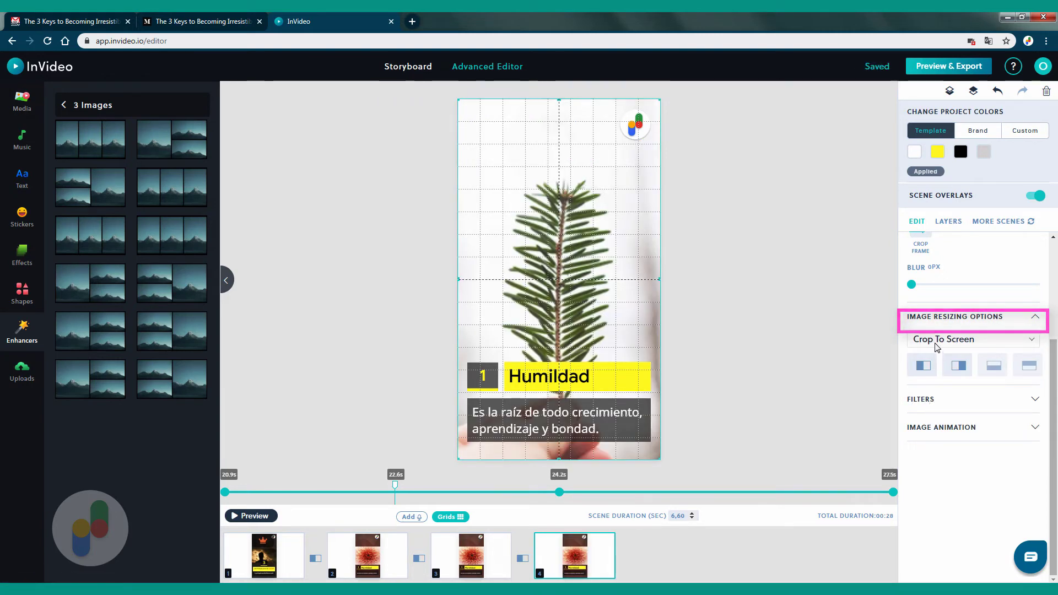
pyautogui.click(937, 343)
pyautogui.click(945, 423)
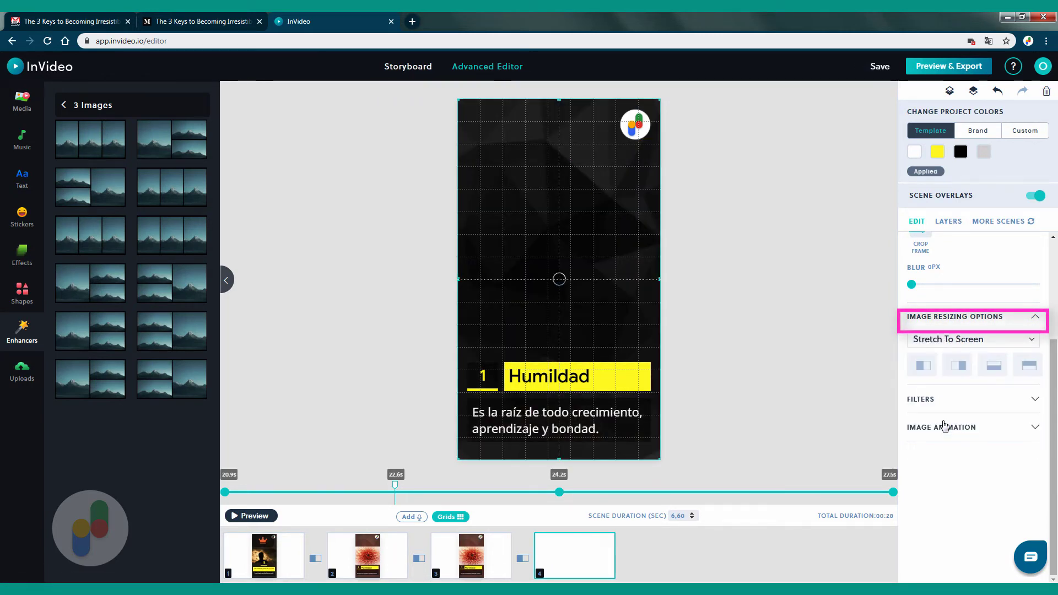
pyautogui.click(940, 340)
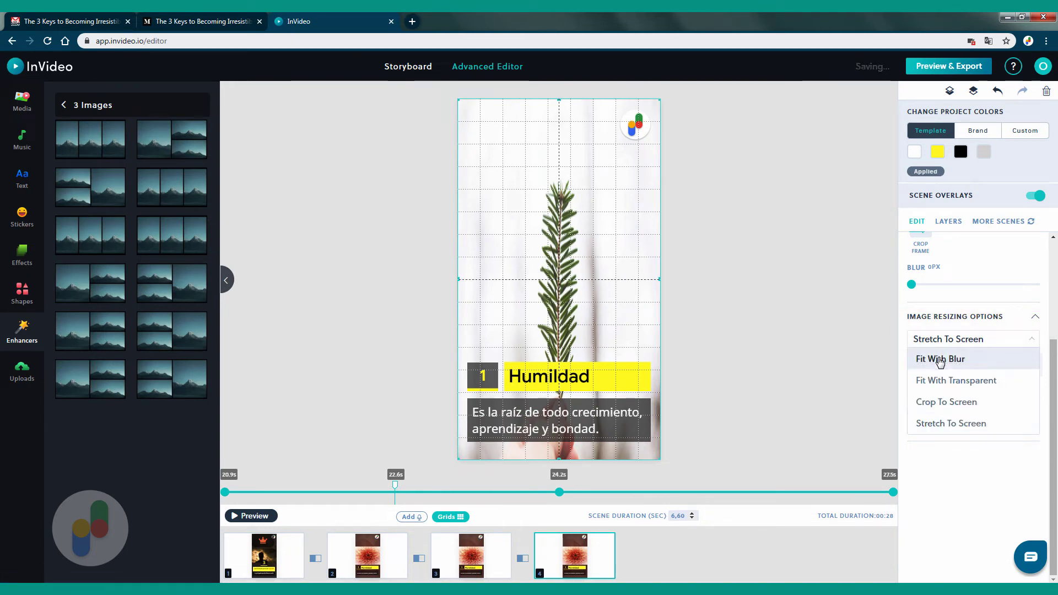
pyautogui.click(940, 360)
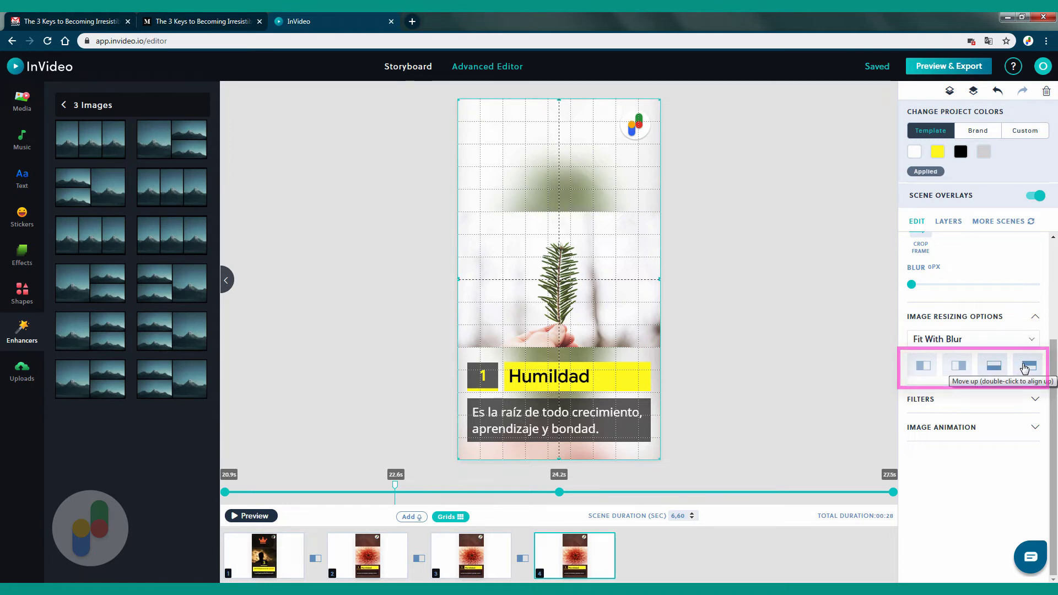
# - Try several filters on the twig image, including 1977 and X-Pro II, and reset the filter to None
pyautogui.click(924, 401)
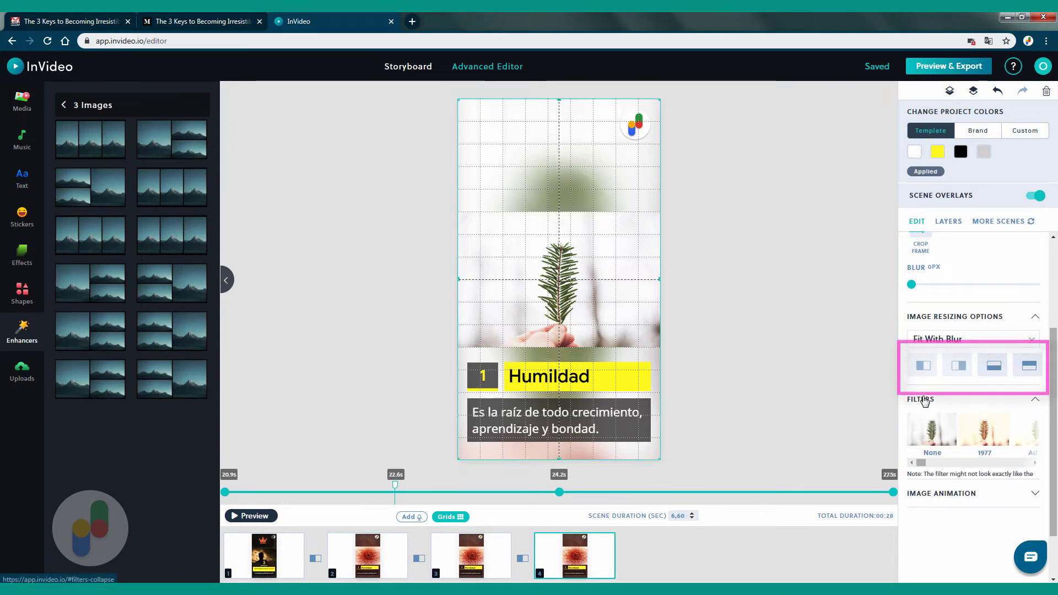
pyautogui.scroll(-2, 925, 401)
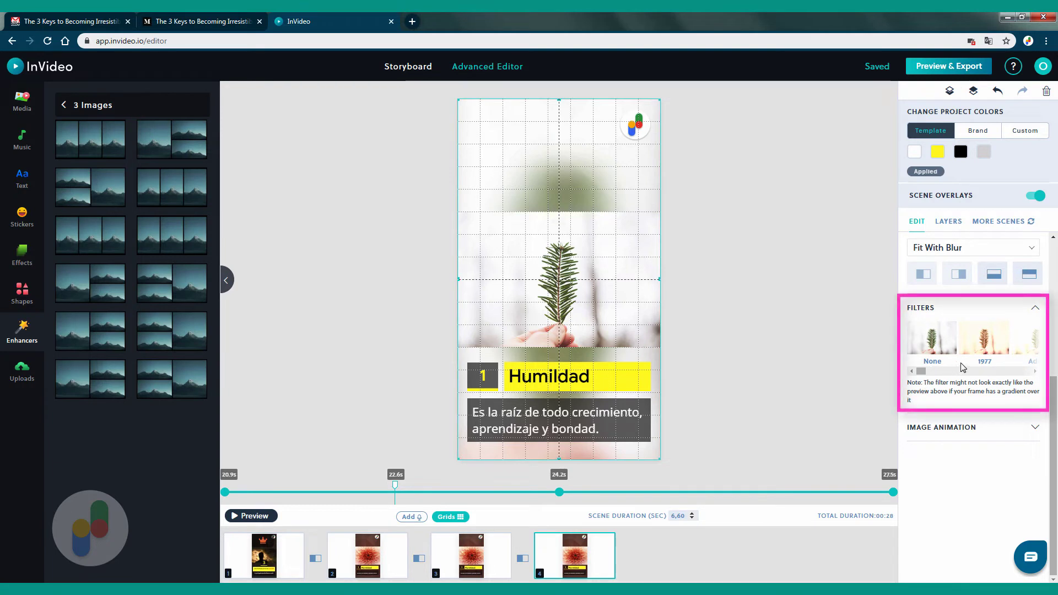
pyautogui.click(985, 351)
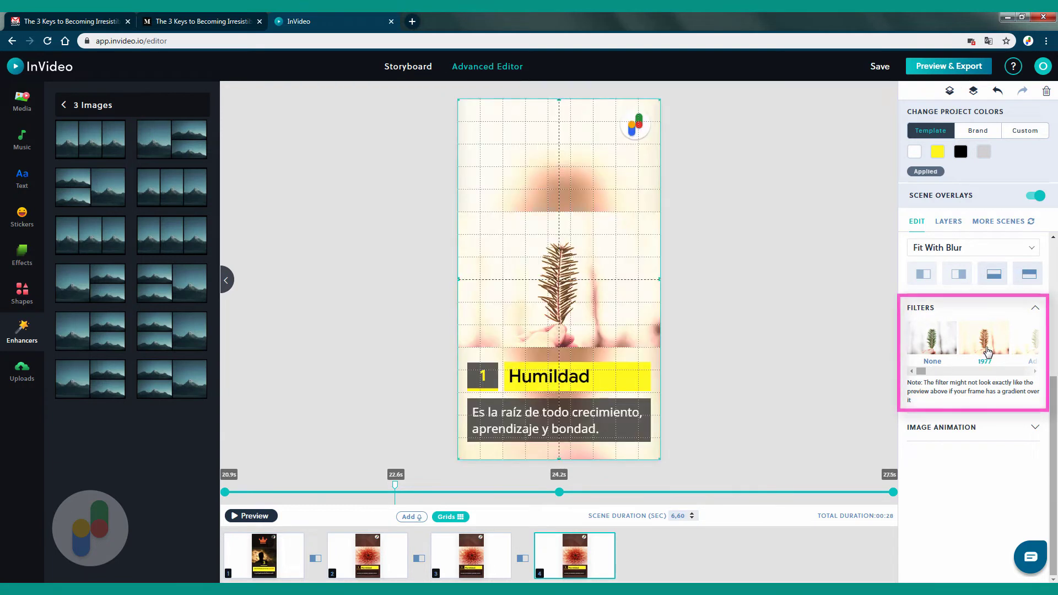
pyautogui.moveTo(925, 374); pyautogui.dragTo(1028, 374)
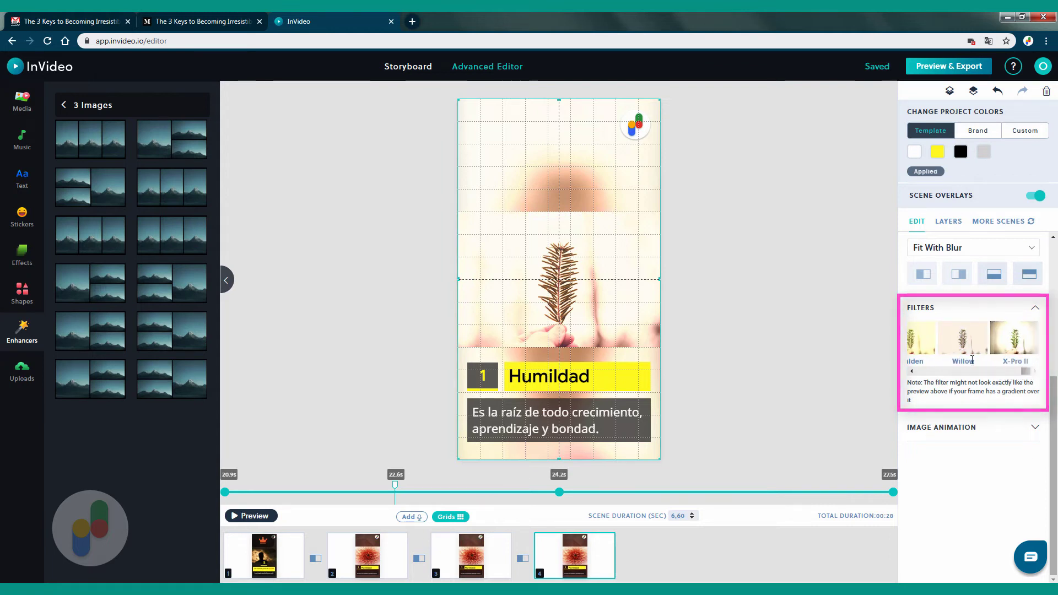
pyautogui.click(922, 347)
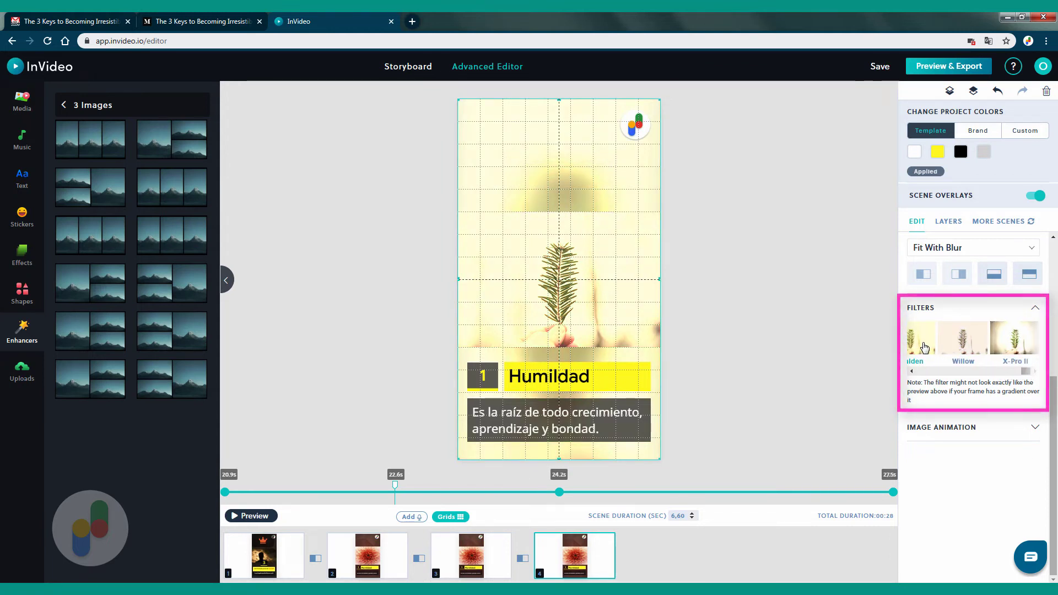
pyautogui.click(1001, 352)
pyautogui.moveTo(1023, 371); pyautogui.dragTo(920, 371)
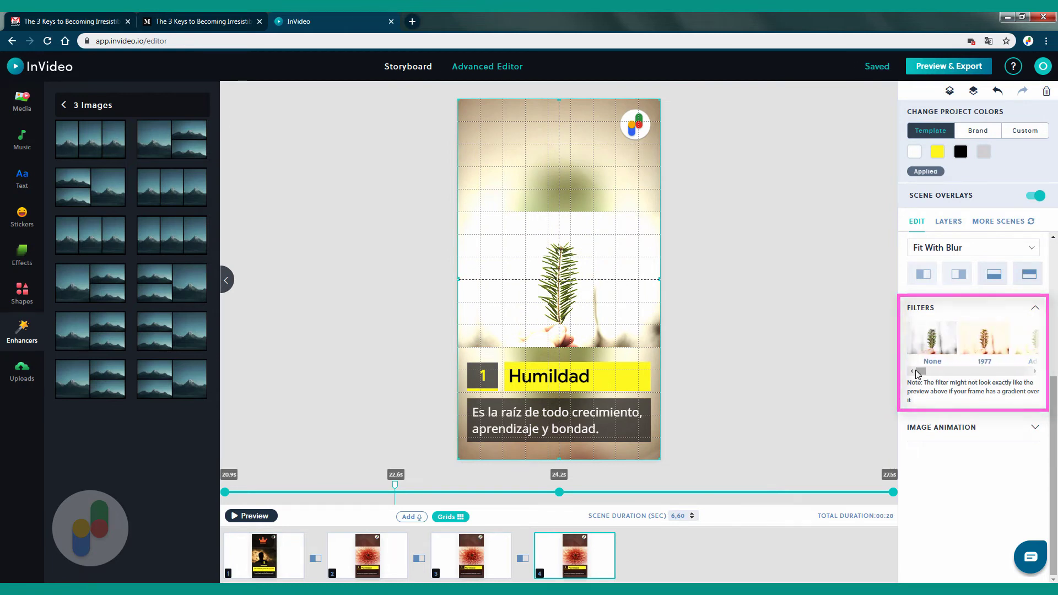
pyautogui.click(931, 350)
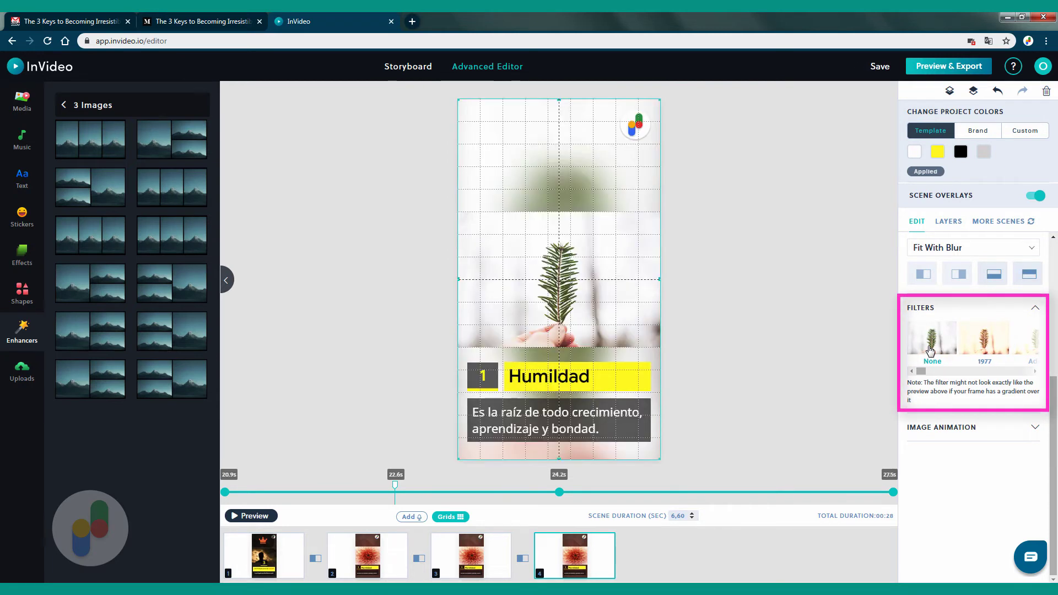
# - Give the twig image a Fade In entrance animation and lengthen the animation's duration
pyautogui.click(928, 427)
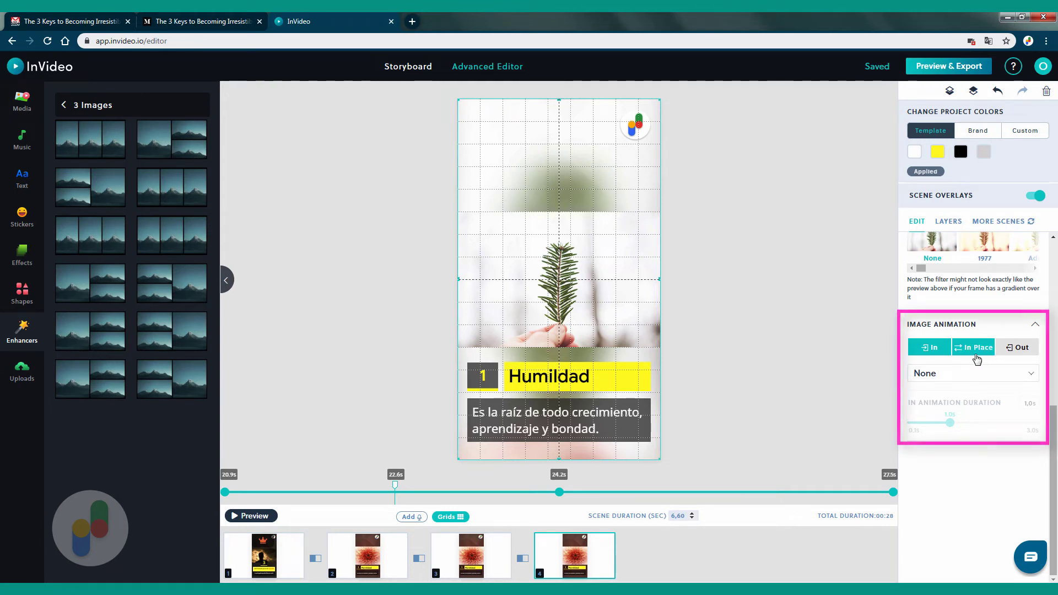
pyautogui.click(1014, 351)
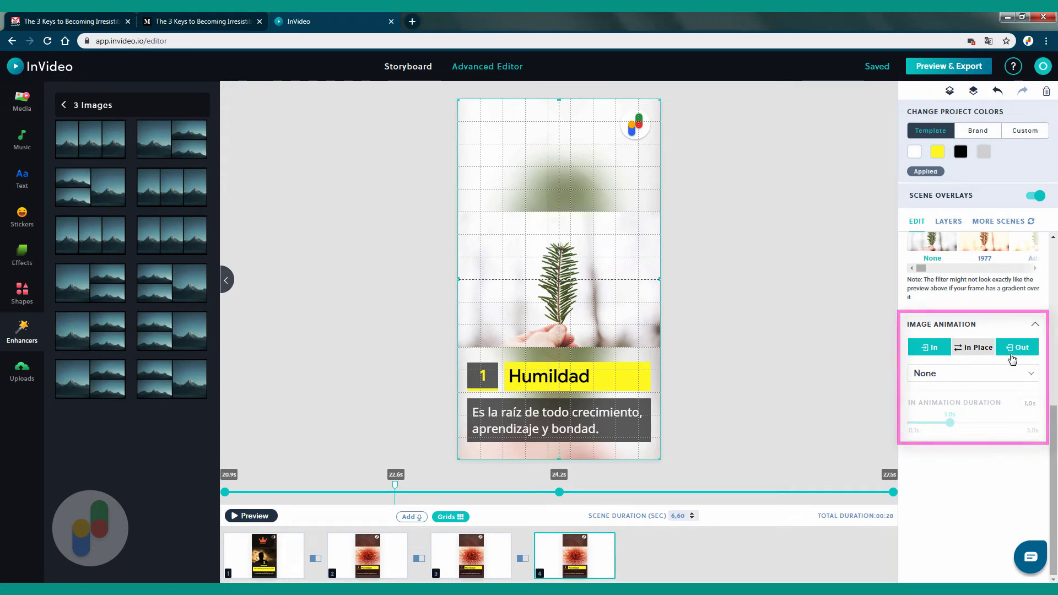
pyautogui.click(919, 376)
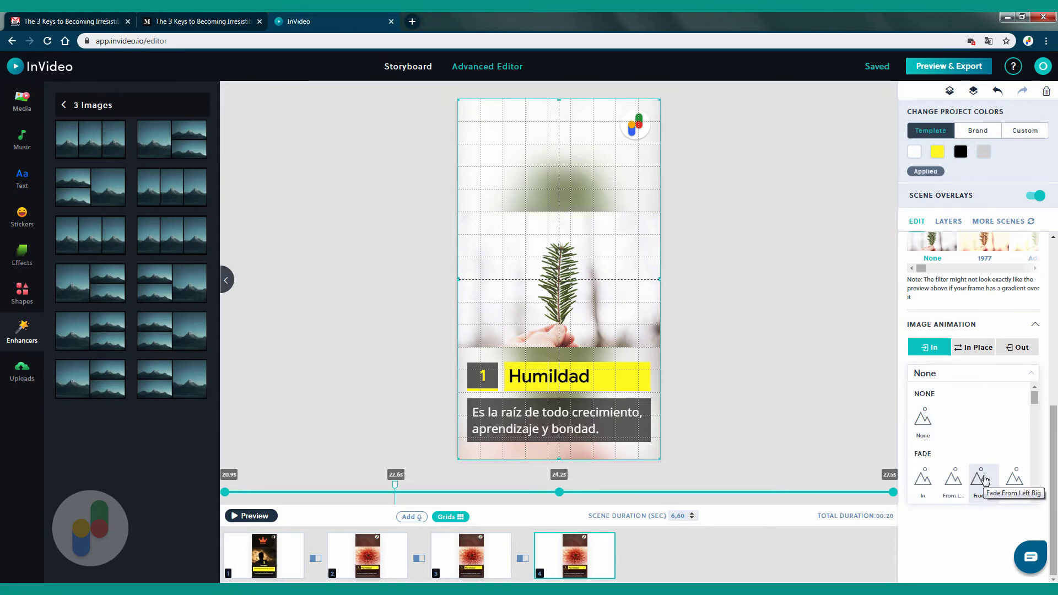
pyautogui.click(926, 478)
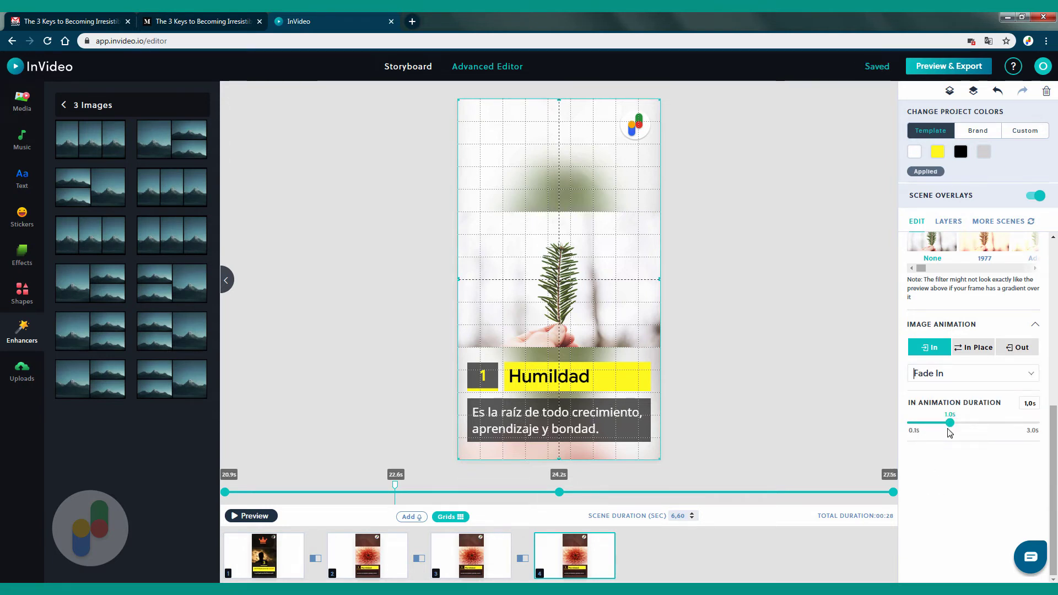
pyautogui.moveTo(949, 429); pyautogui.dragTo(1004, 432)
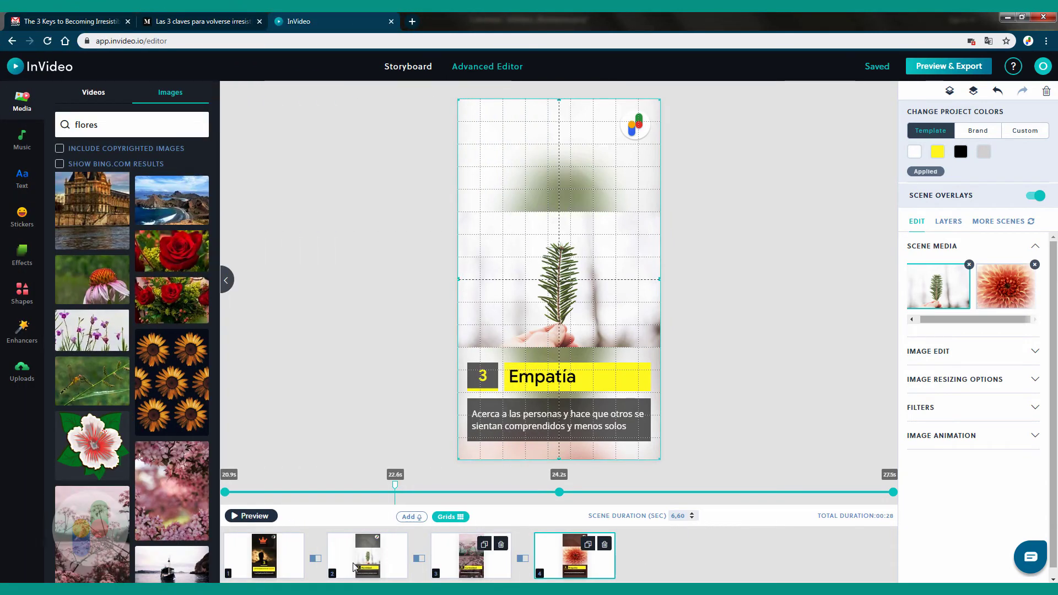
# - In the "Empatía" scene, replace the twig image with the purple flowers picture and delete the orange flower image
pyautogui.click(355, 568)
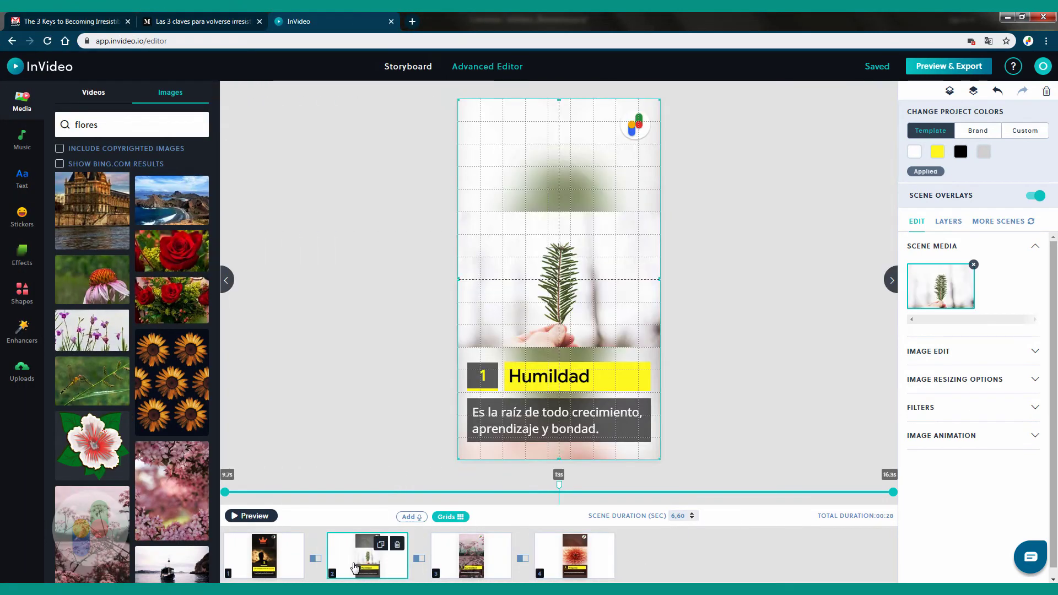
pyautogui.click(472, 575)
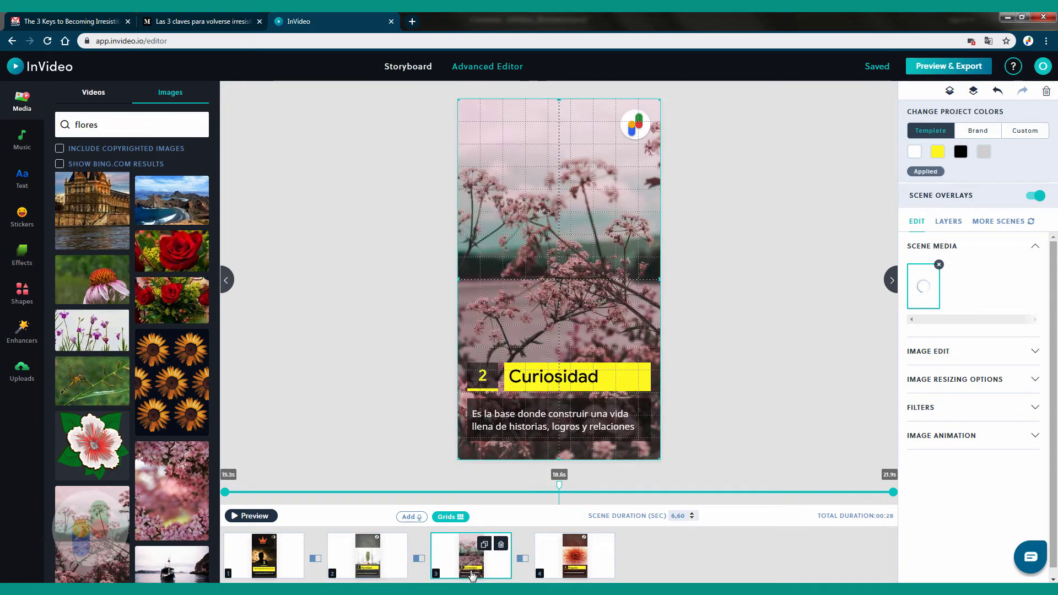
pyautogui.click(569, 570)
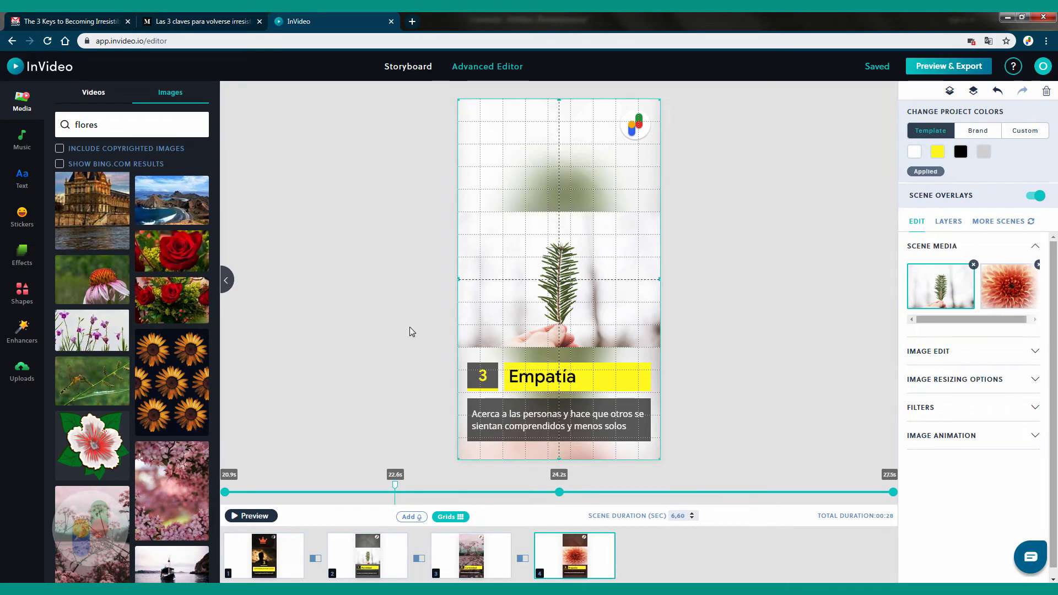
pyautogui.moveTo(91, 324); pyautogui.dragTo(520, 241)
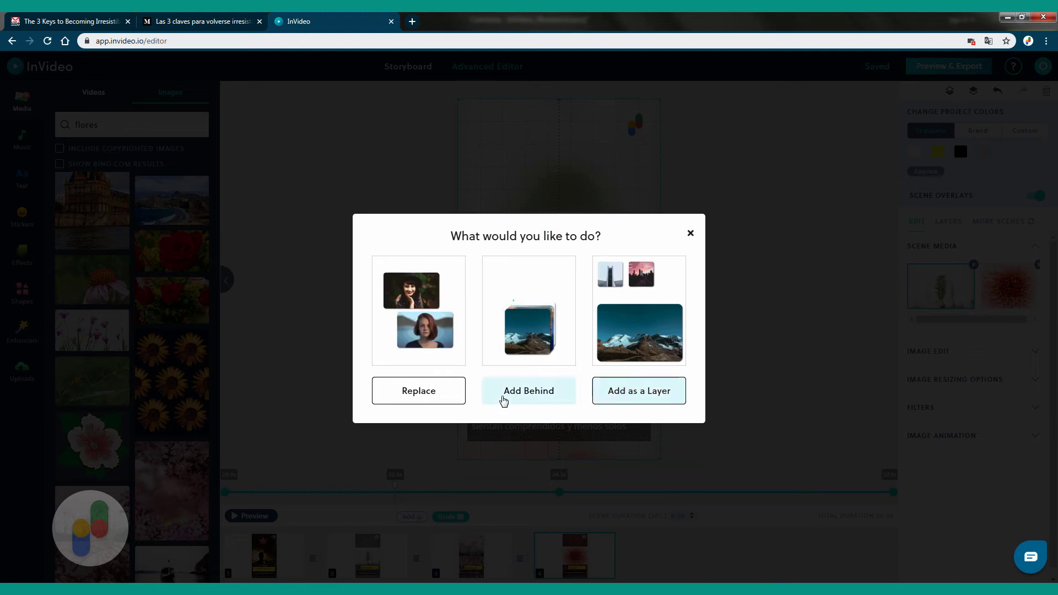
pyautogui.click(449, 399)
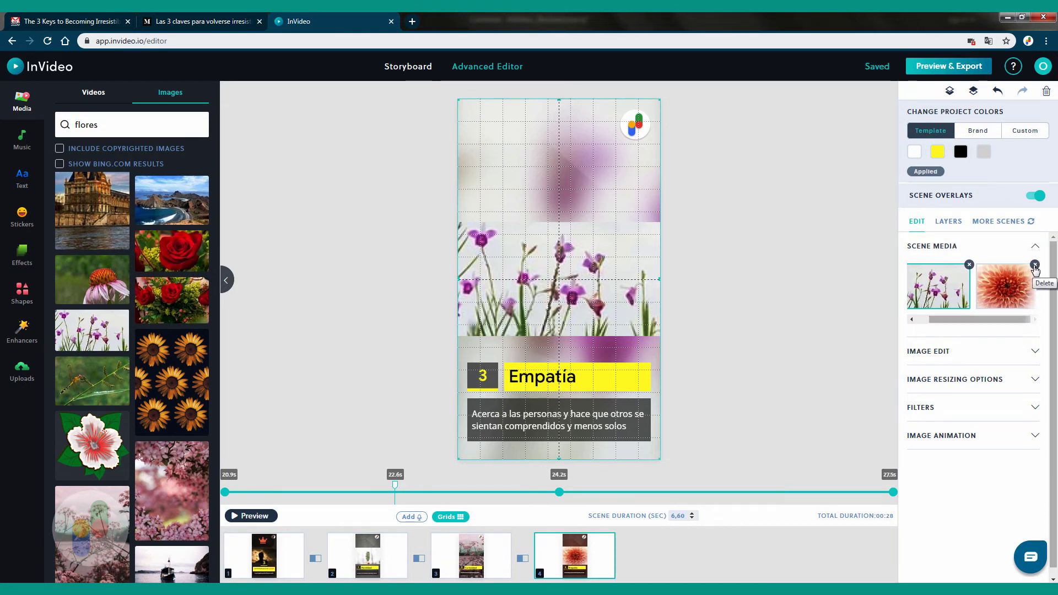
pyautogui.click(1034, 266)
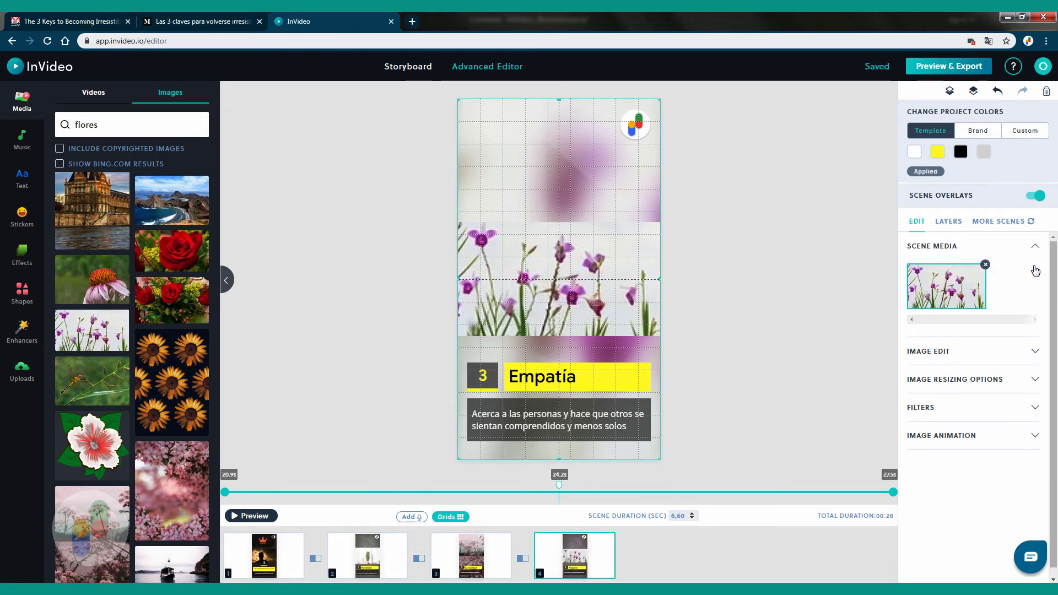
# - Set the uploaded 5493-inspiration track from the personal music collection as the video's music
pyautogui.click(23, 140)
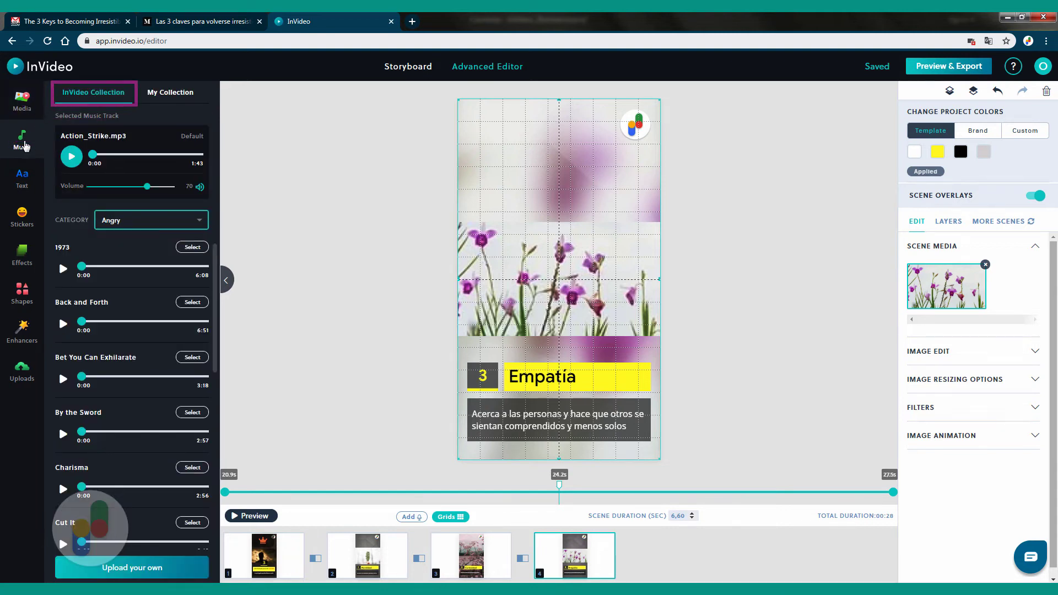
pyautogui.click(168, 93)
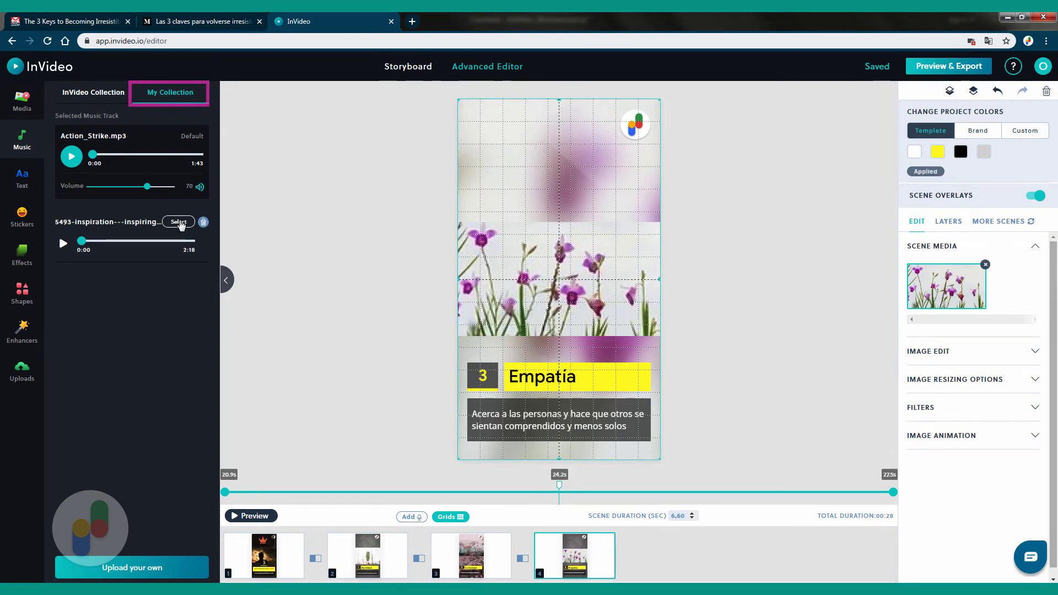
pyautogui.click(179, 222)
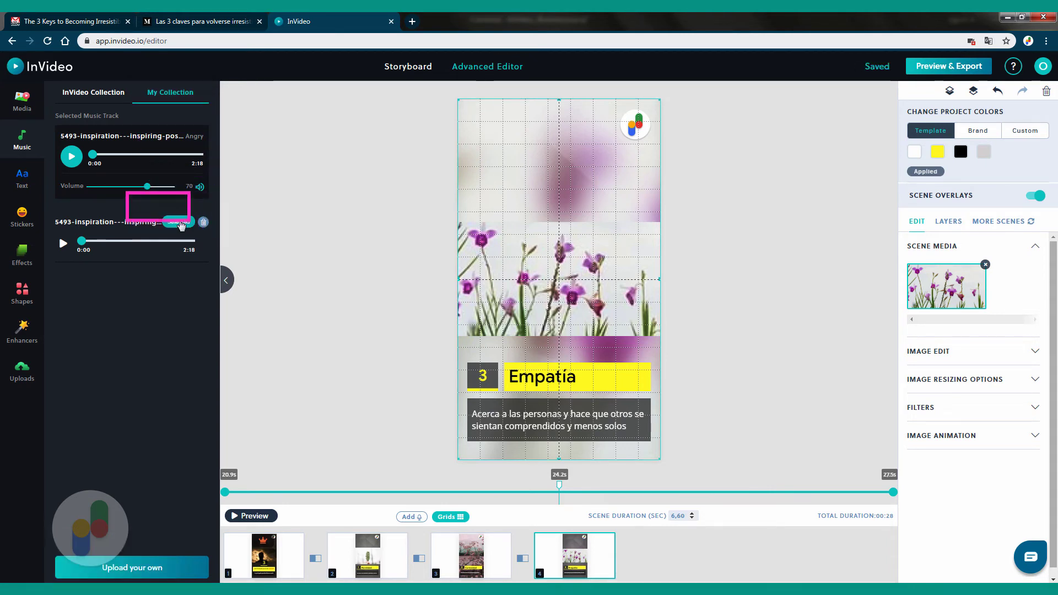
# - Listen to the selected music track, lower its volume to 31 and pause playback
pyautogui.click(72, 157)
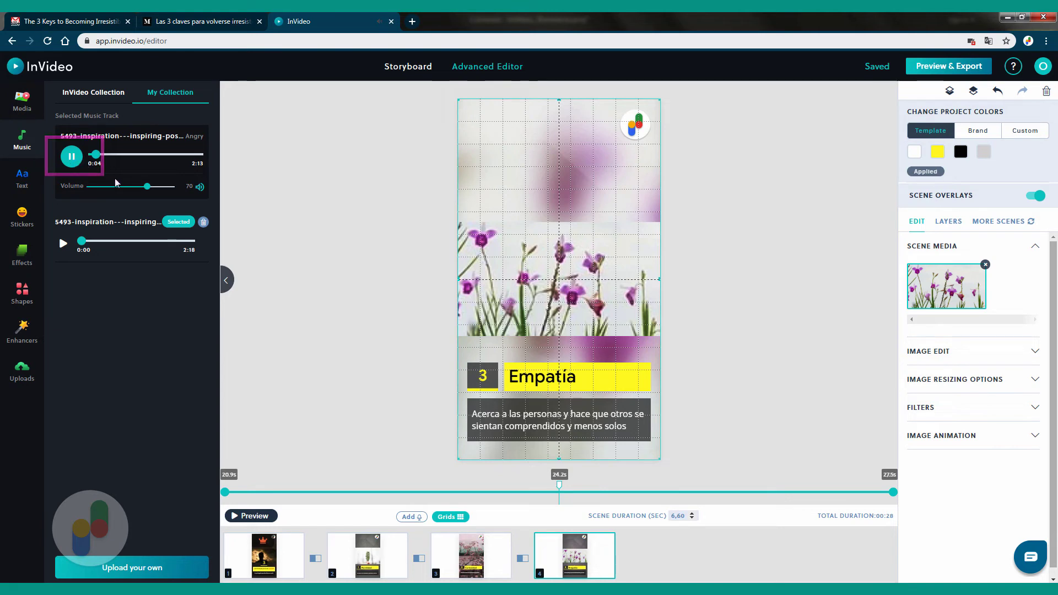
pyautogui.click(134, 187)
pyautogui.moveTo(133, 186); pyautogui.dragTo(121, 189)
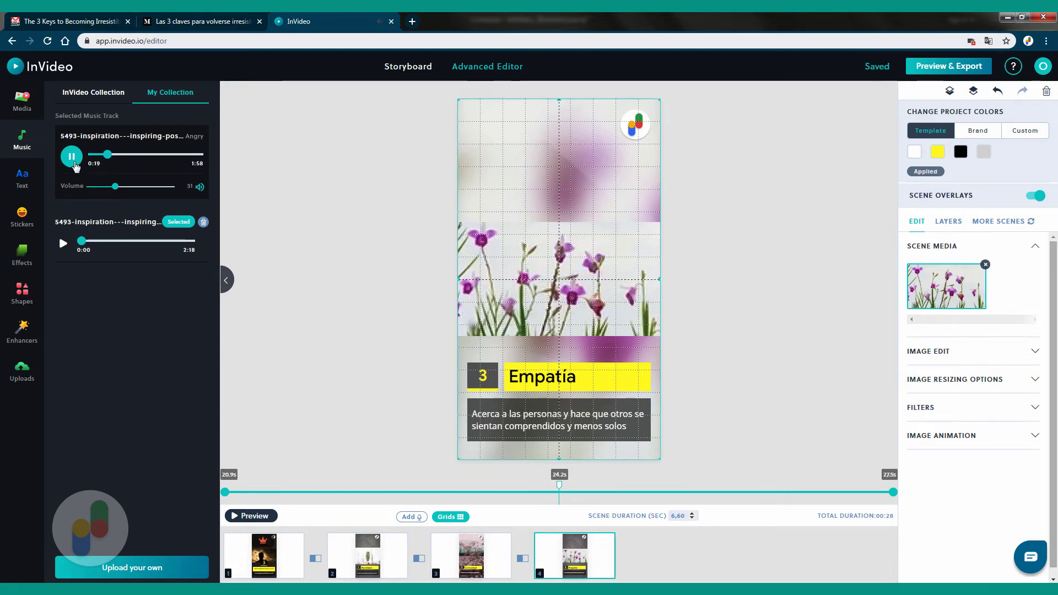
pyautogui.click(72, 157)
# - Add an automated voice over to the first scene and open its choice of languages
pyautogui.click(368, 562)
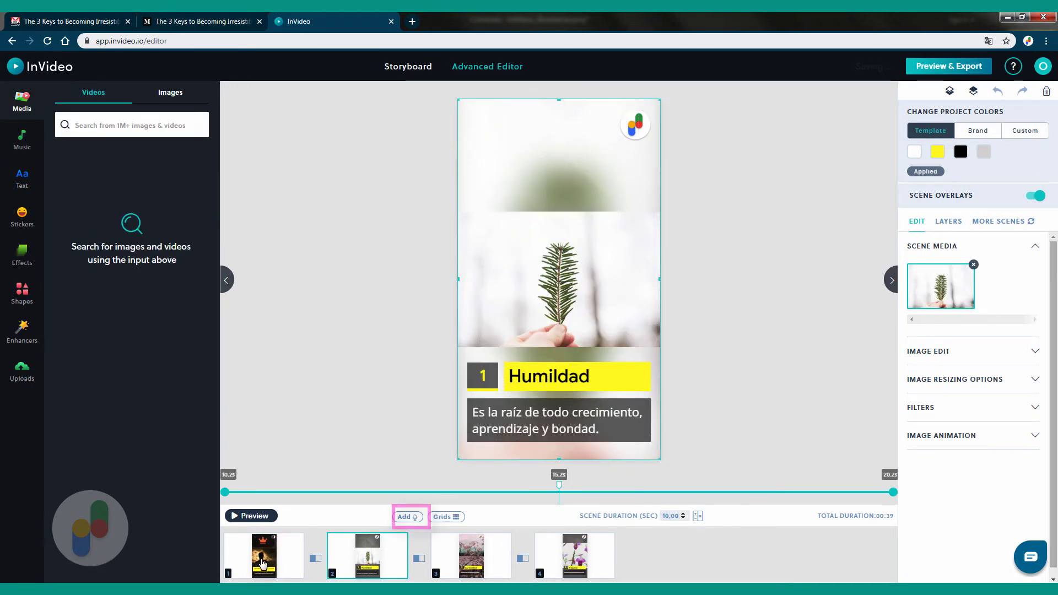
pyautogui.click(263, 563)
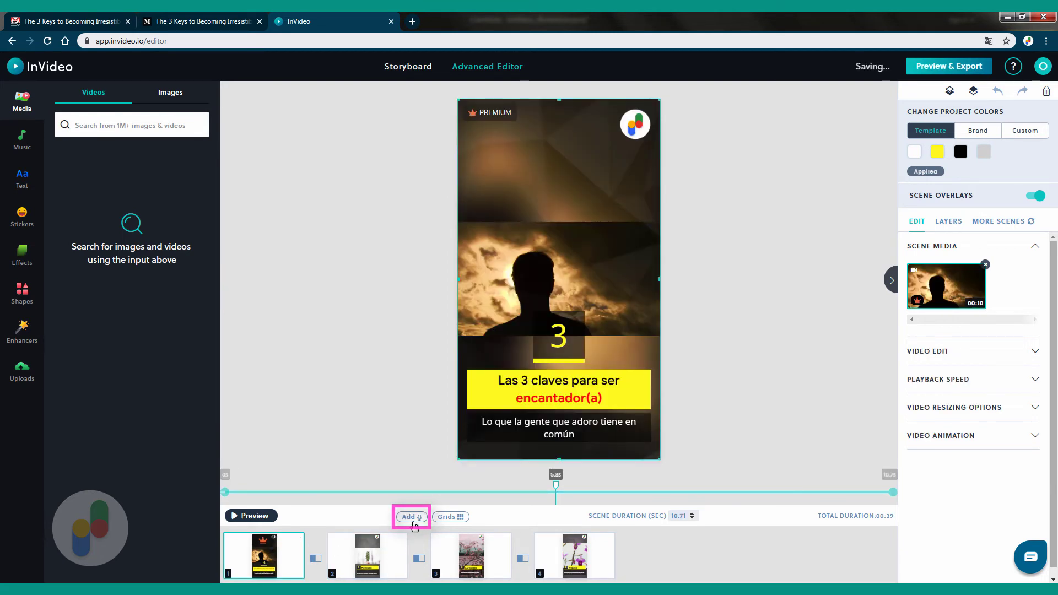
pyautogui.click(412, 517)
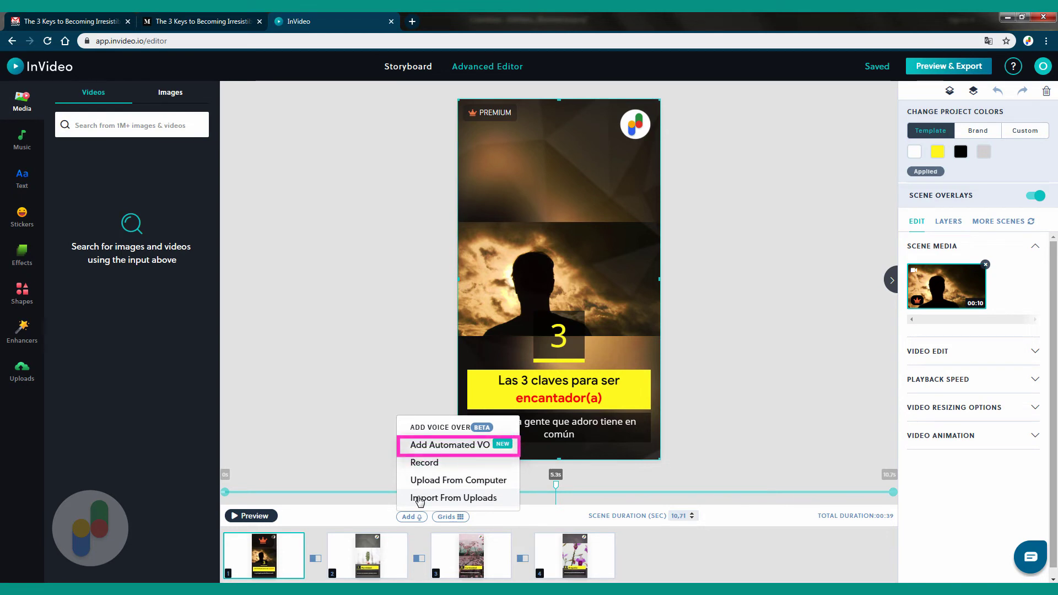
pyautogui.click(422, 447)
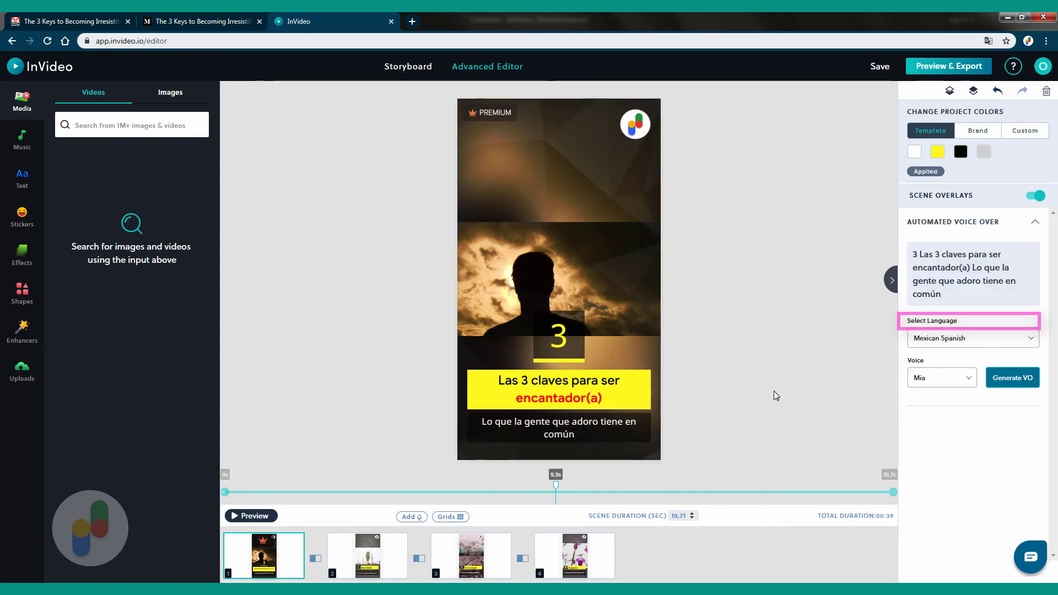
pyautogui.click(946, 344)
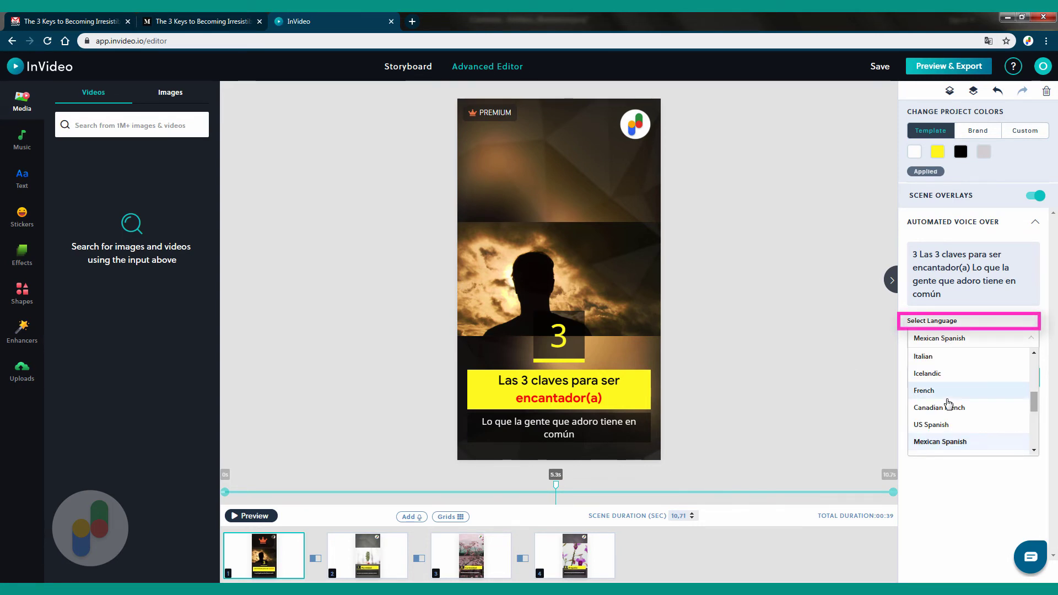